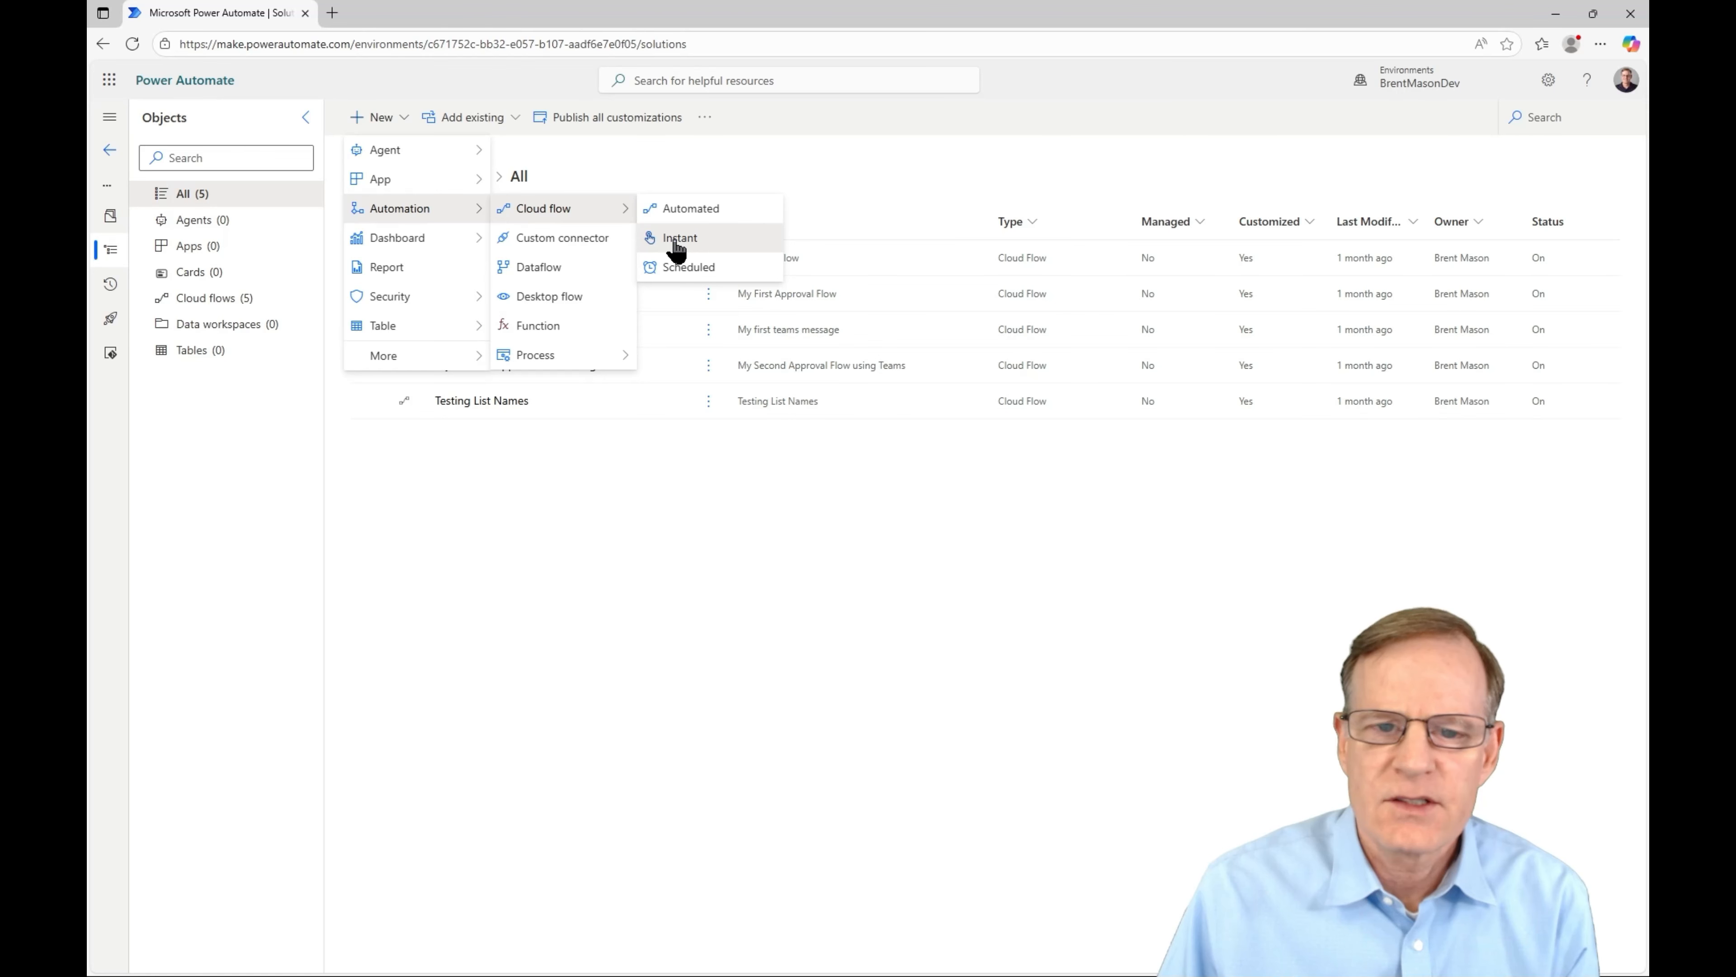
# - Create an instant cloud flow with the Manually trigger a flow trigger
pyautogui.click(676, 239)
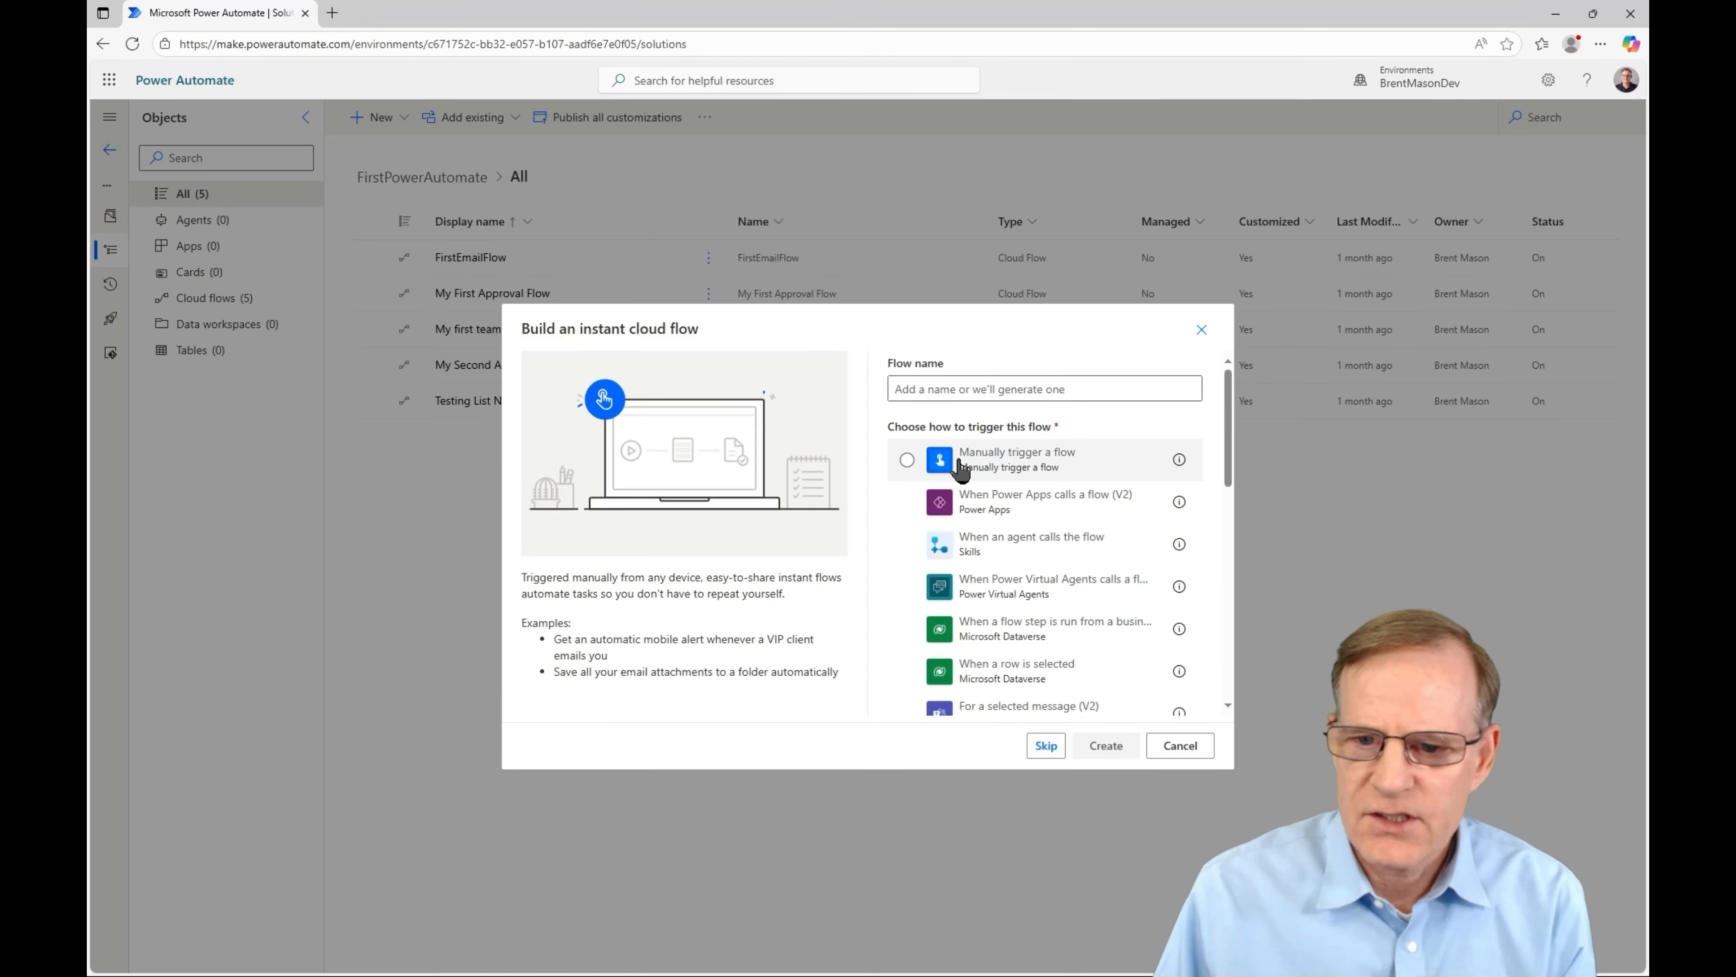
pyautogui.click(908, 461)
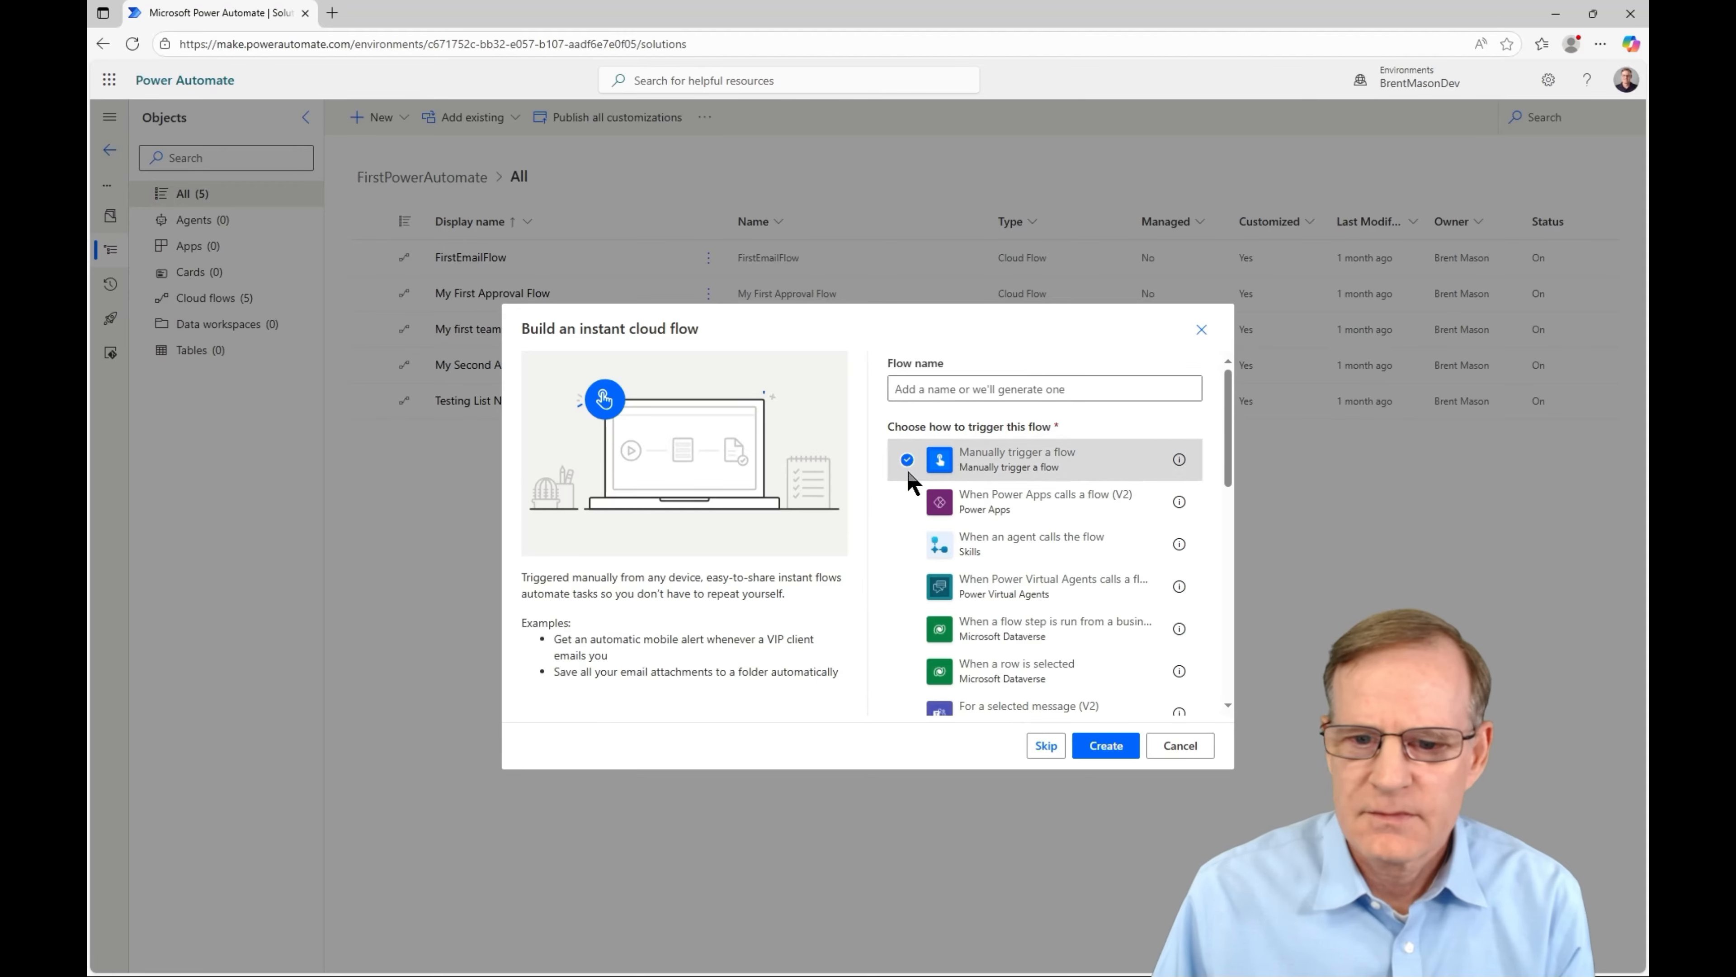
pyautogui.click(1112, 749)
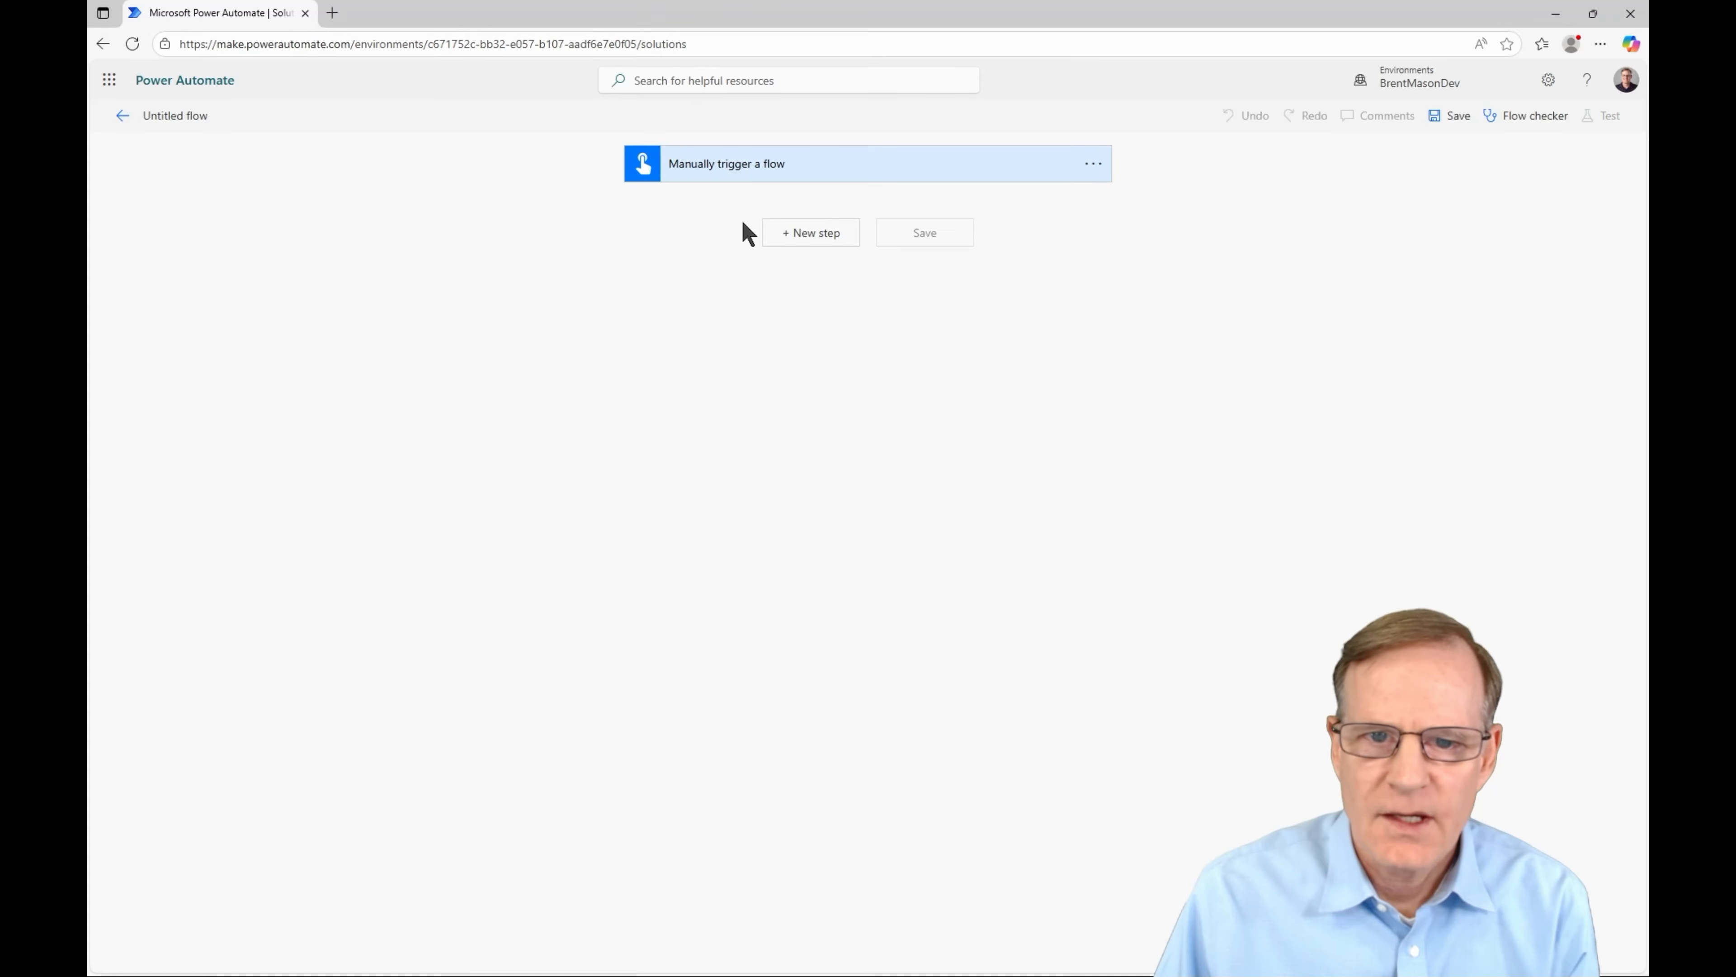
# - Add a Compose action with input Hello World and save the flow as Button -> Compose
pyautogui.click(810, 233)
pyautogui.click(791, 275)
pyautogui.write('compo')
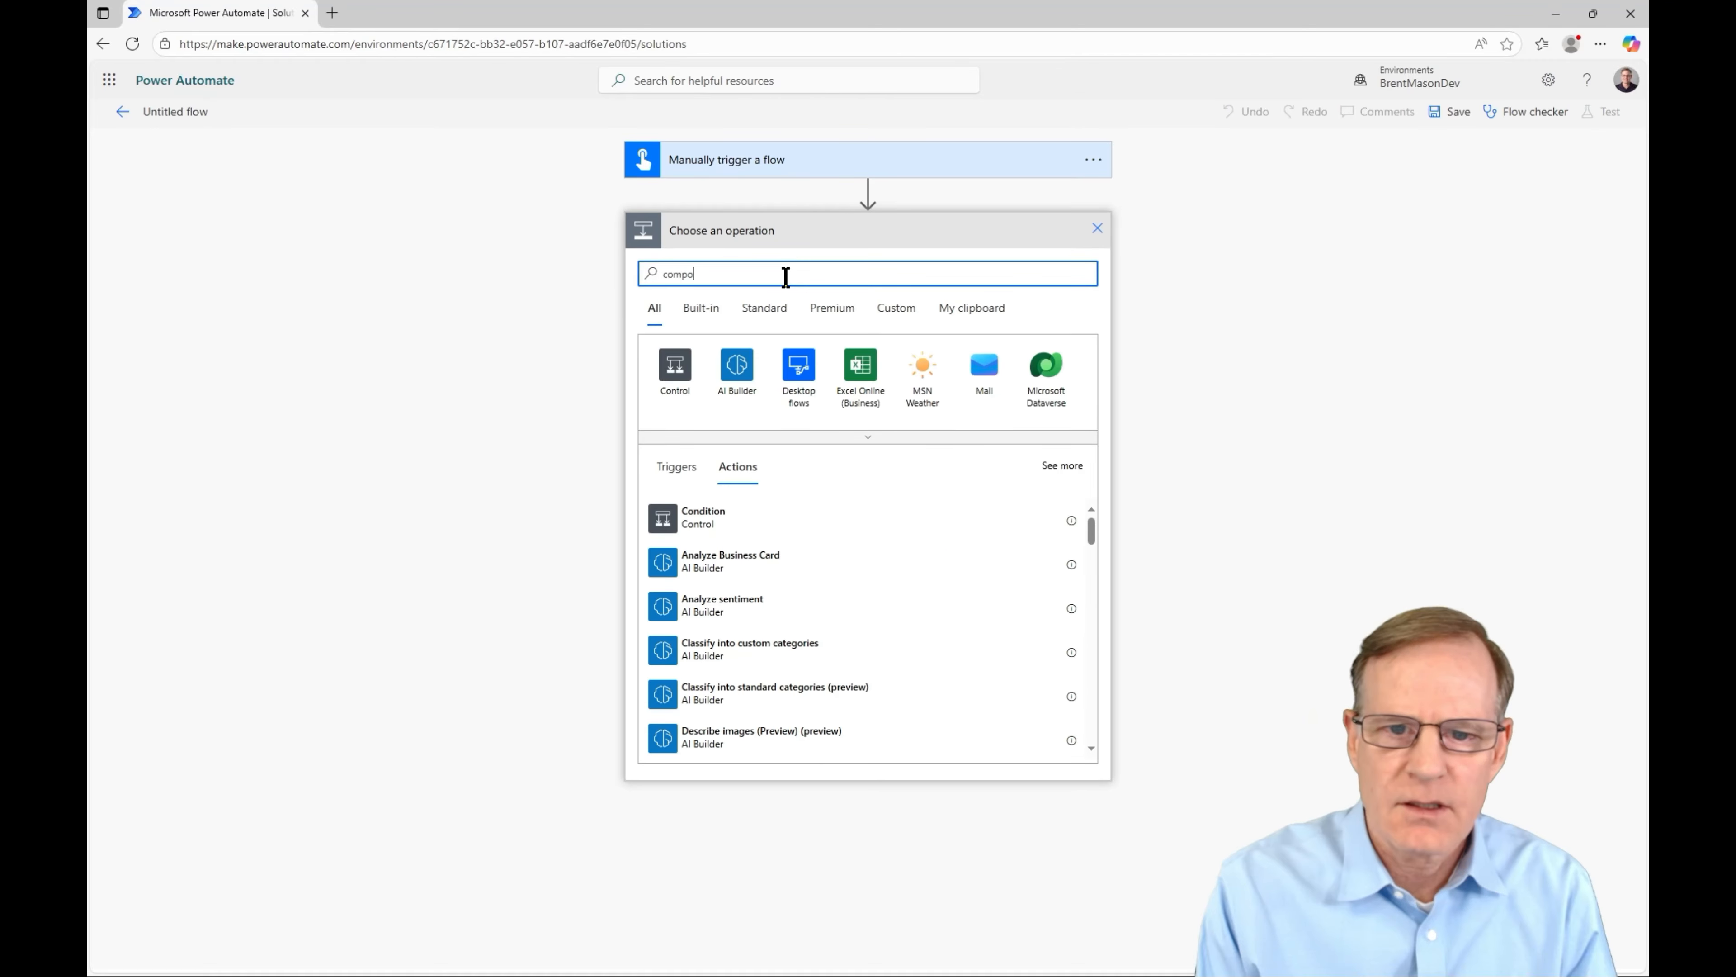
pyautogui.write('se')
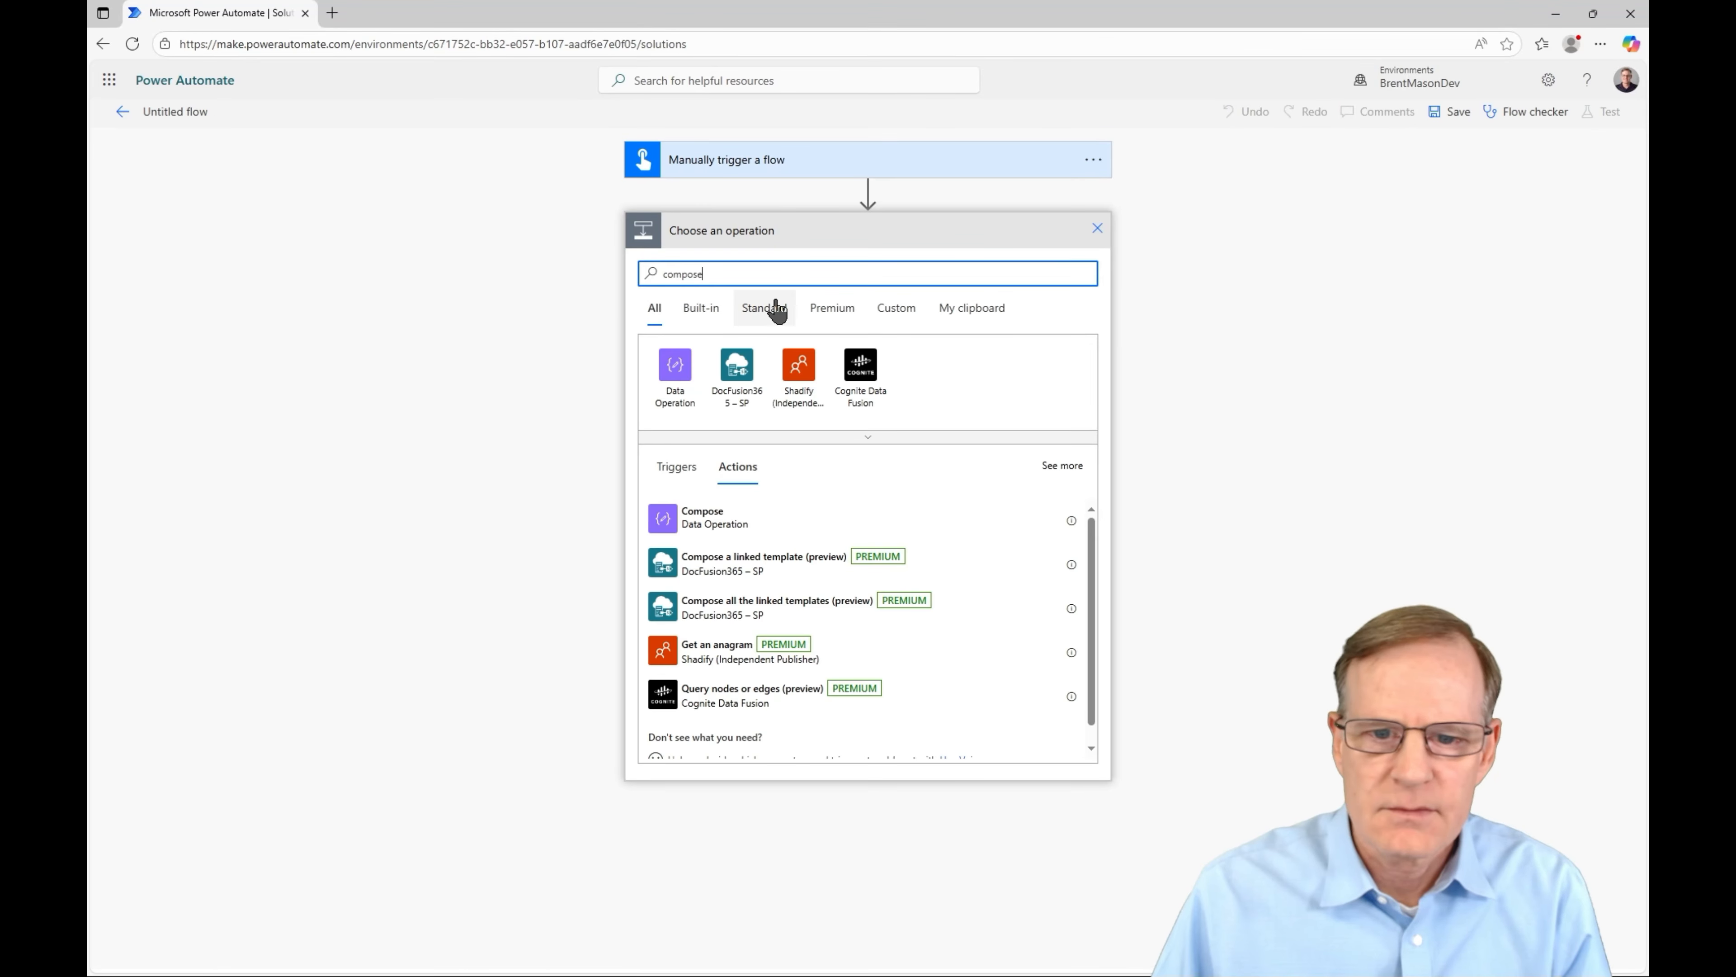
pyautogui.click(692, 530)
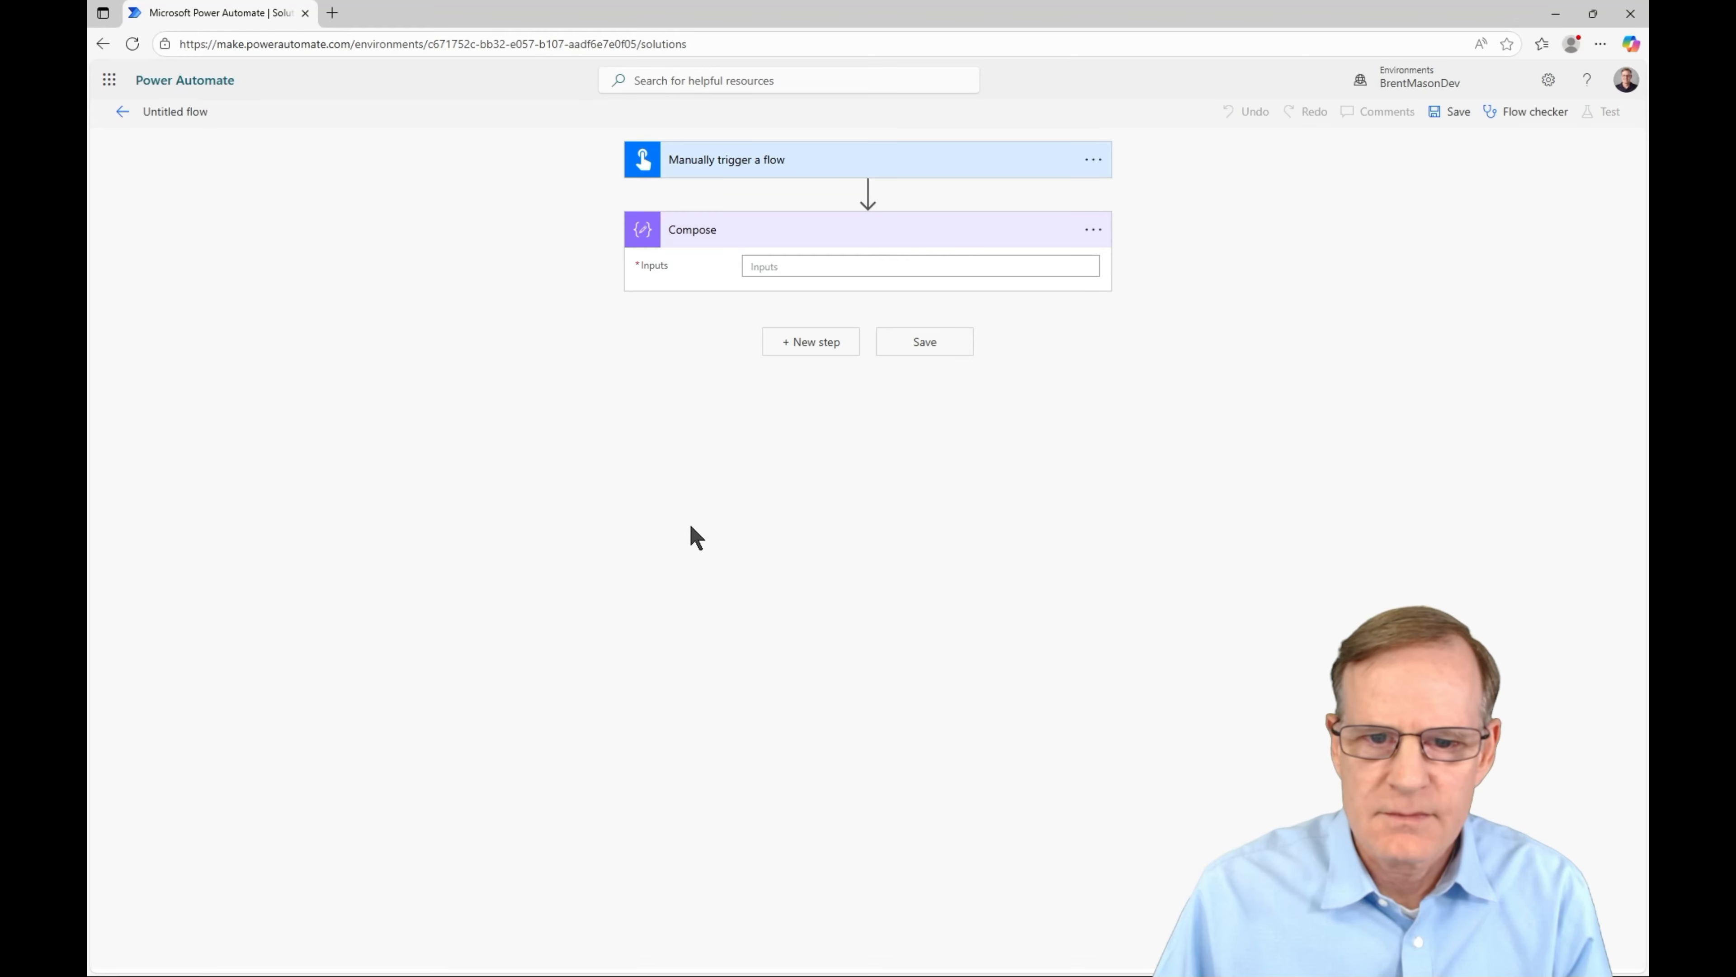
pyautogui.click(807, 260)
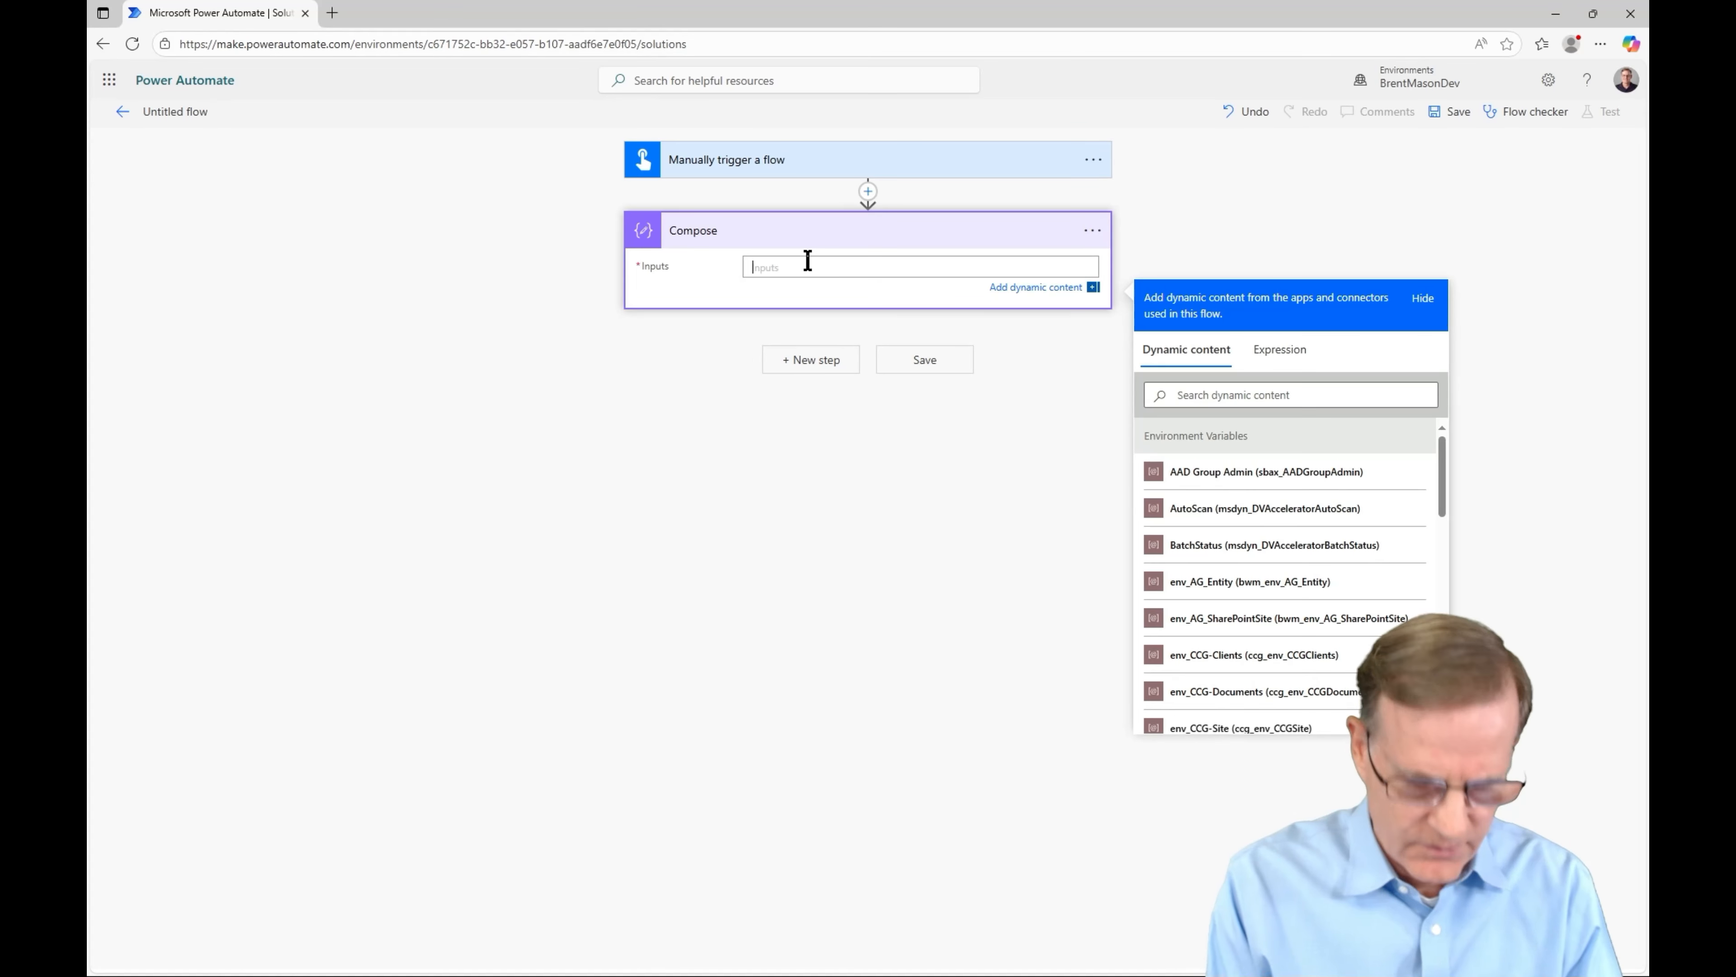
pyautogui.write('Hellow')
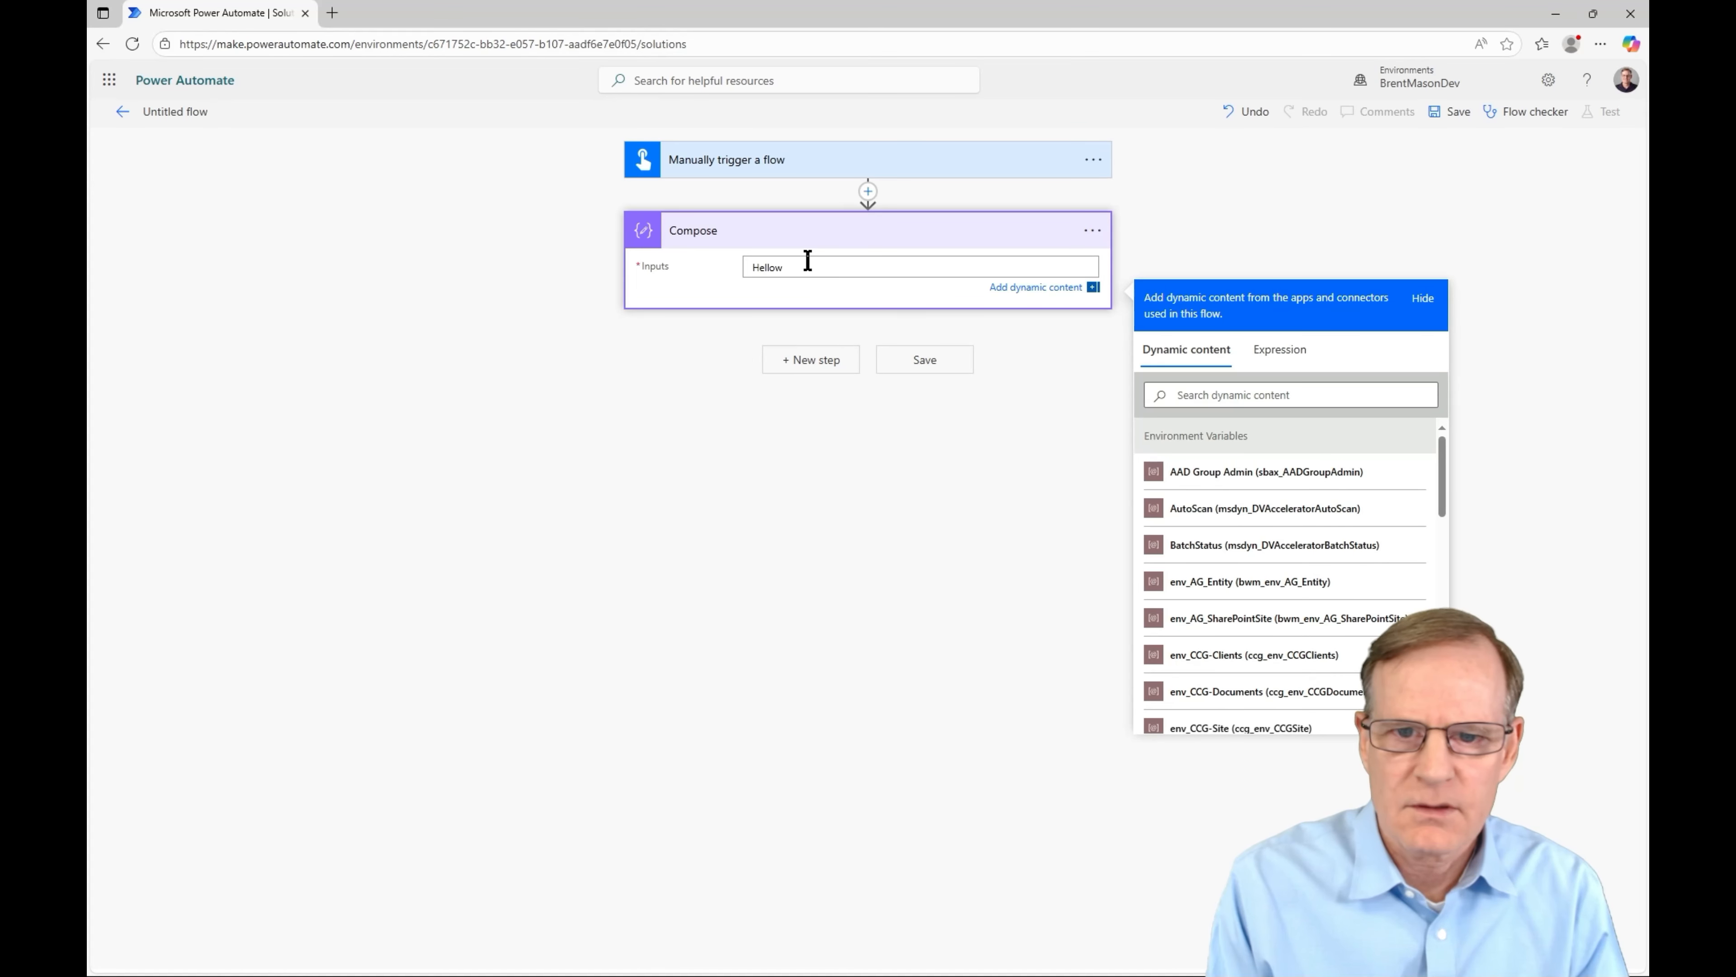
pyautogui.write('orld')
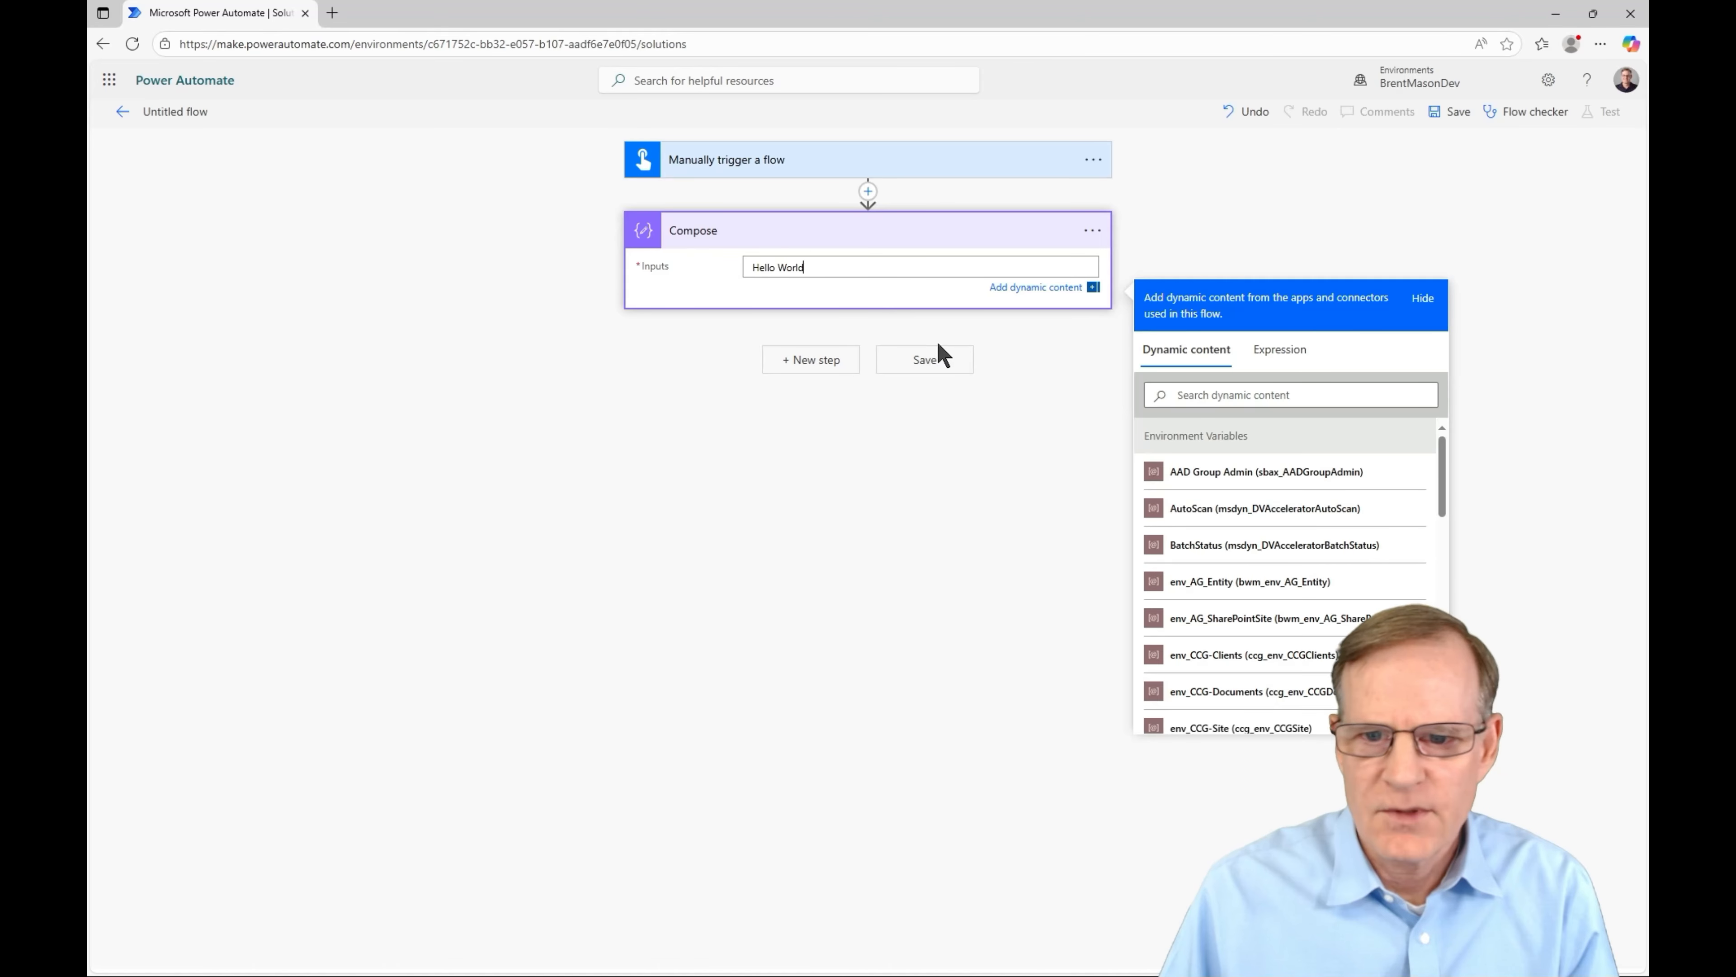
pyautogui.click(932, 364)
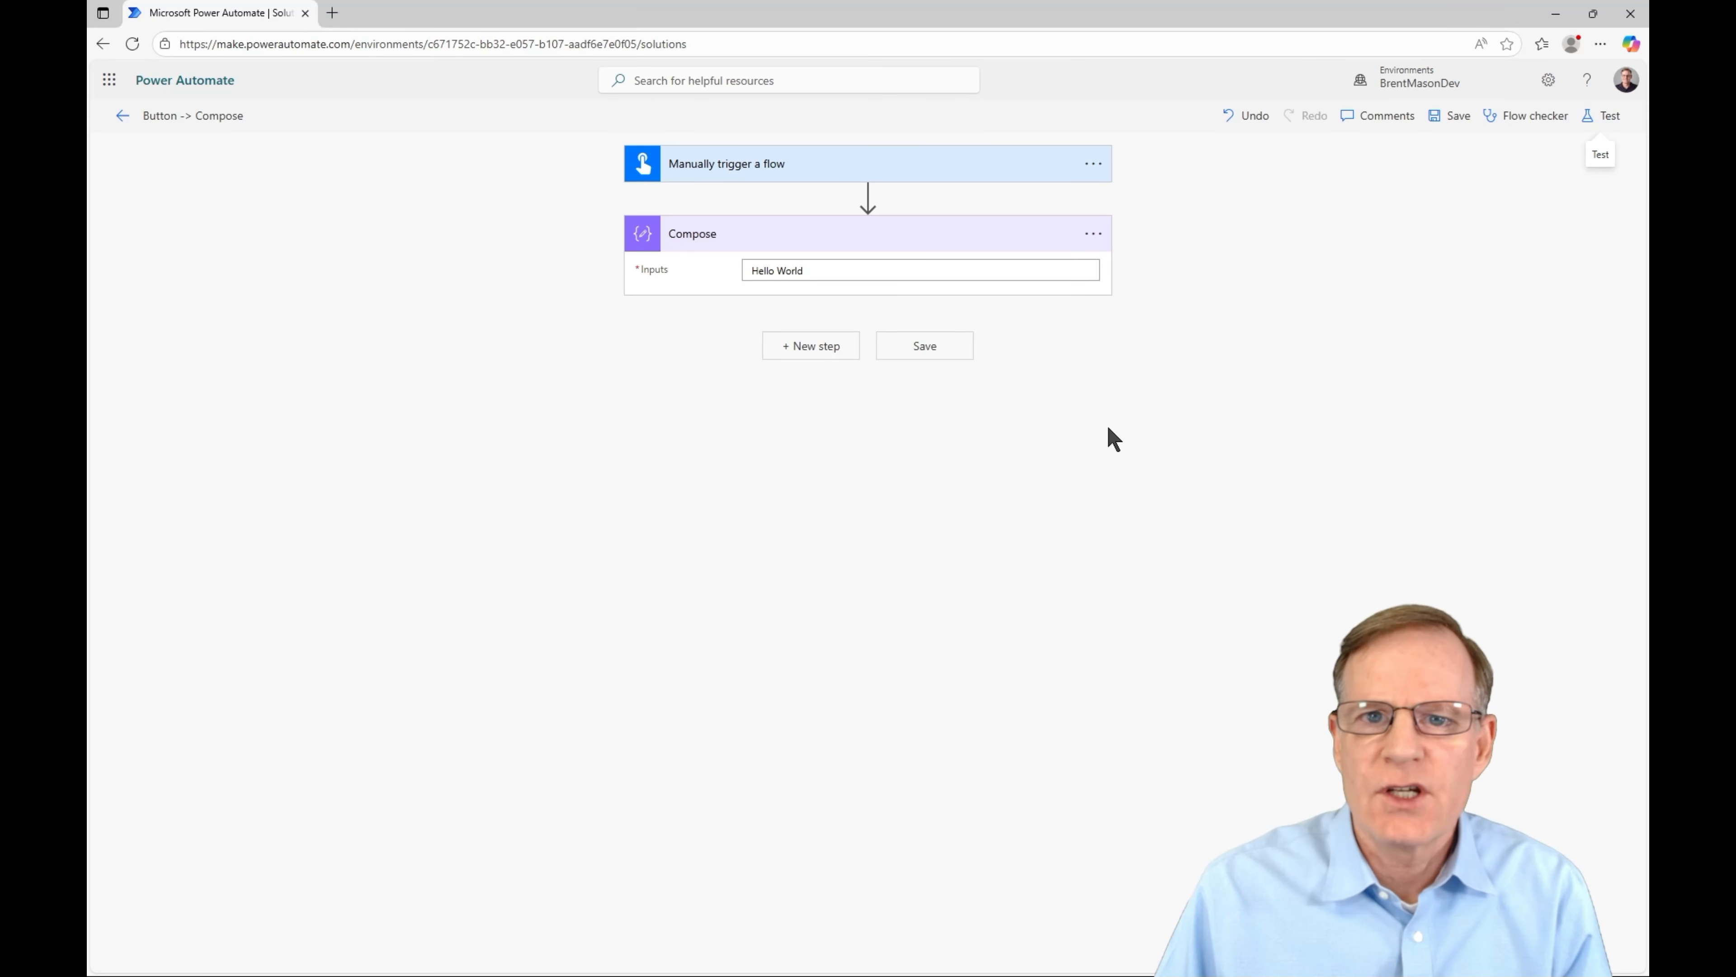
# - Run a manual test of Button -> Compose and check the Compose step shows Hello World
pyautogui.click(1603, 116)
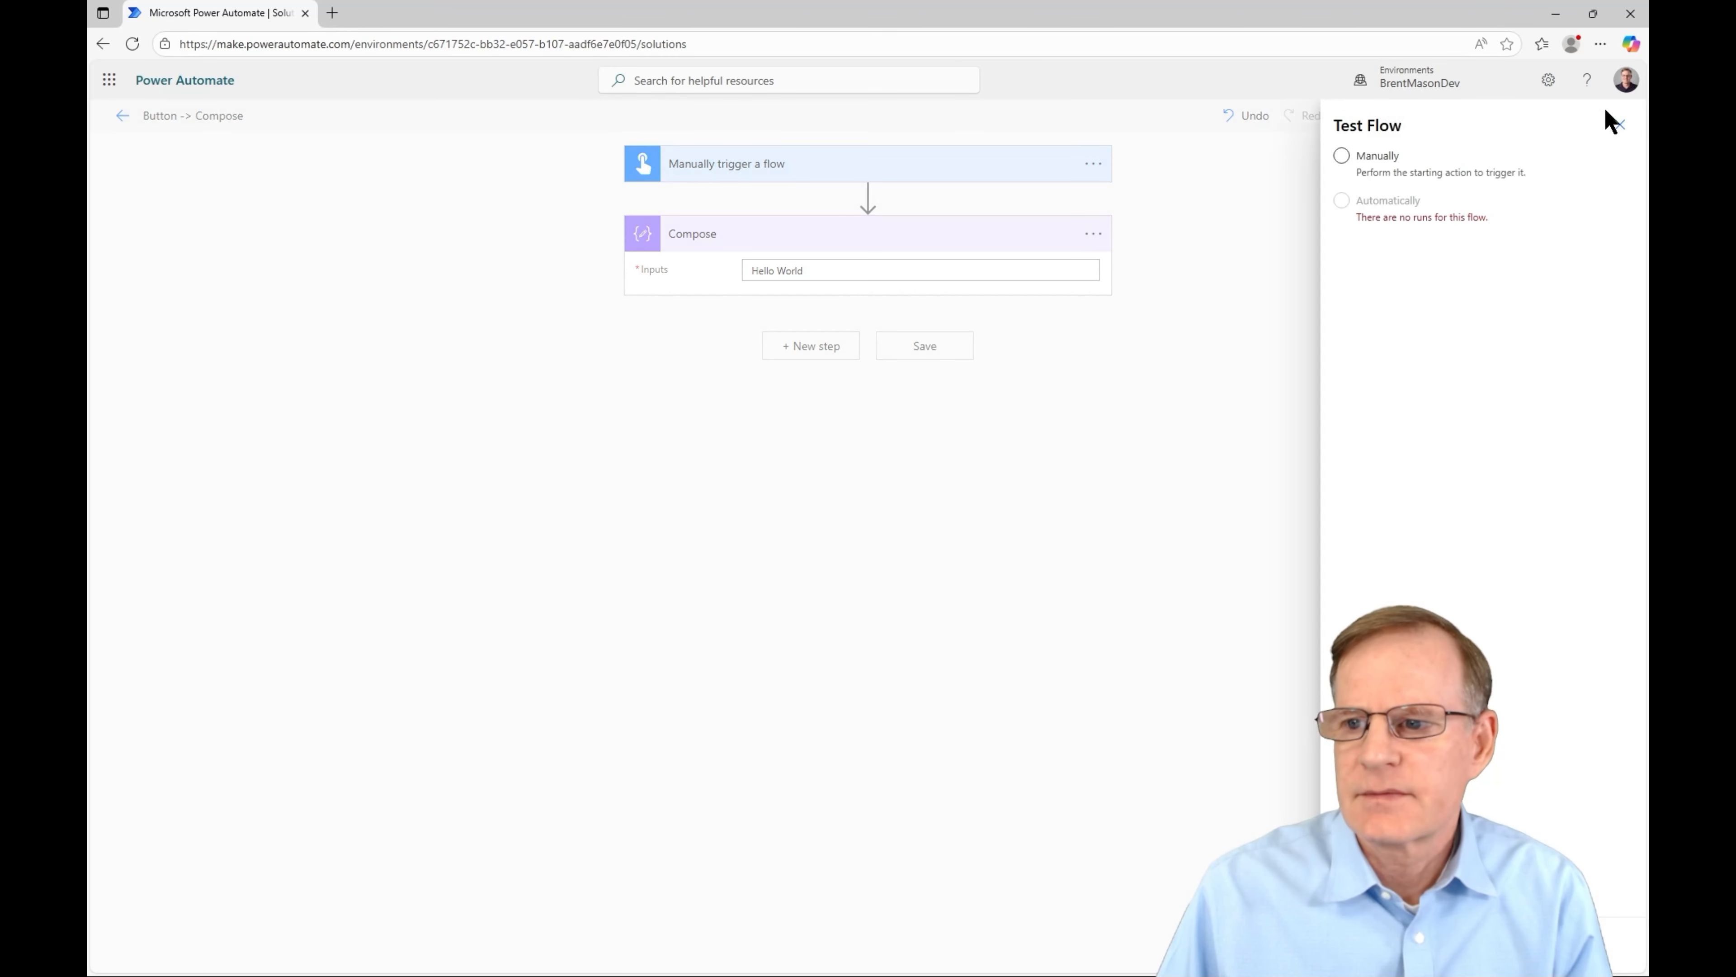
pyautogui.click(1341, 157)
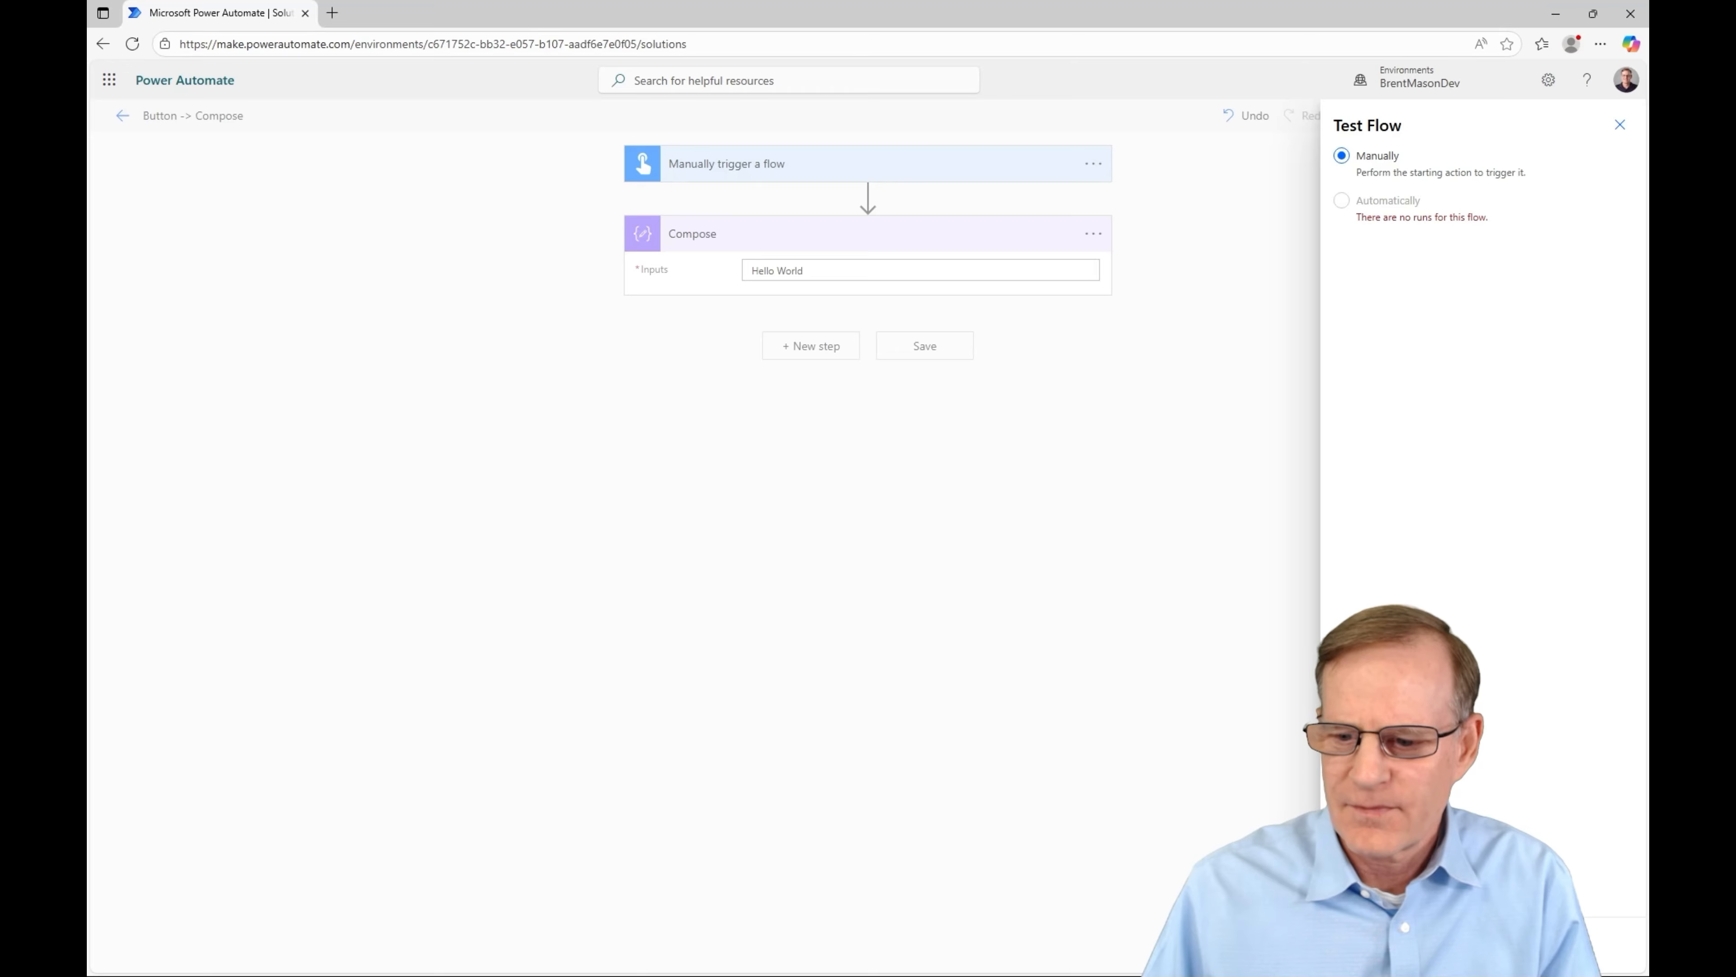
pyautogui.click(1361, 944)
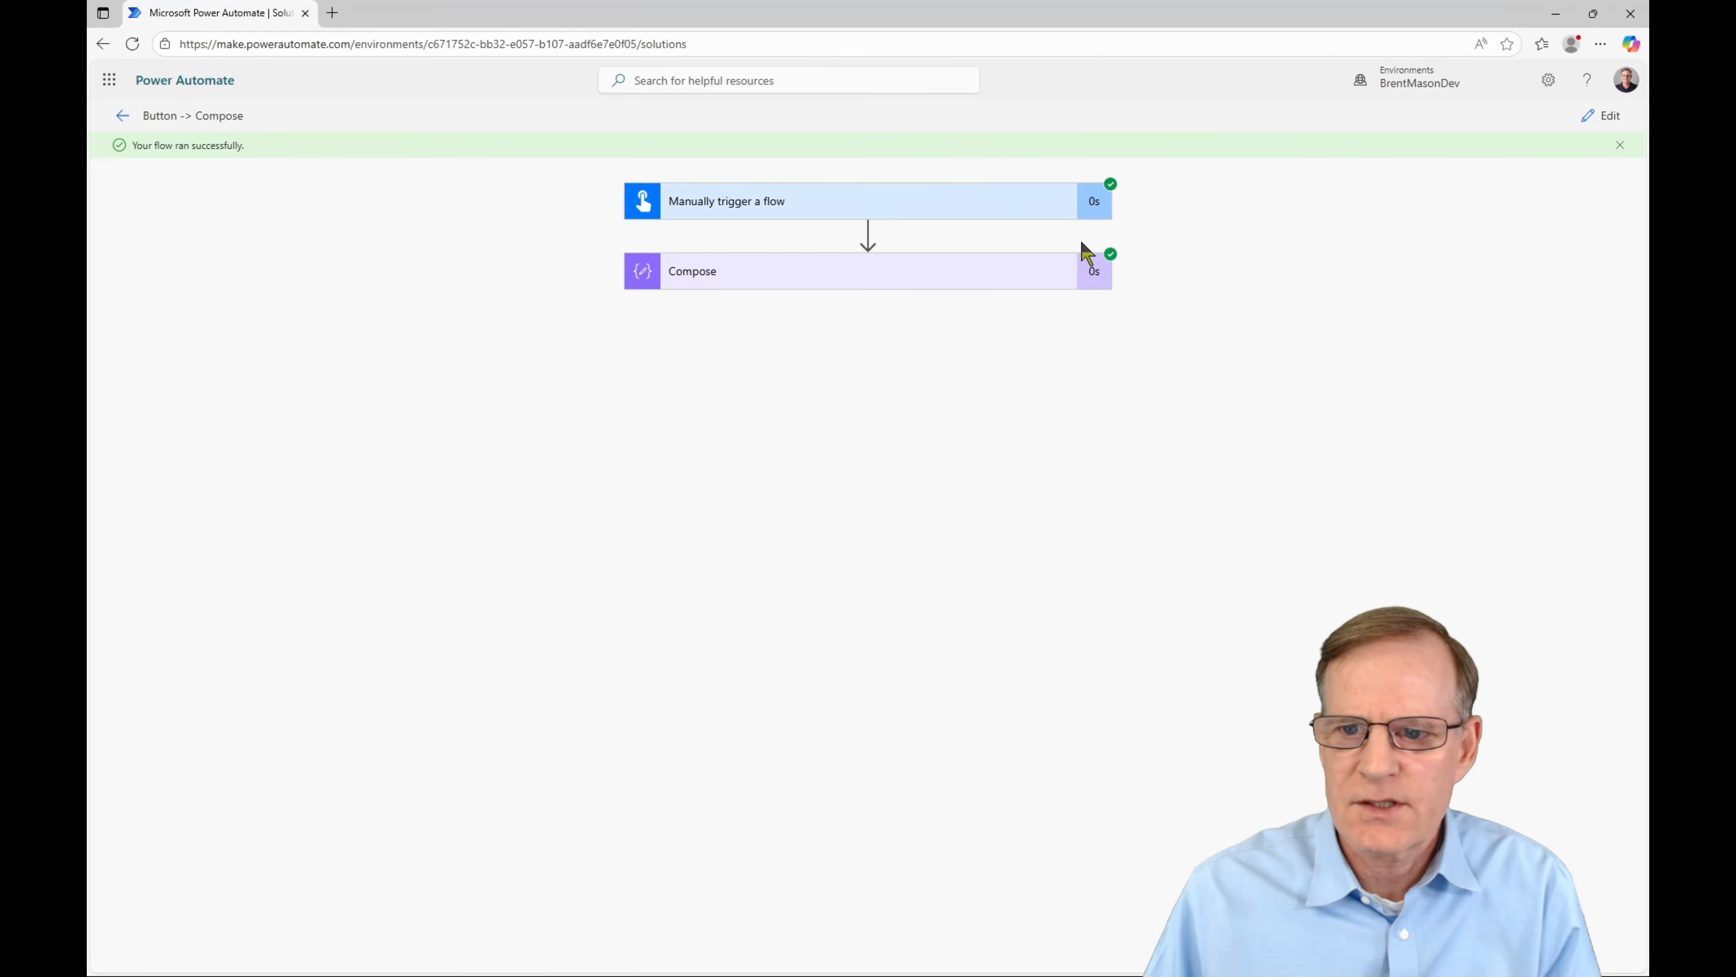
pyautogui.click(752, 274)
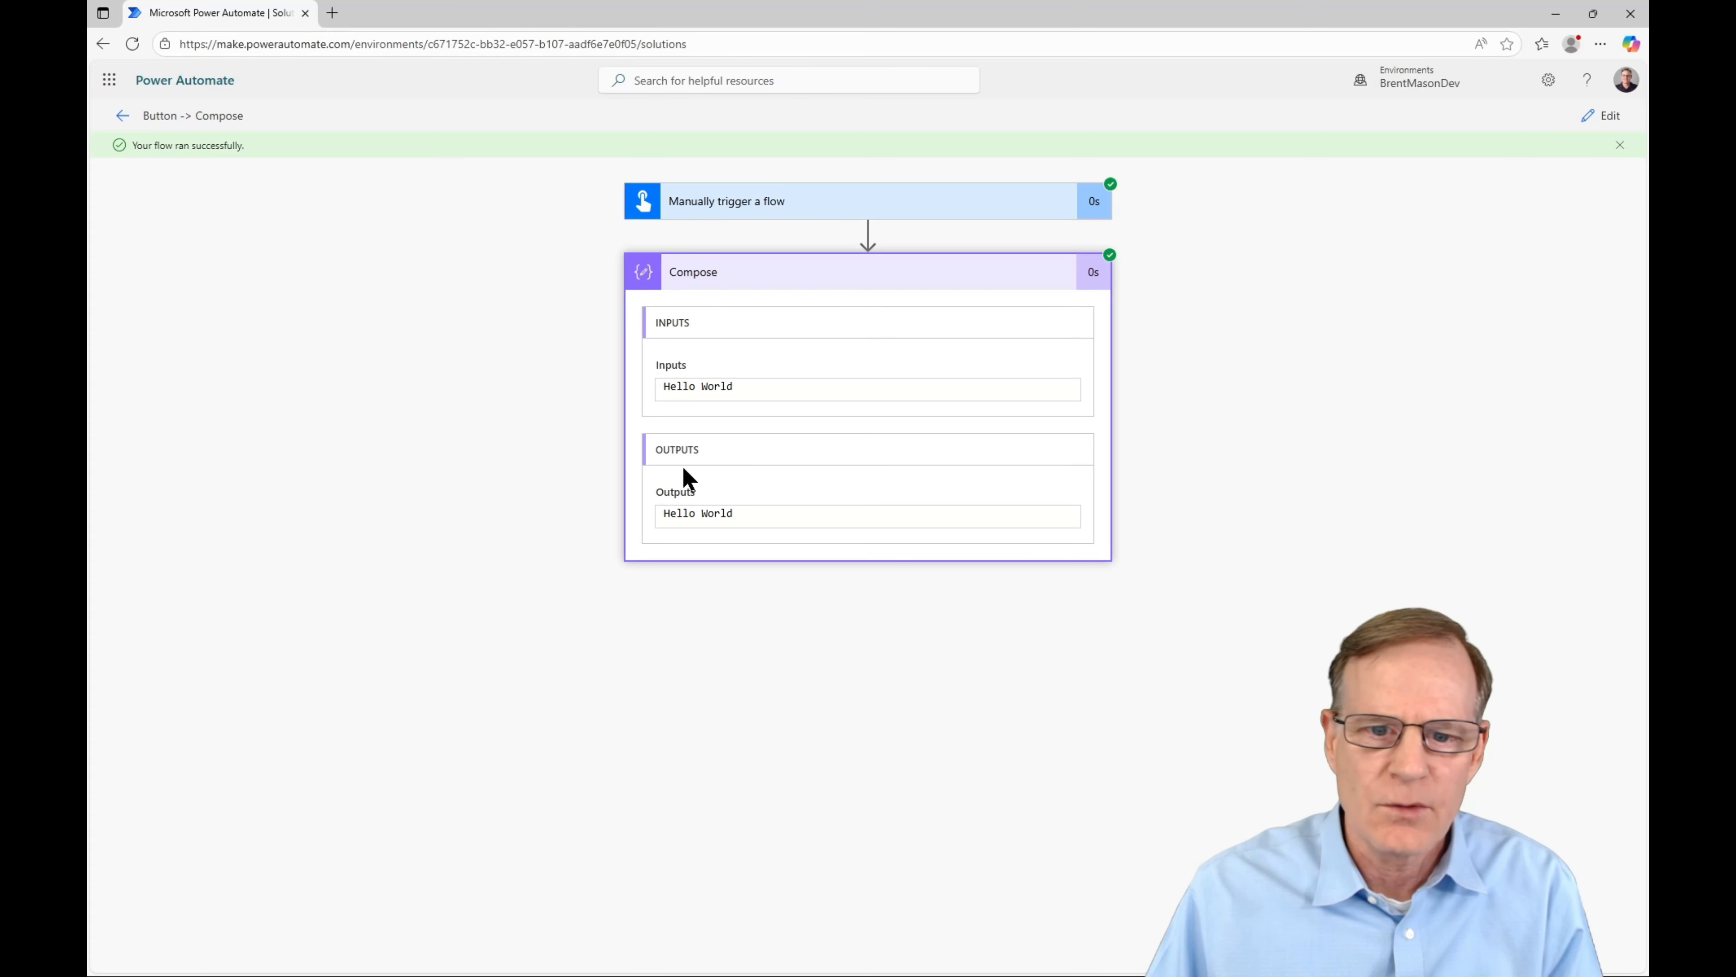
# - Run the Button -> Compose flow again from its details page in the solution
pyautogui.click(121, 117)
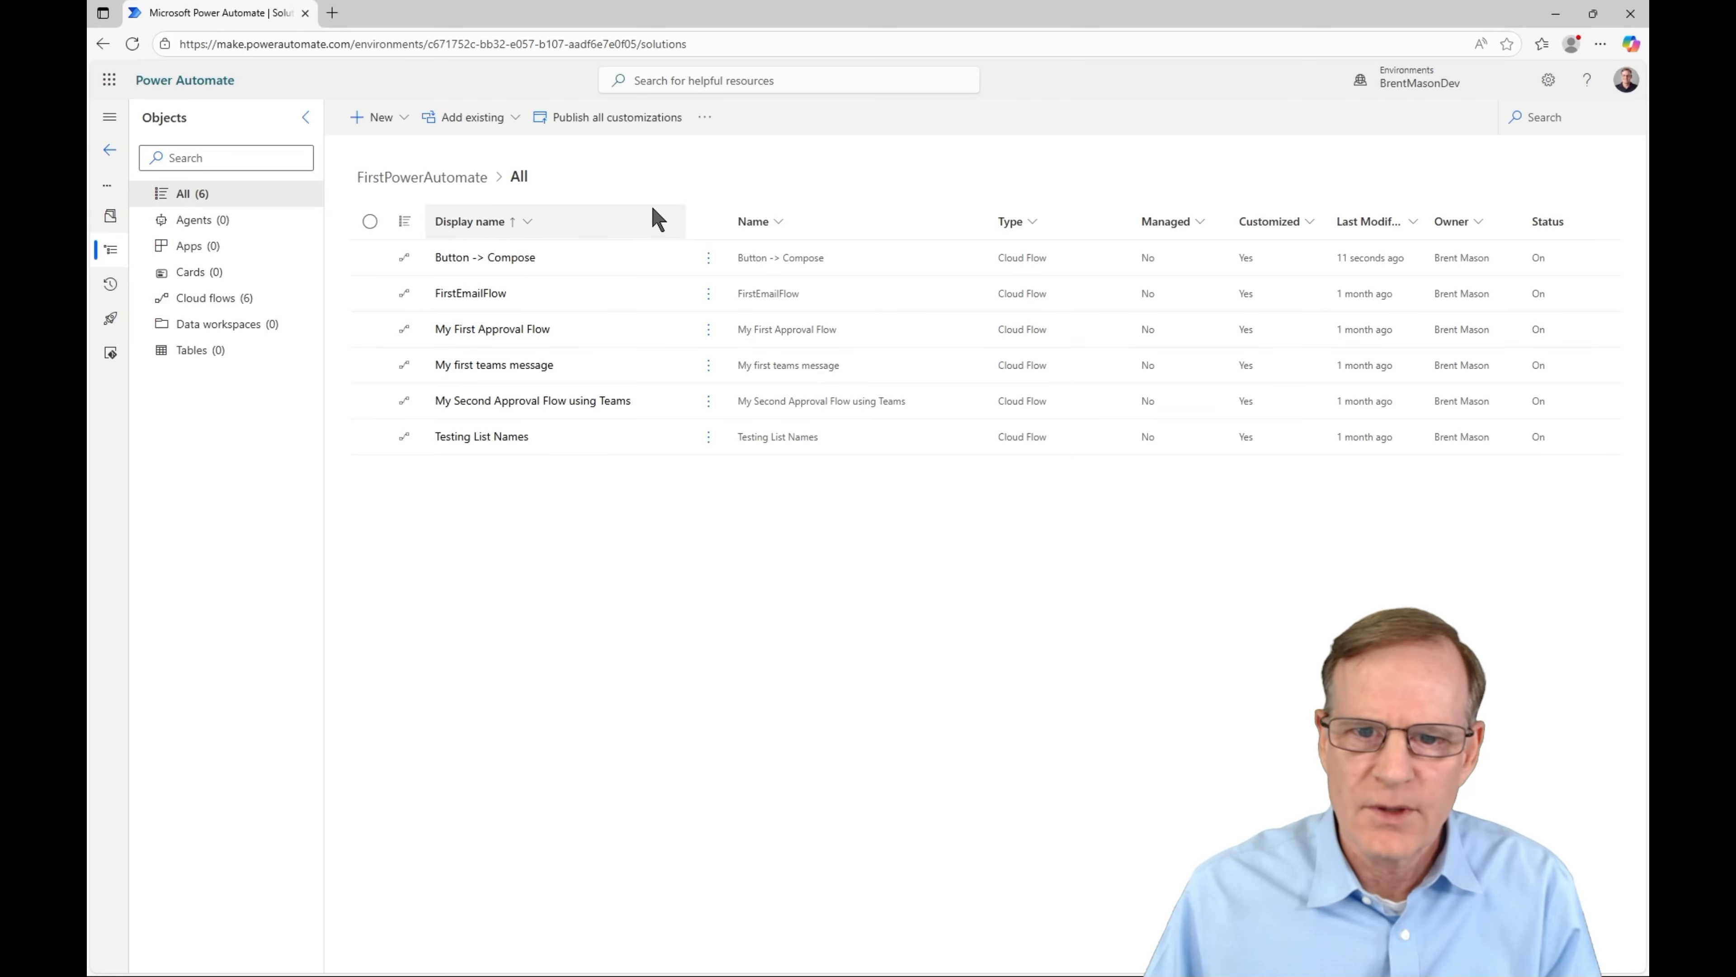
pyautogui.click(482, 259)
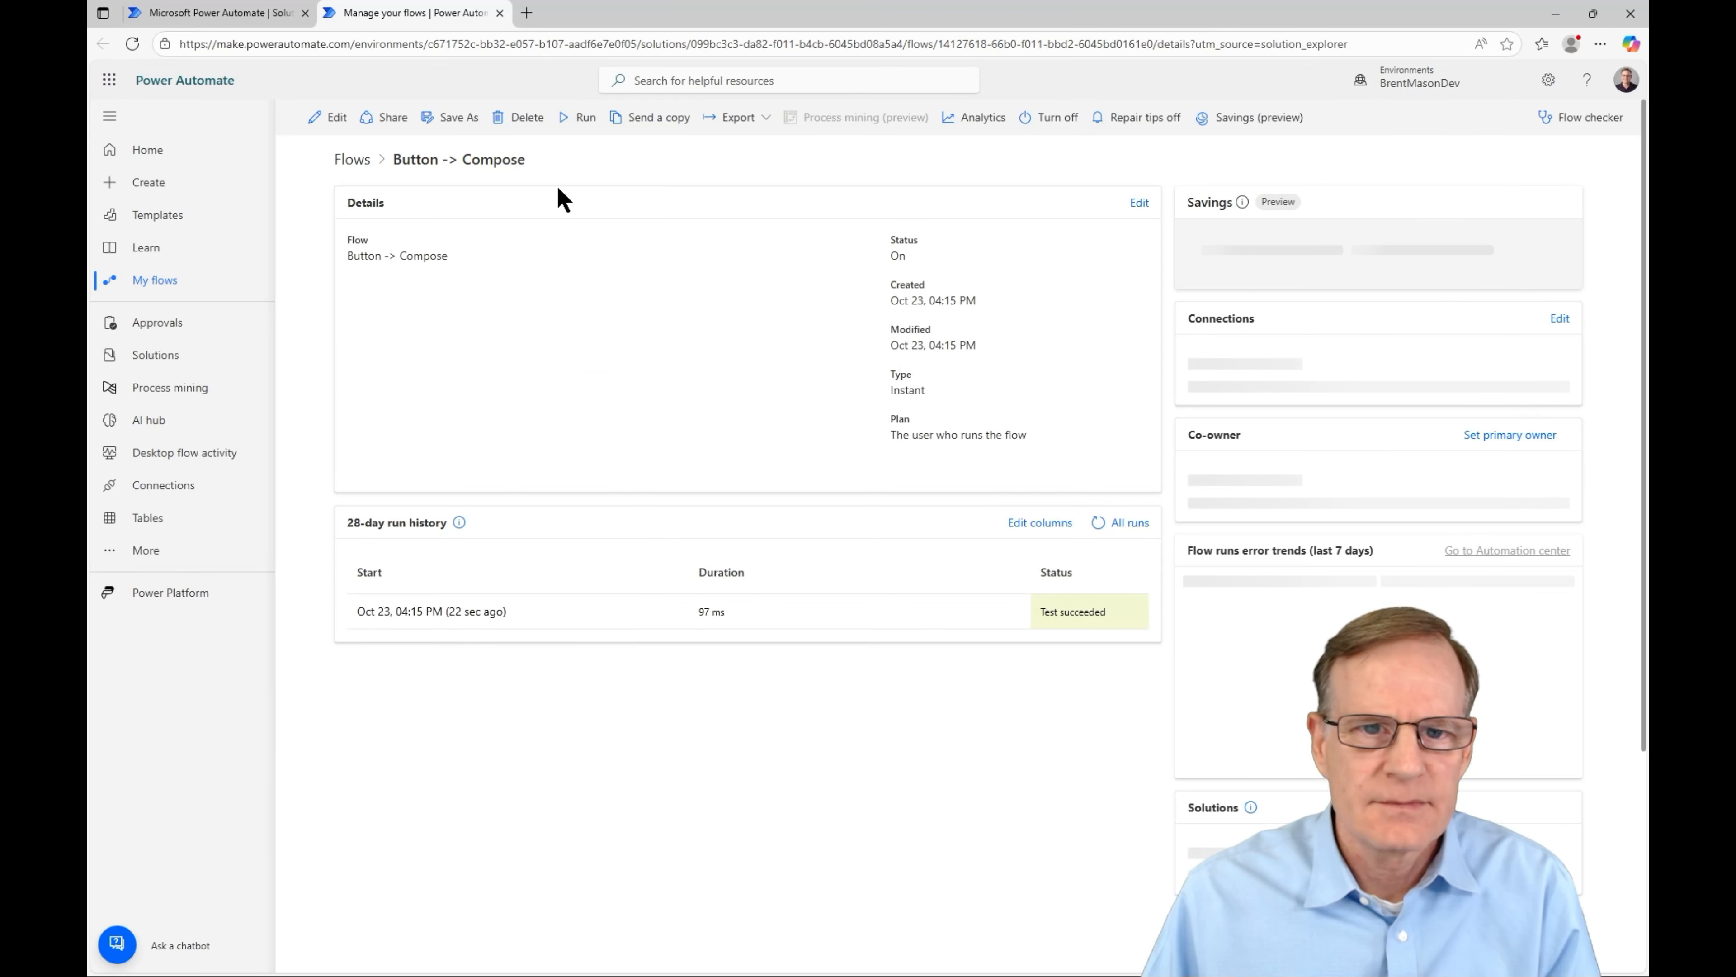
pyautogui.click(580, 119)
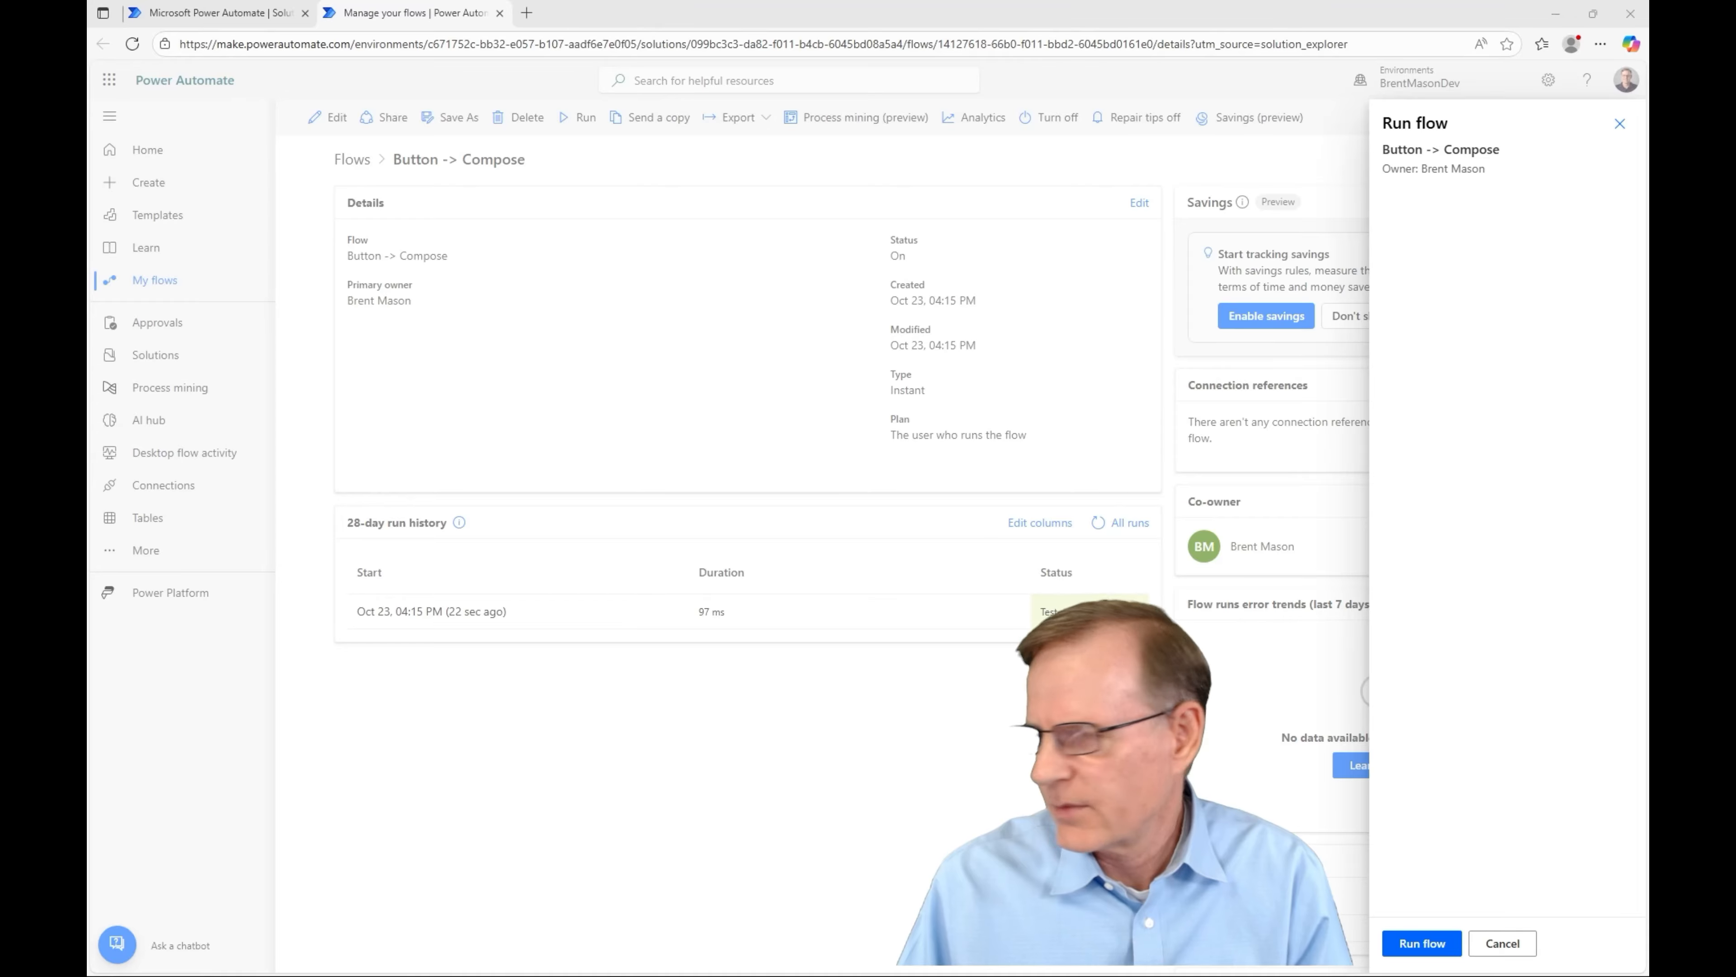
pyautogui.click(1427, 943)
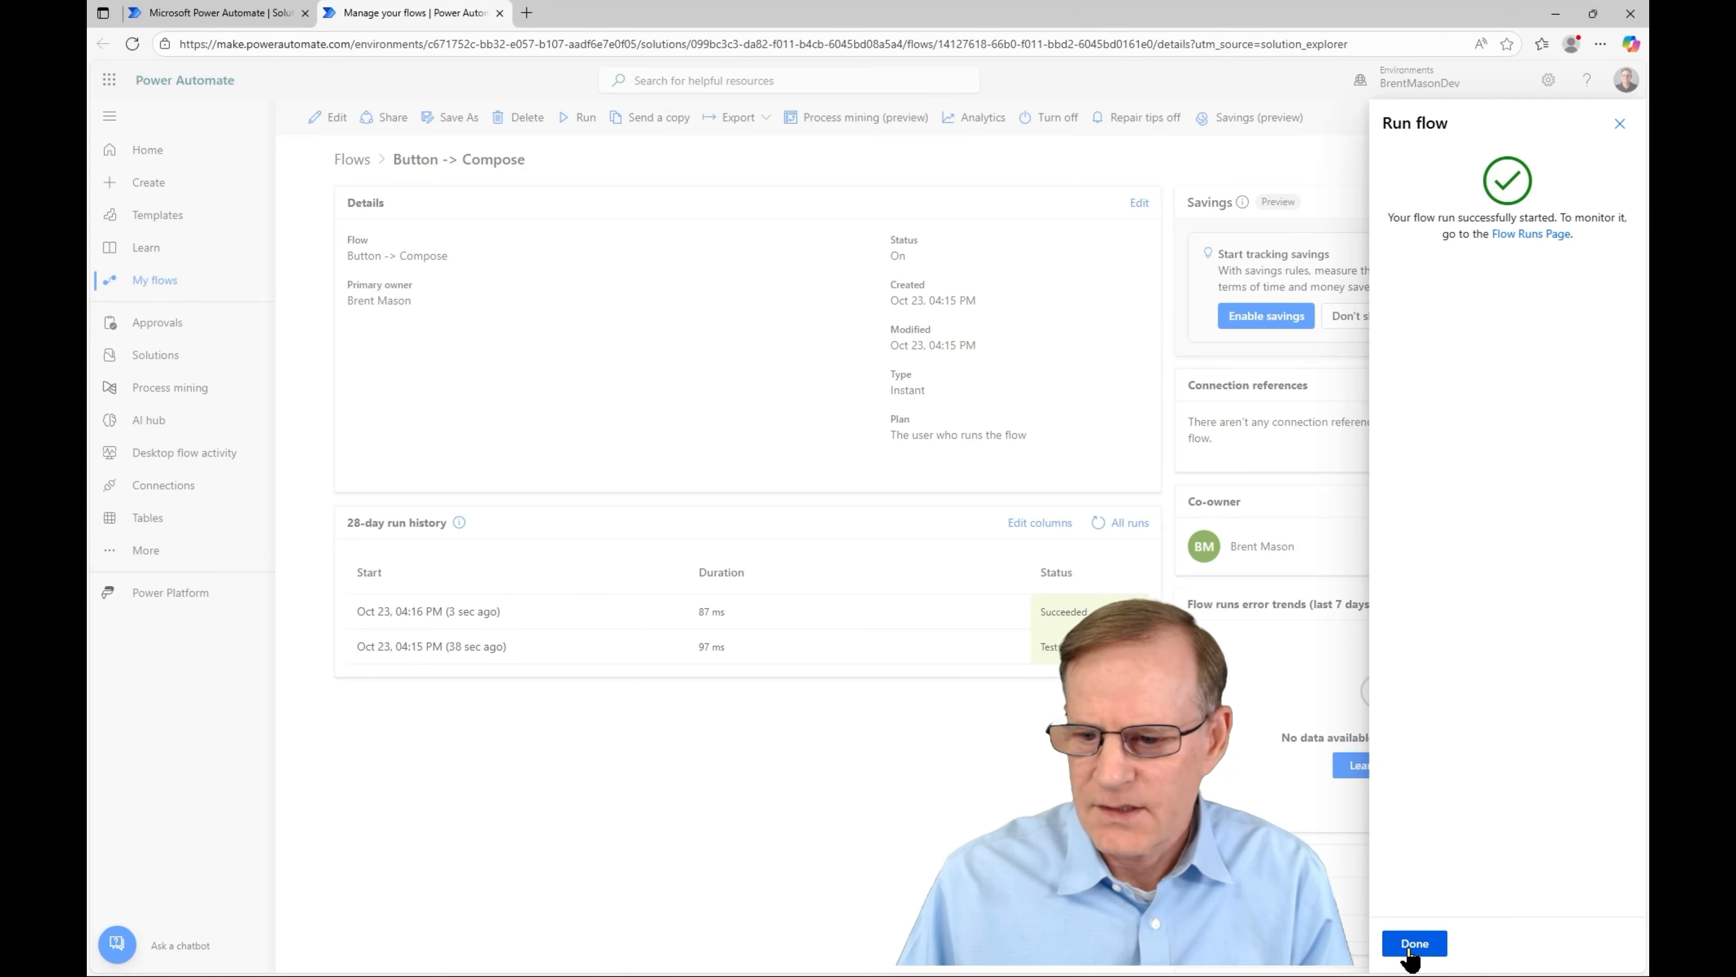
pyautogui.click(1416, 947)
# - Check the latest run's Compose output reads Hello World, then close the run details
pyautogui.click(438, 611)
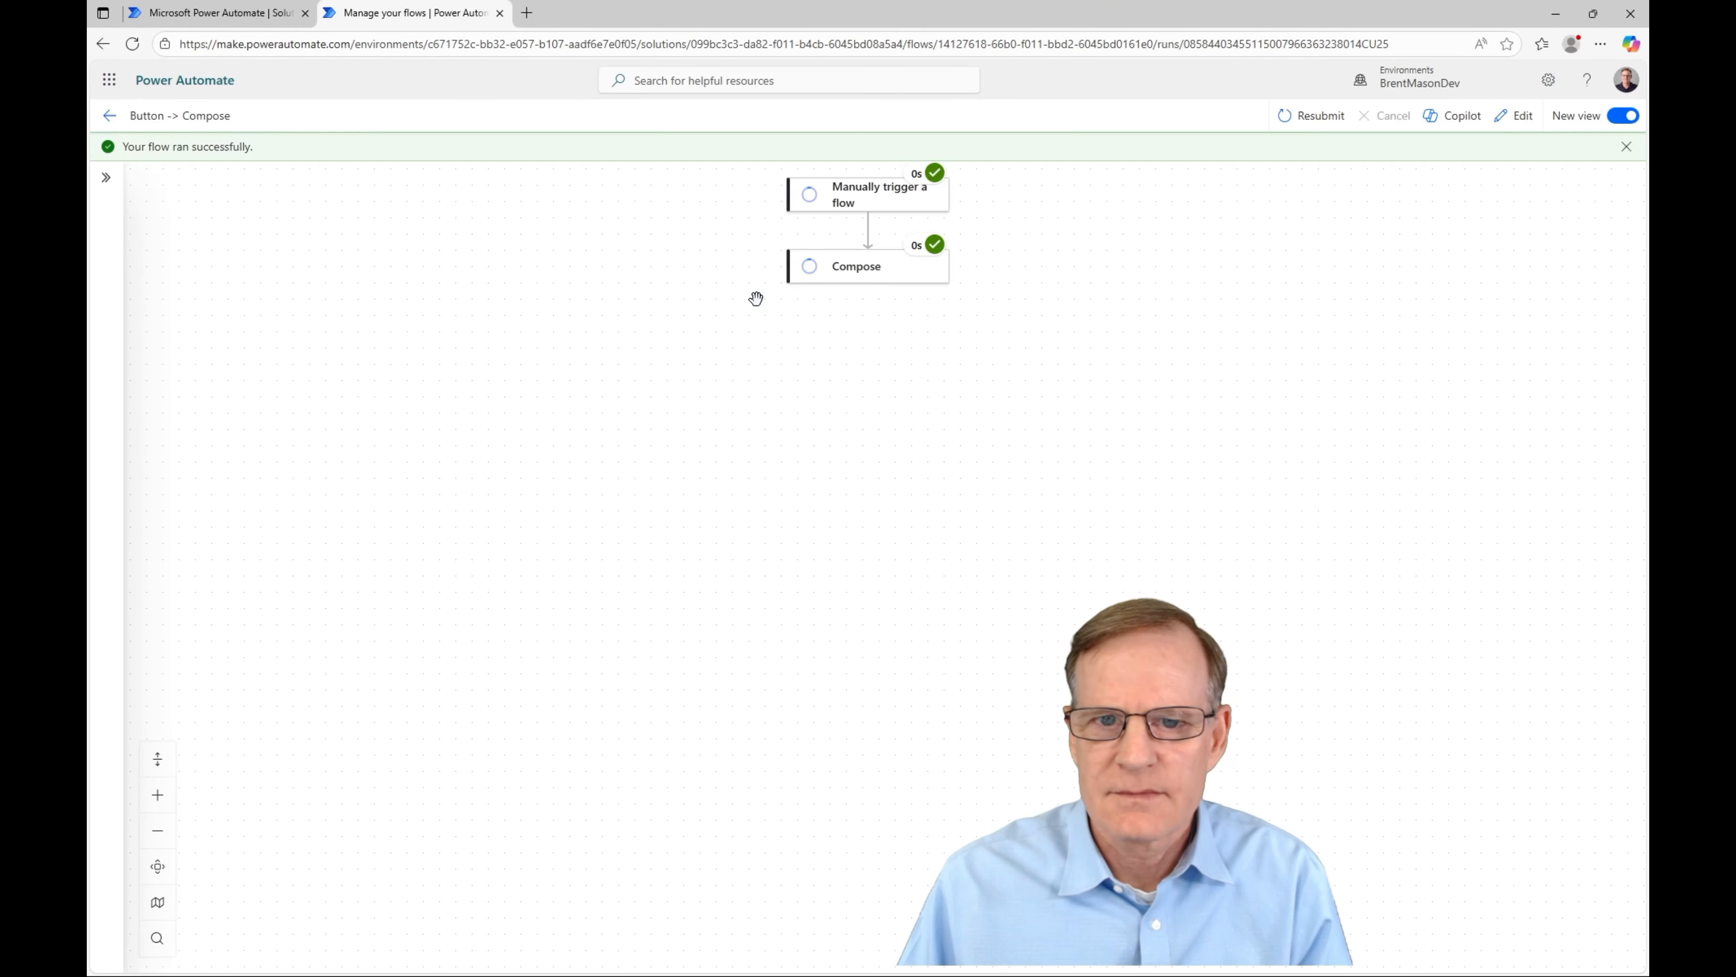
pyautogui.click(860, 277)
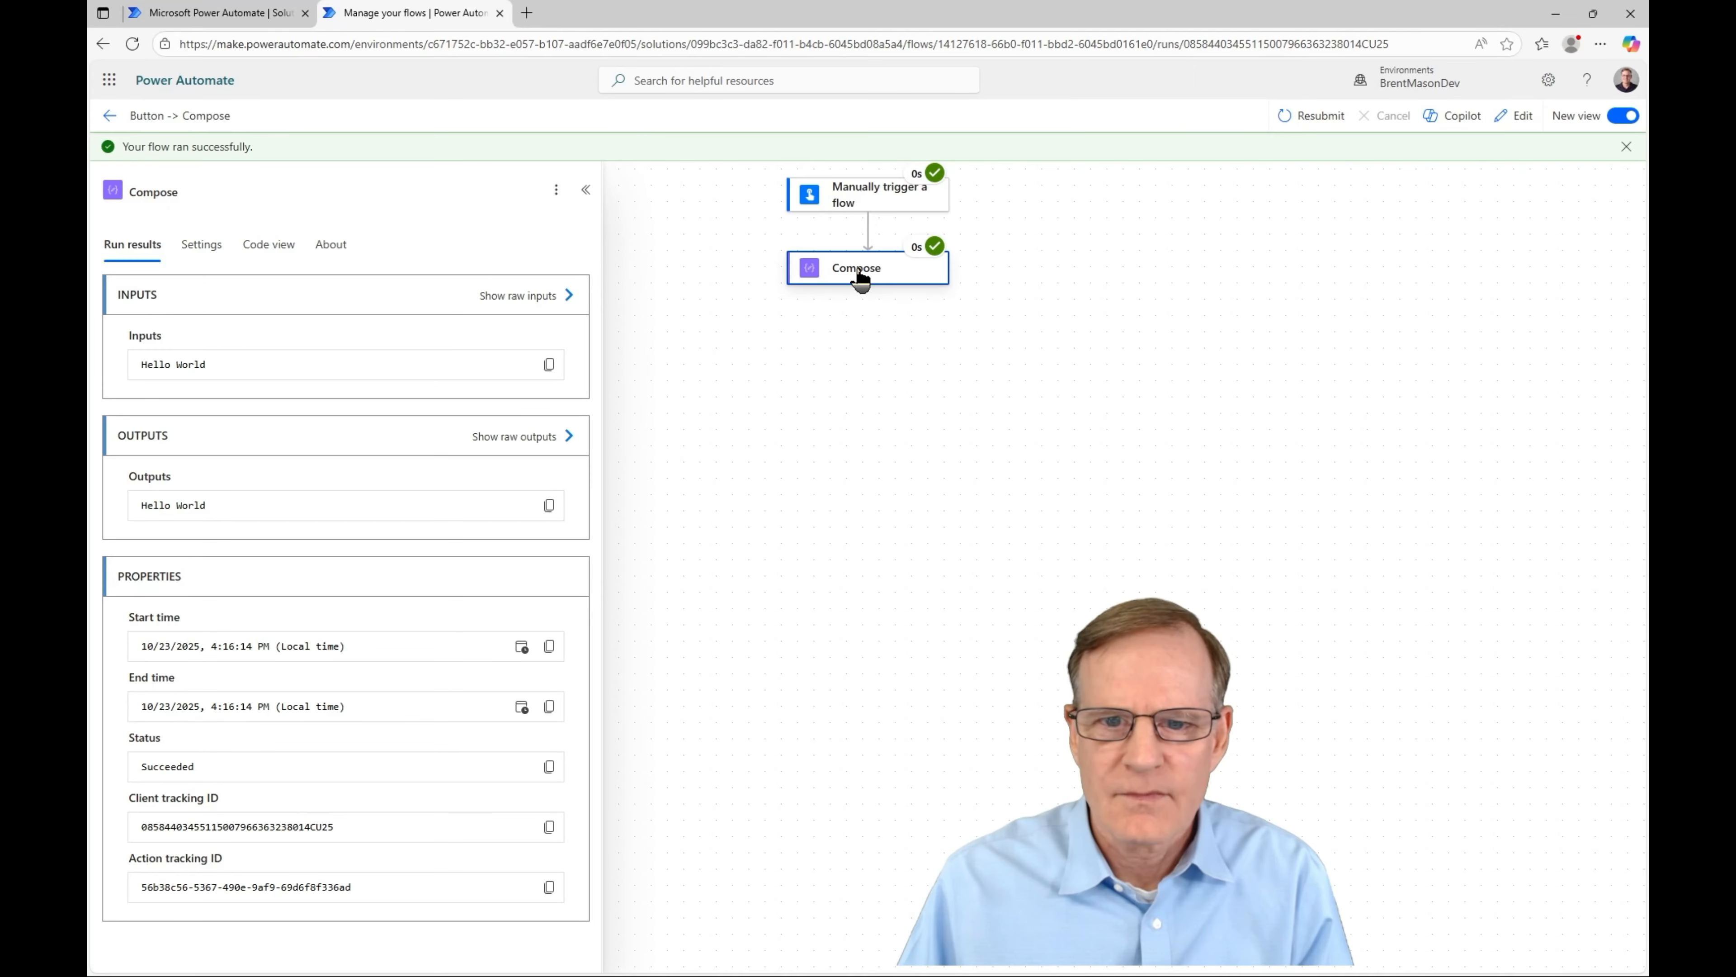
pyautogui.moveTo(224, 376); pyautogui.dragTo(127, 373)
pyautogui.click(500, 14)
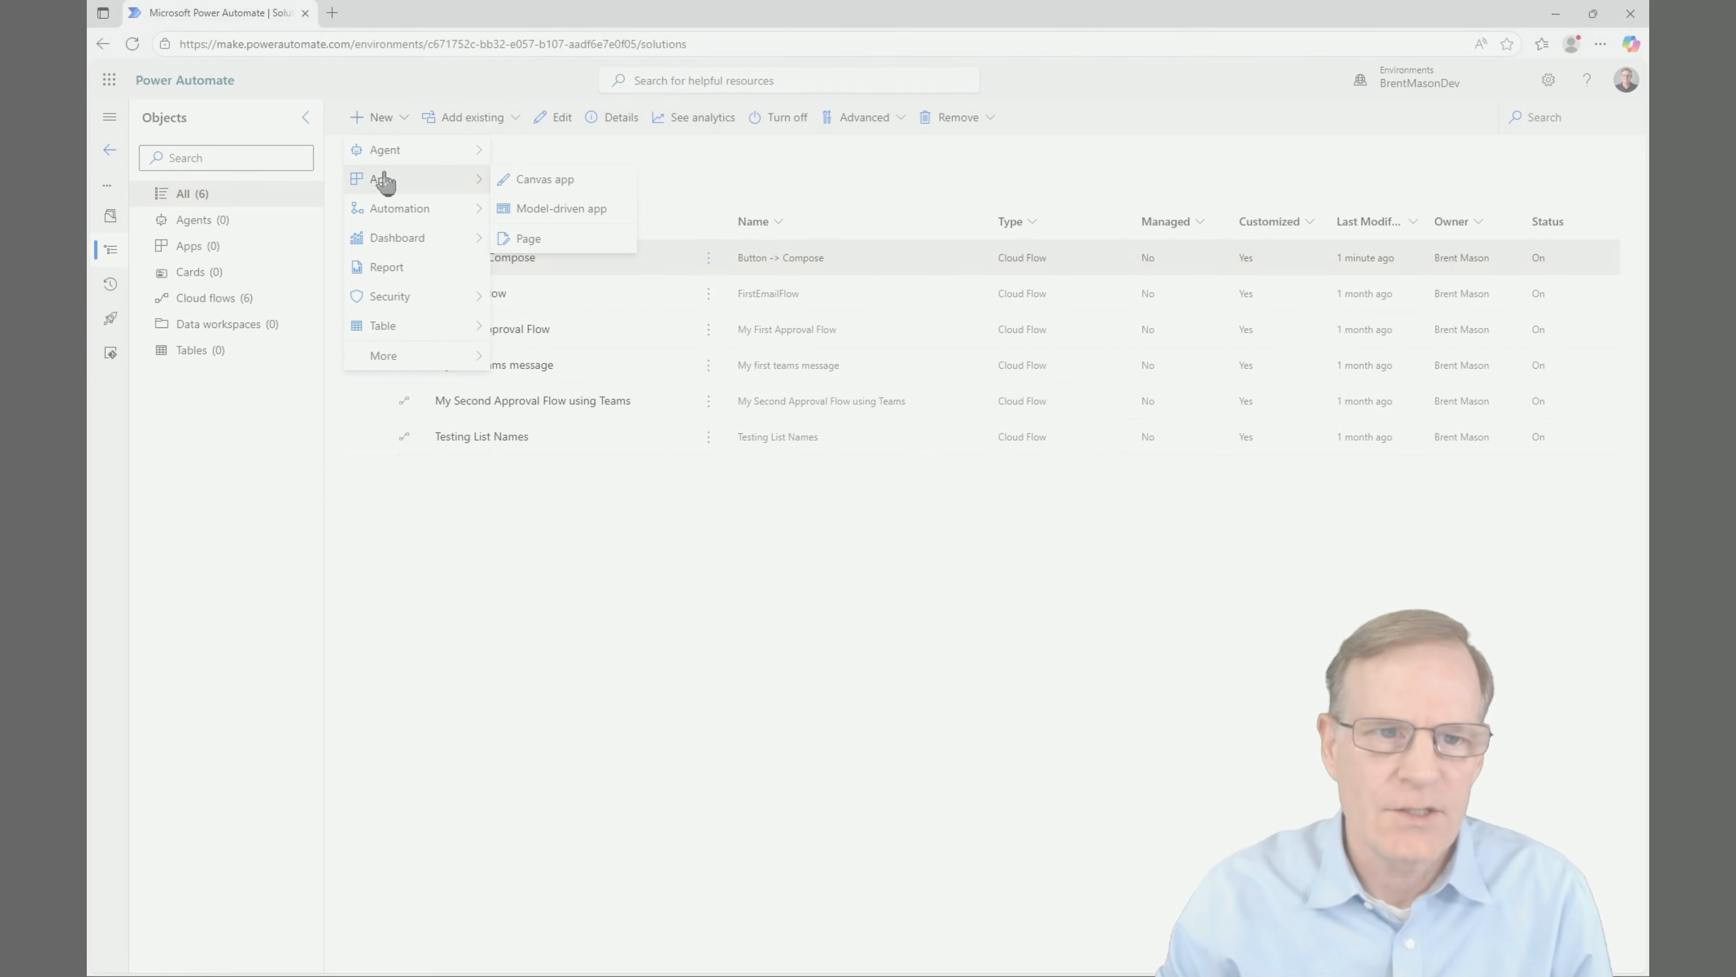
# - Start a scheduled cloud flow named Scheduled Flow beginning 10/25/25 at 08:00 AM
pyautogui.moveTo(387, 222)
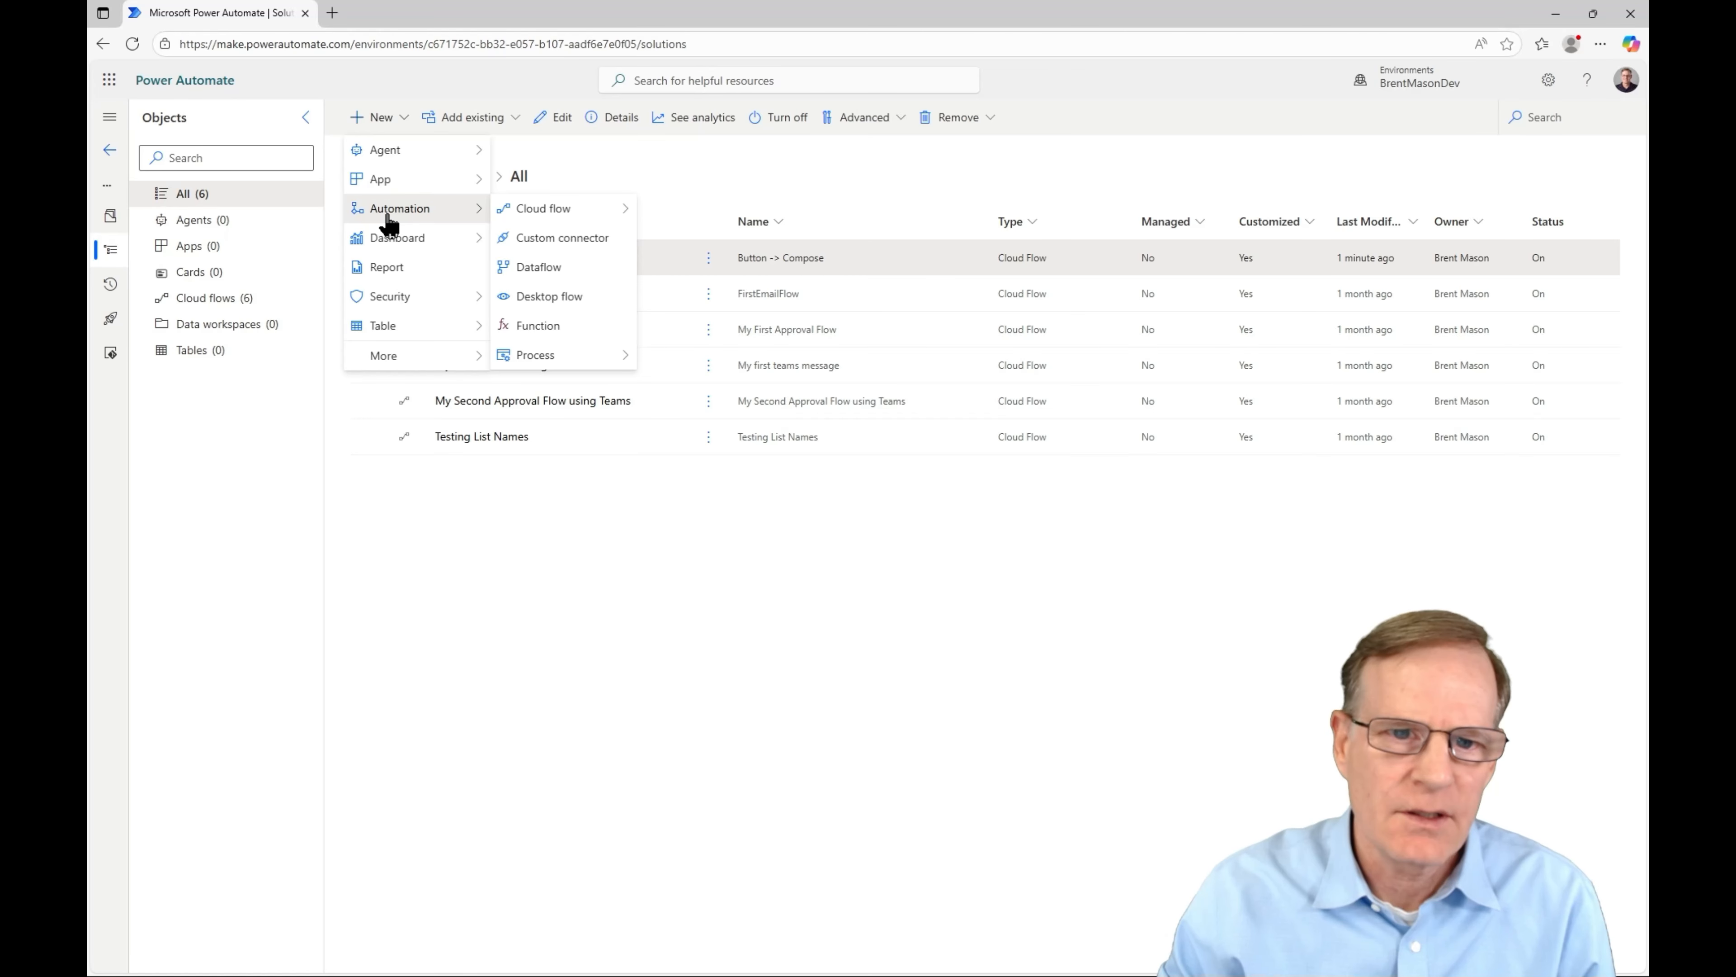
pyautogui.moveTo(588, 219)
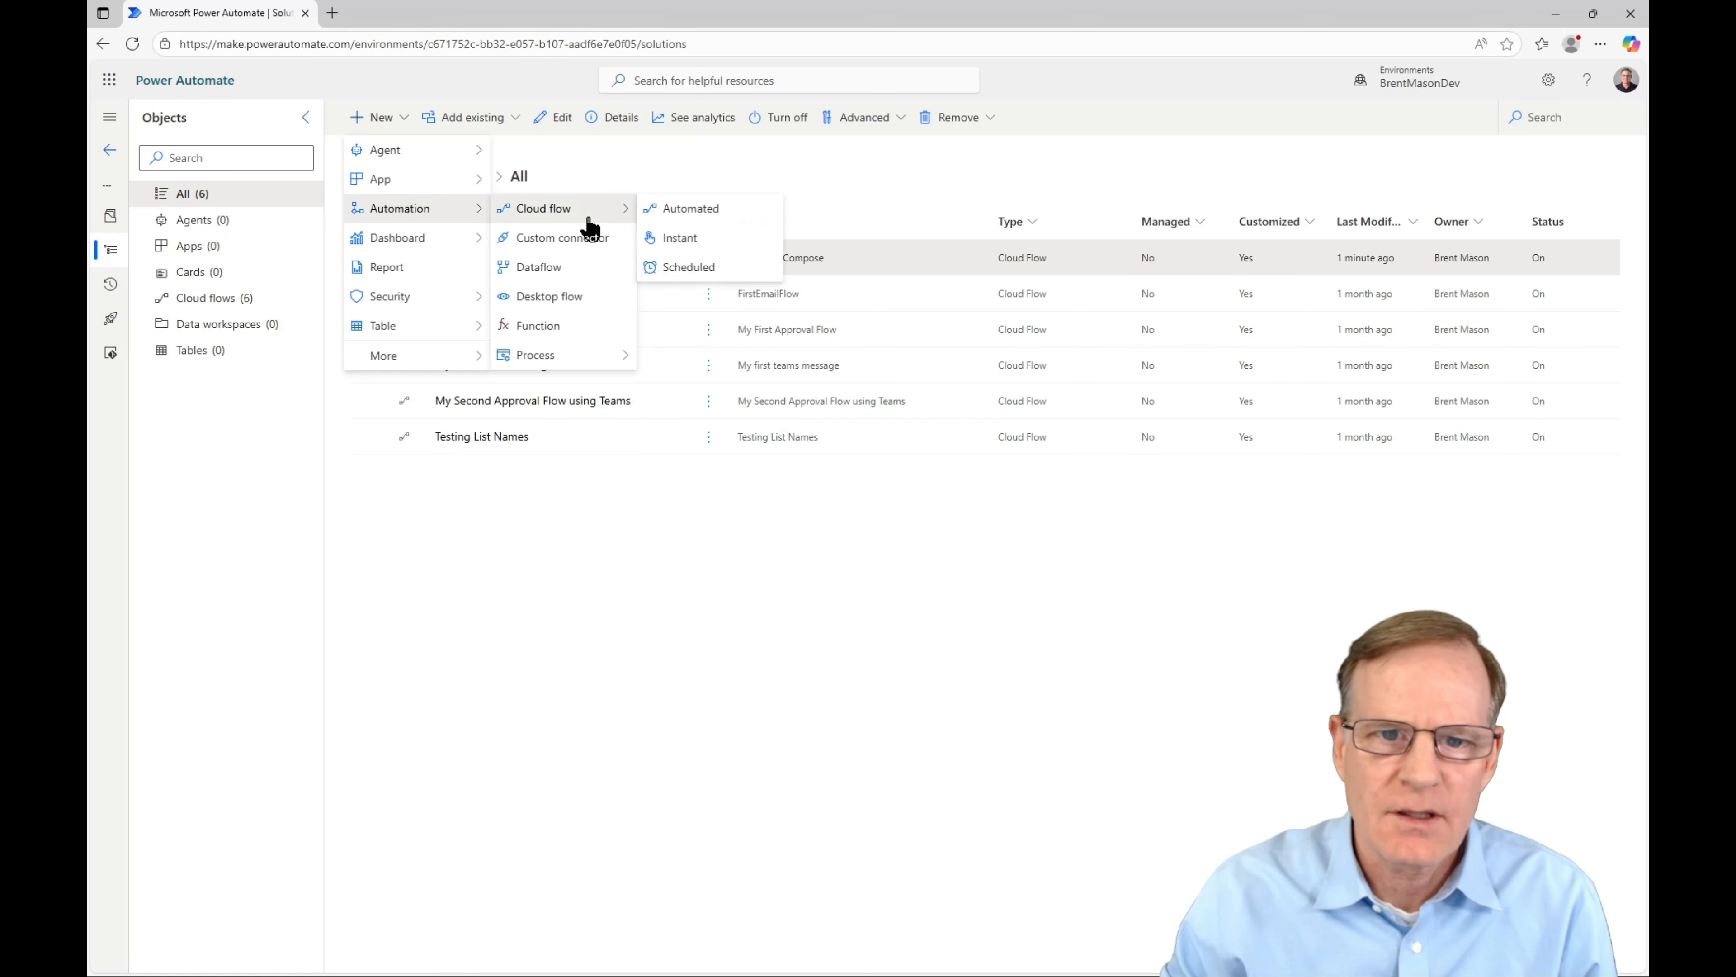
pyautogui.click(681, 272)
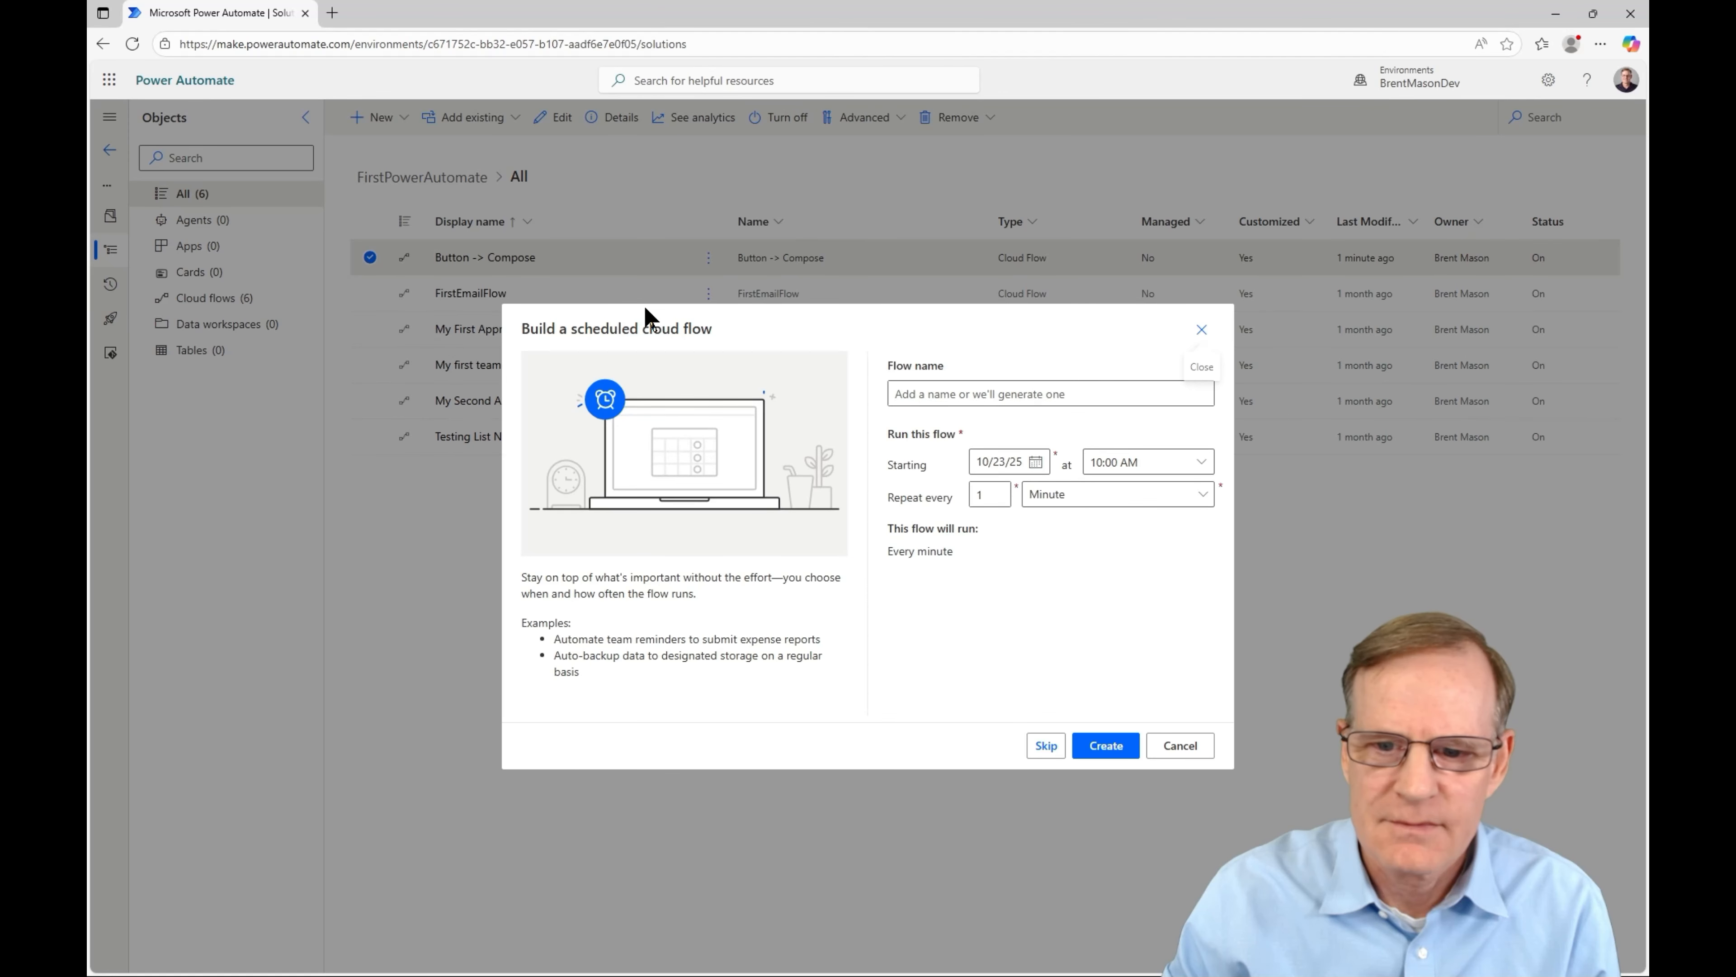
pyautogui.click(974, 396)
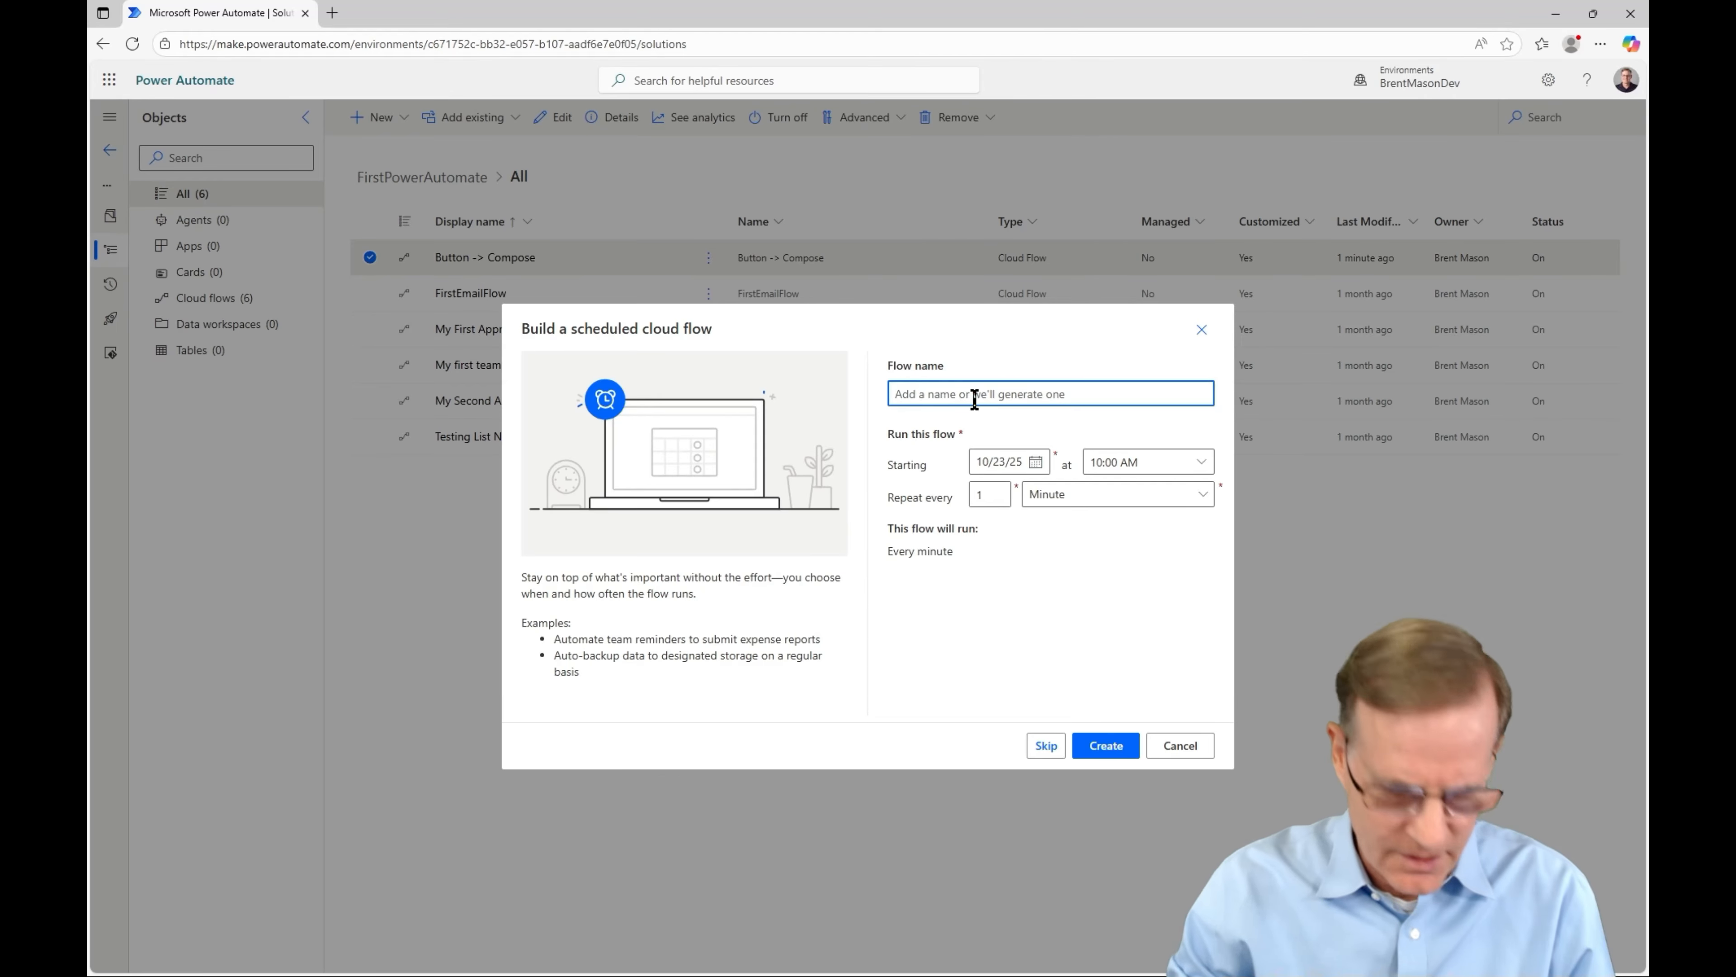
pyautogui.write('Sche')
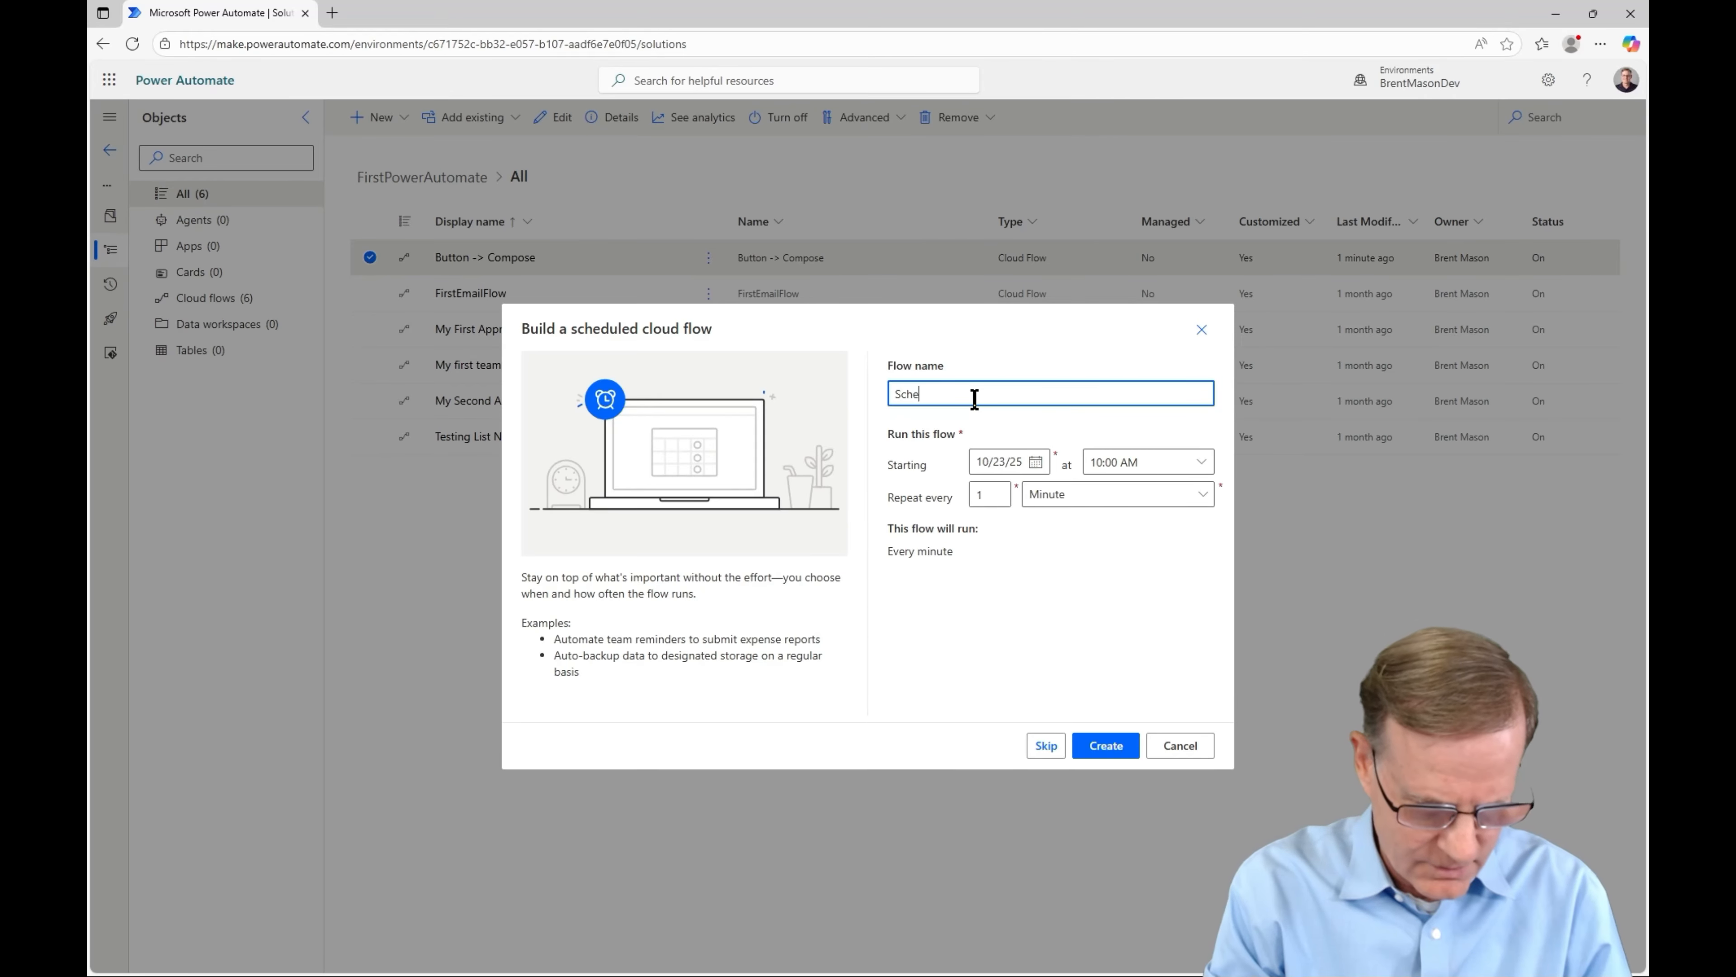
pyautogui.write('duled Flow')
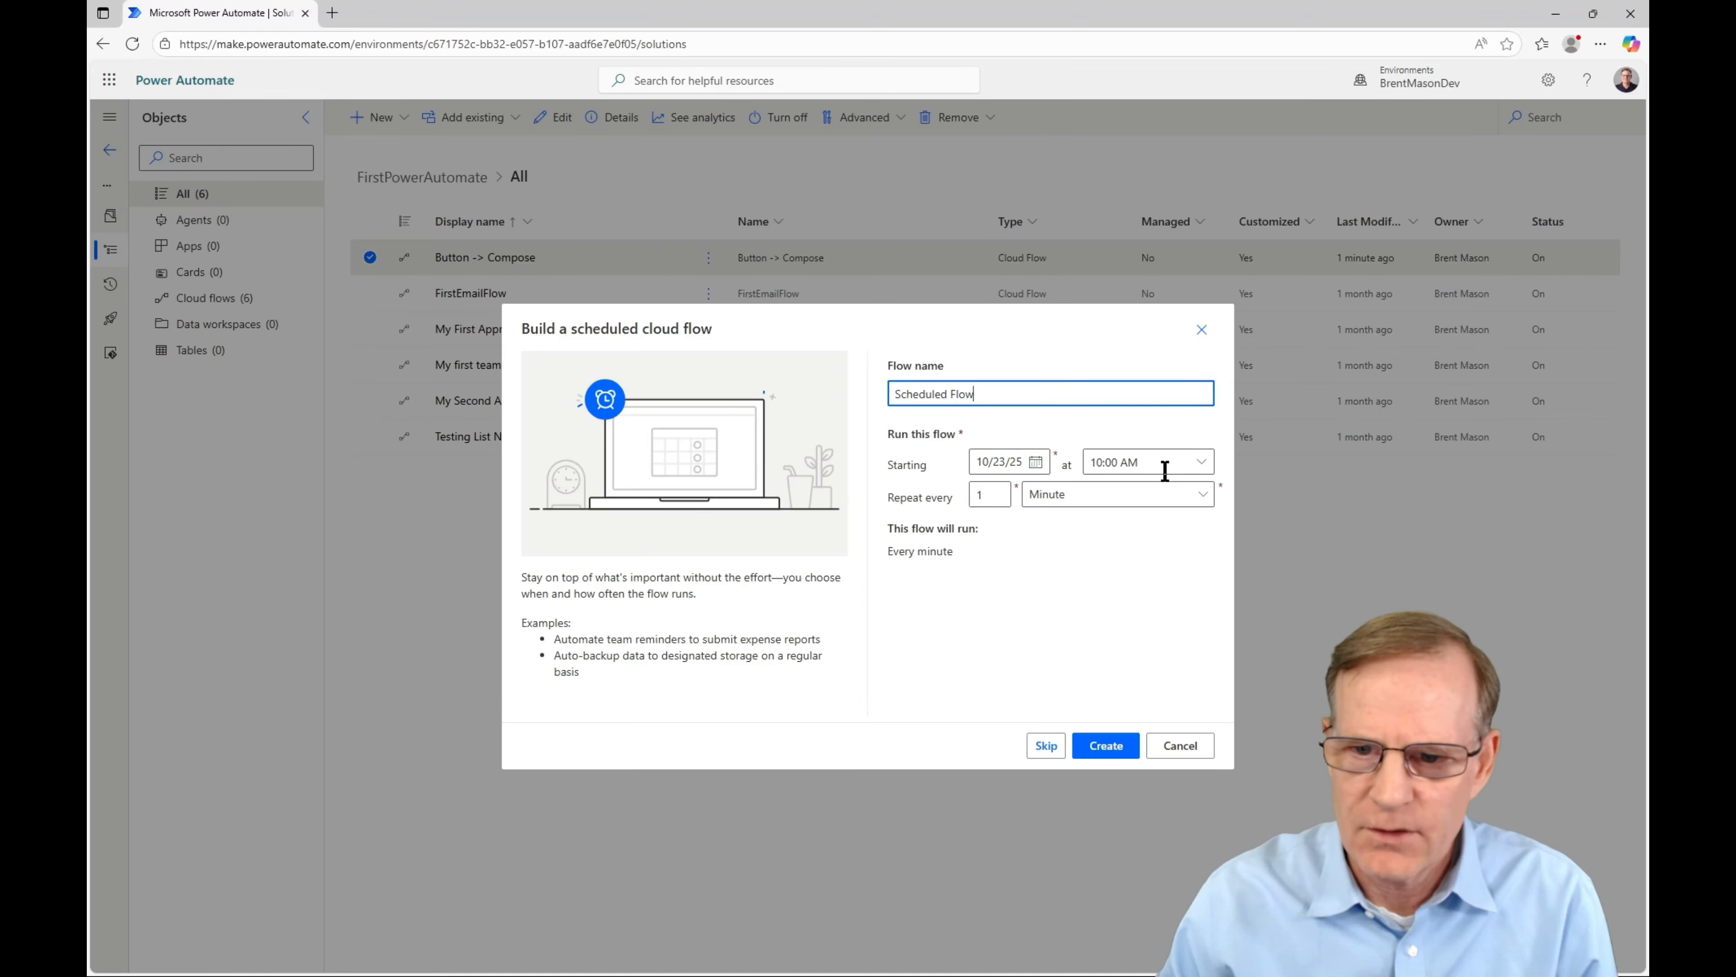
pyautogui.click(1036, 464)
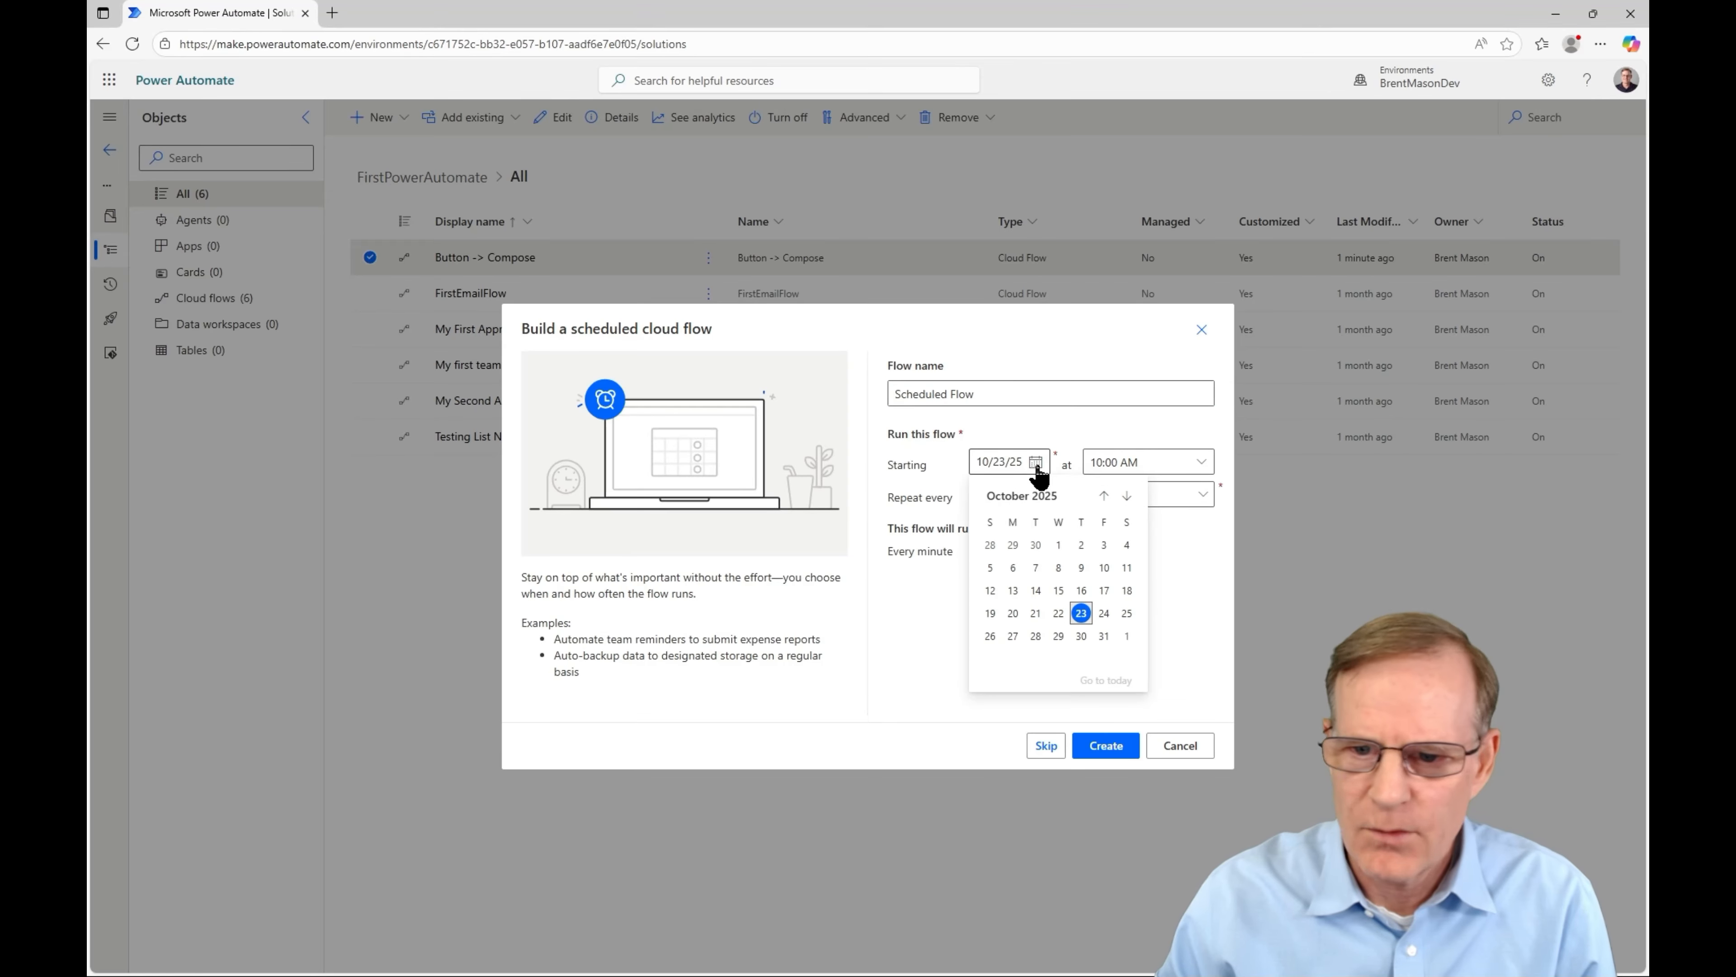
pyautogui.click(1127, 612)
pyautogui.click(1201, 462)
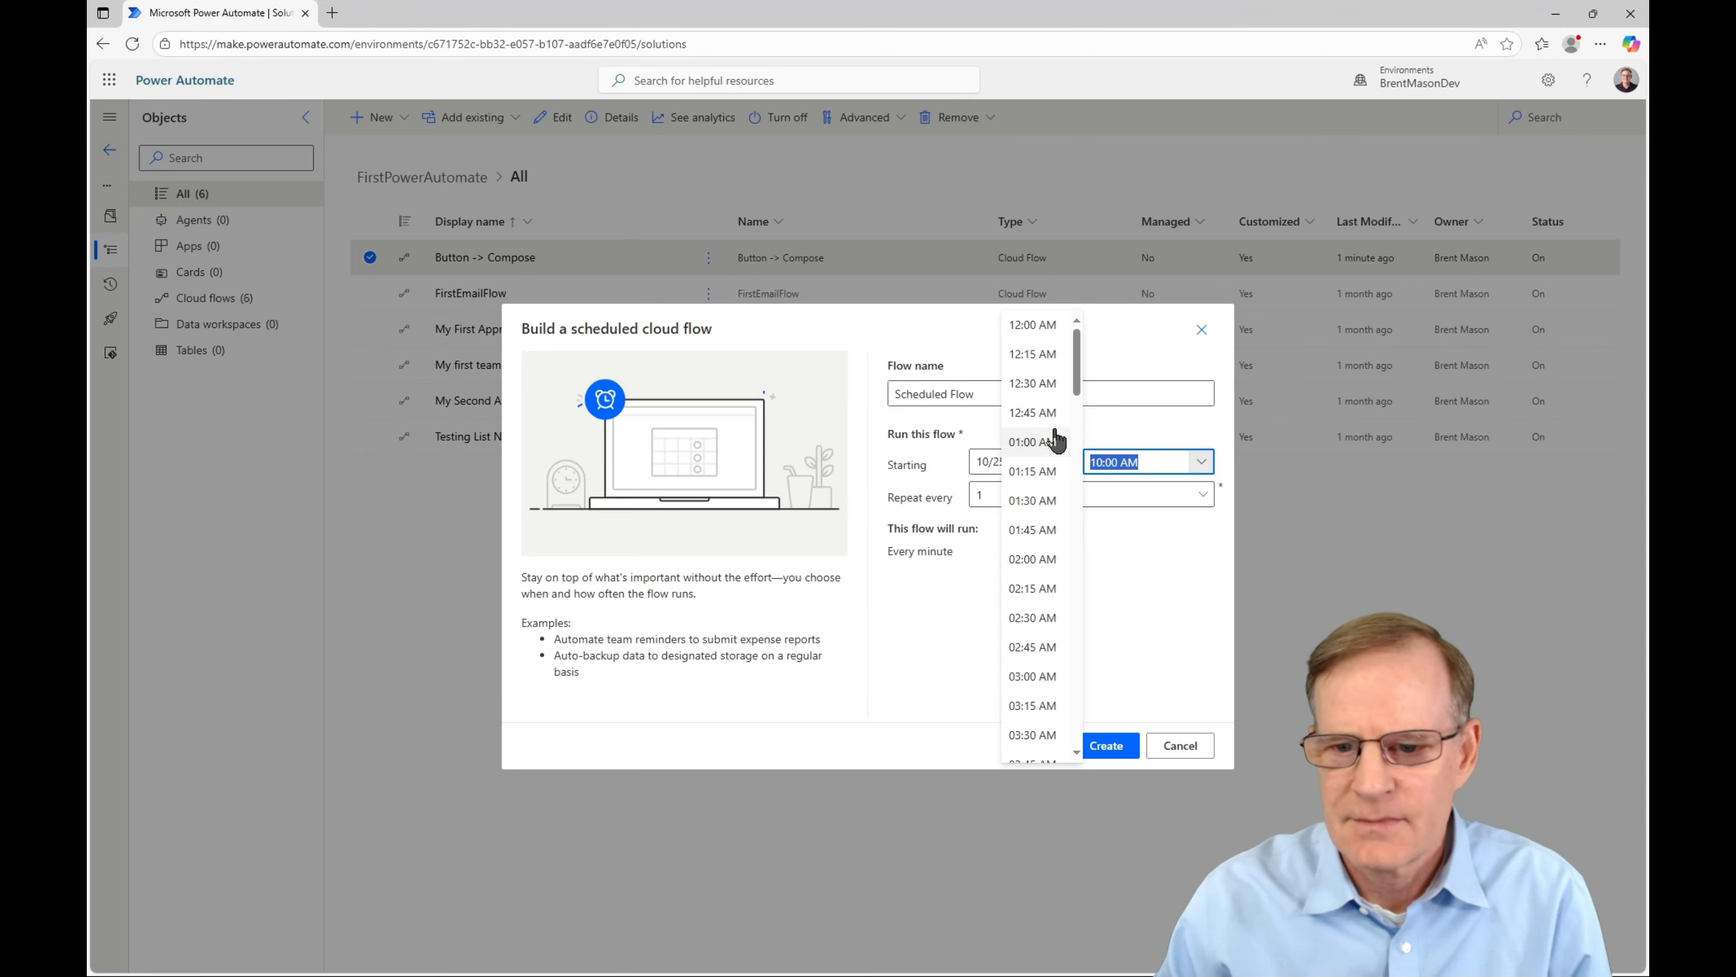
pyautogui.scroll(-10, 1019, 566)
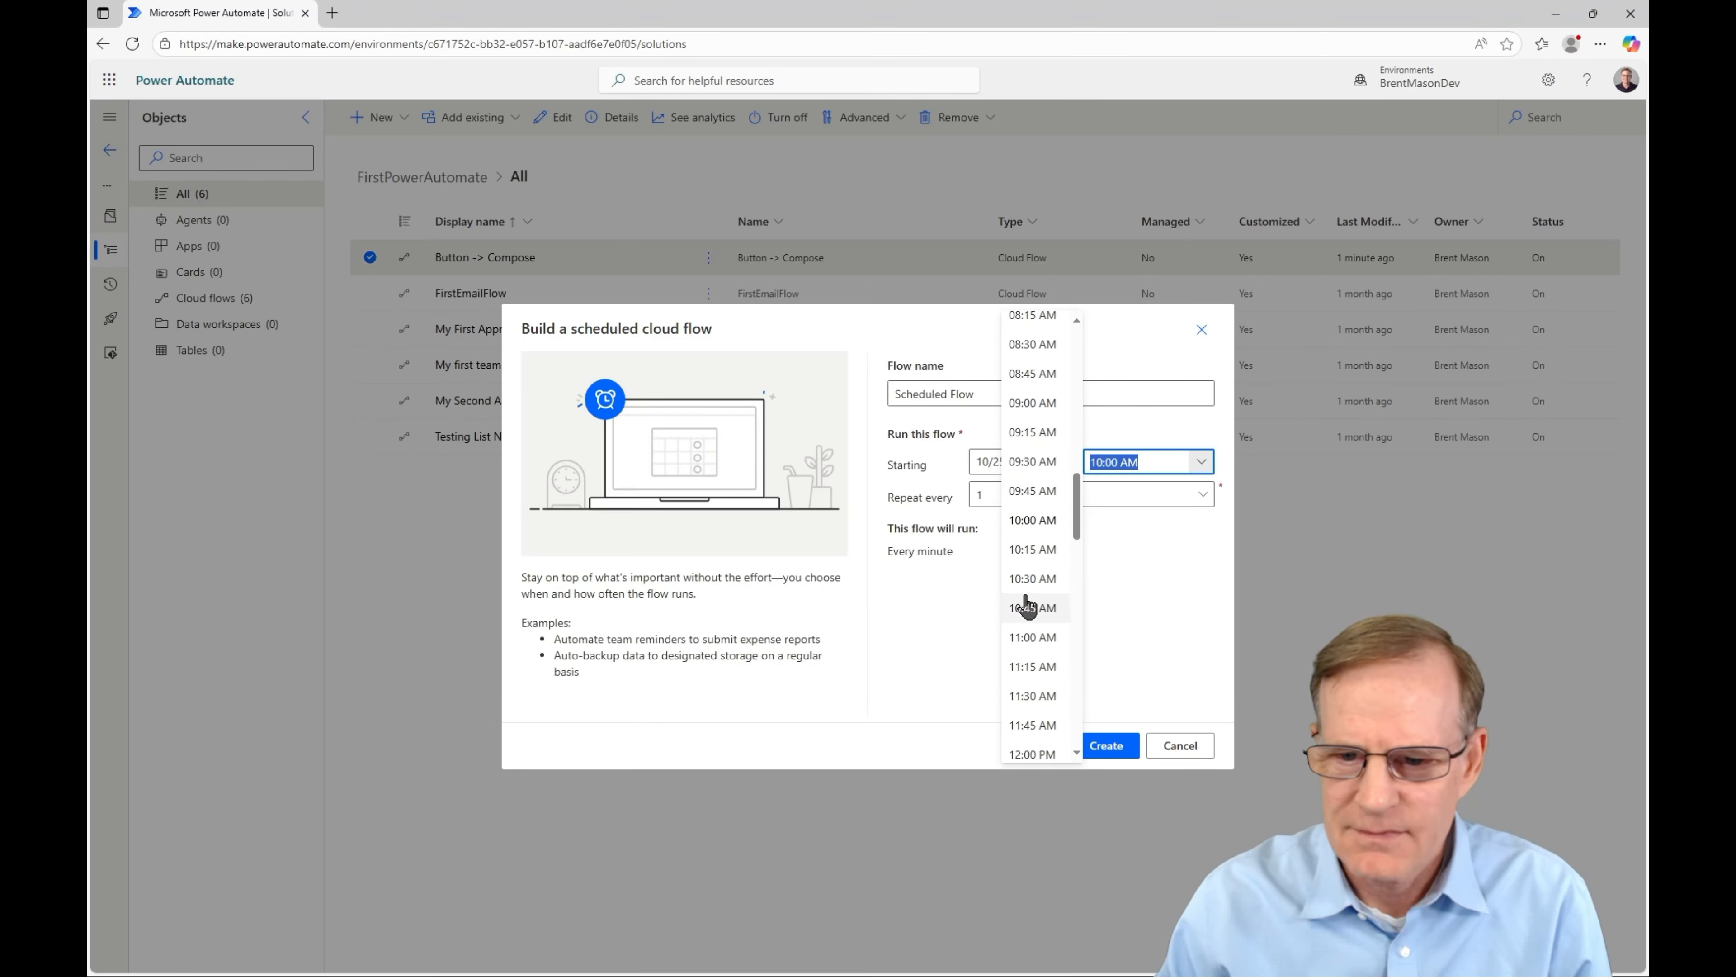
pyautogui.scroll(2, 1034, 339)
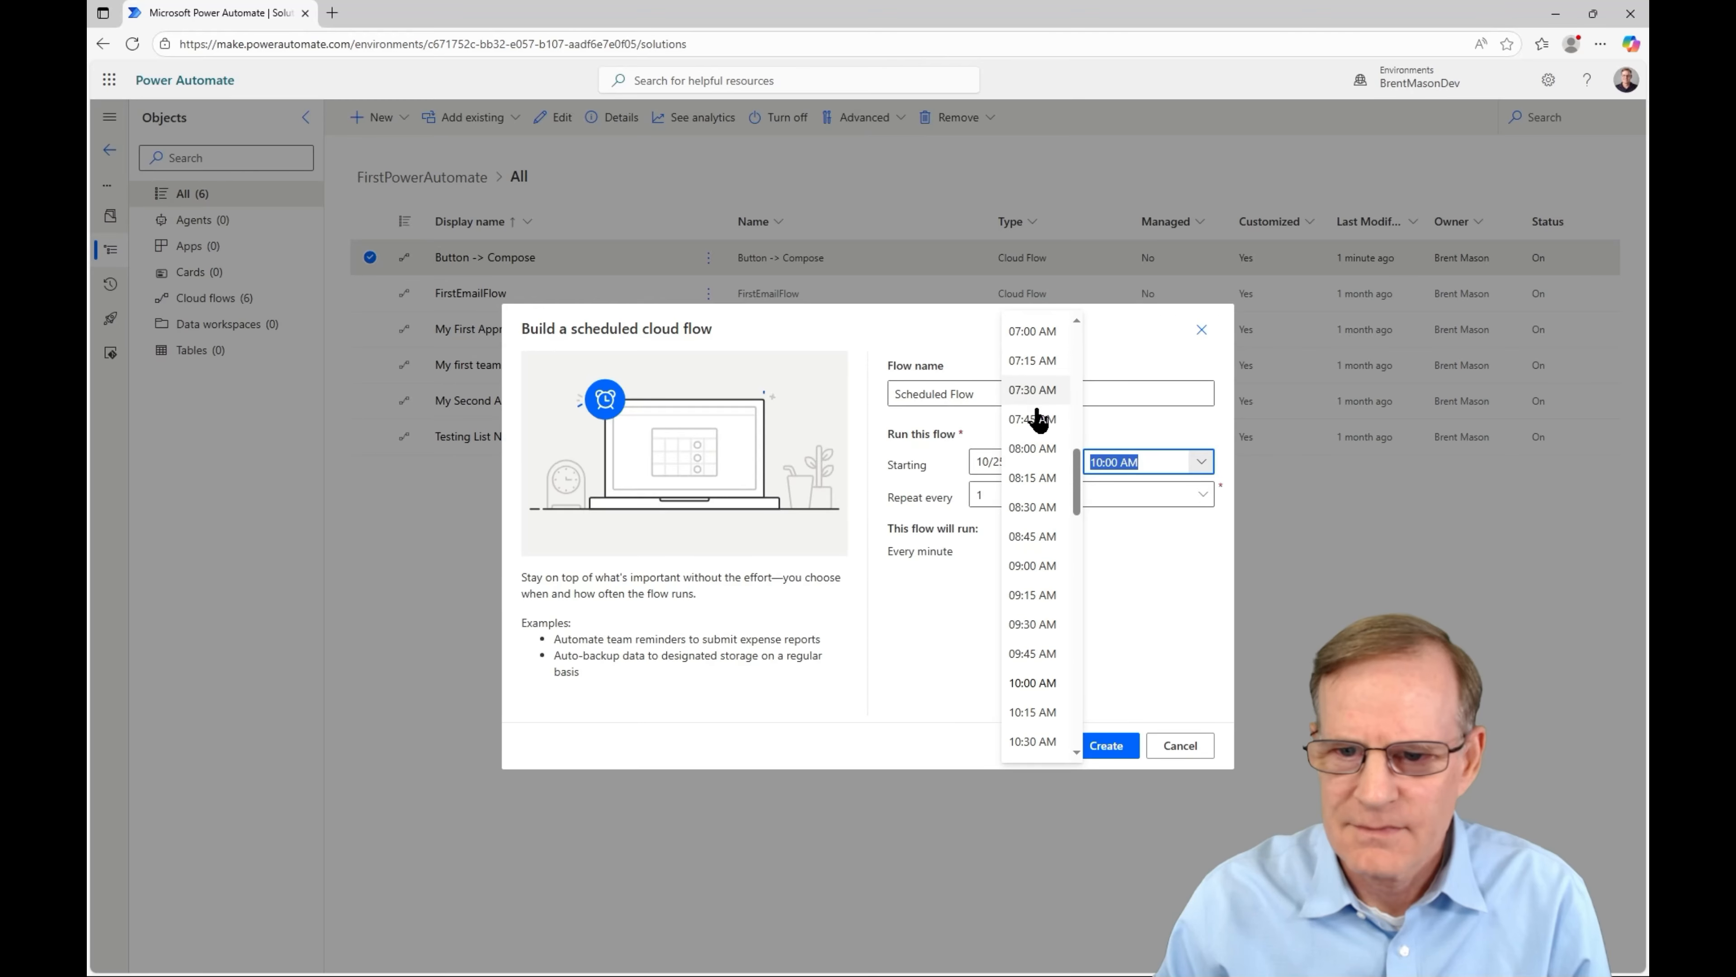
pyautogui.click(1020, 446)
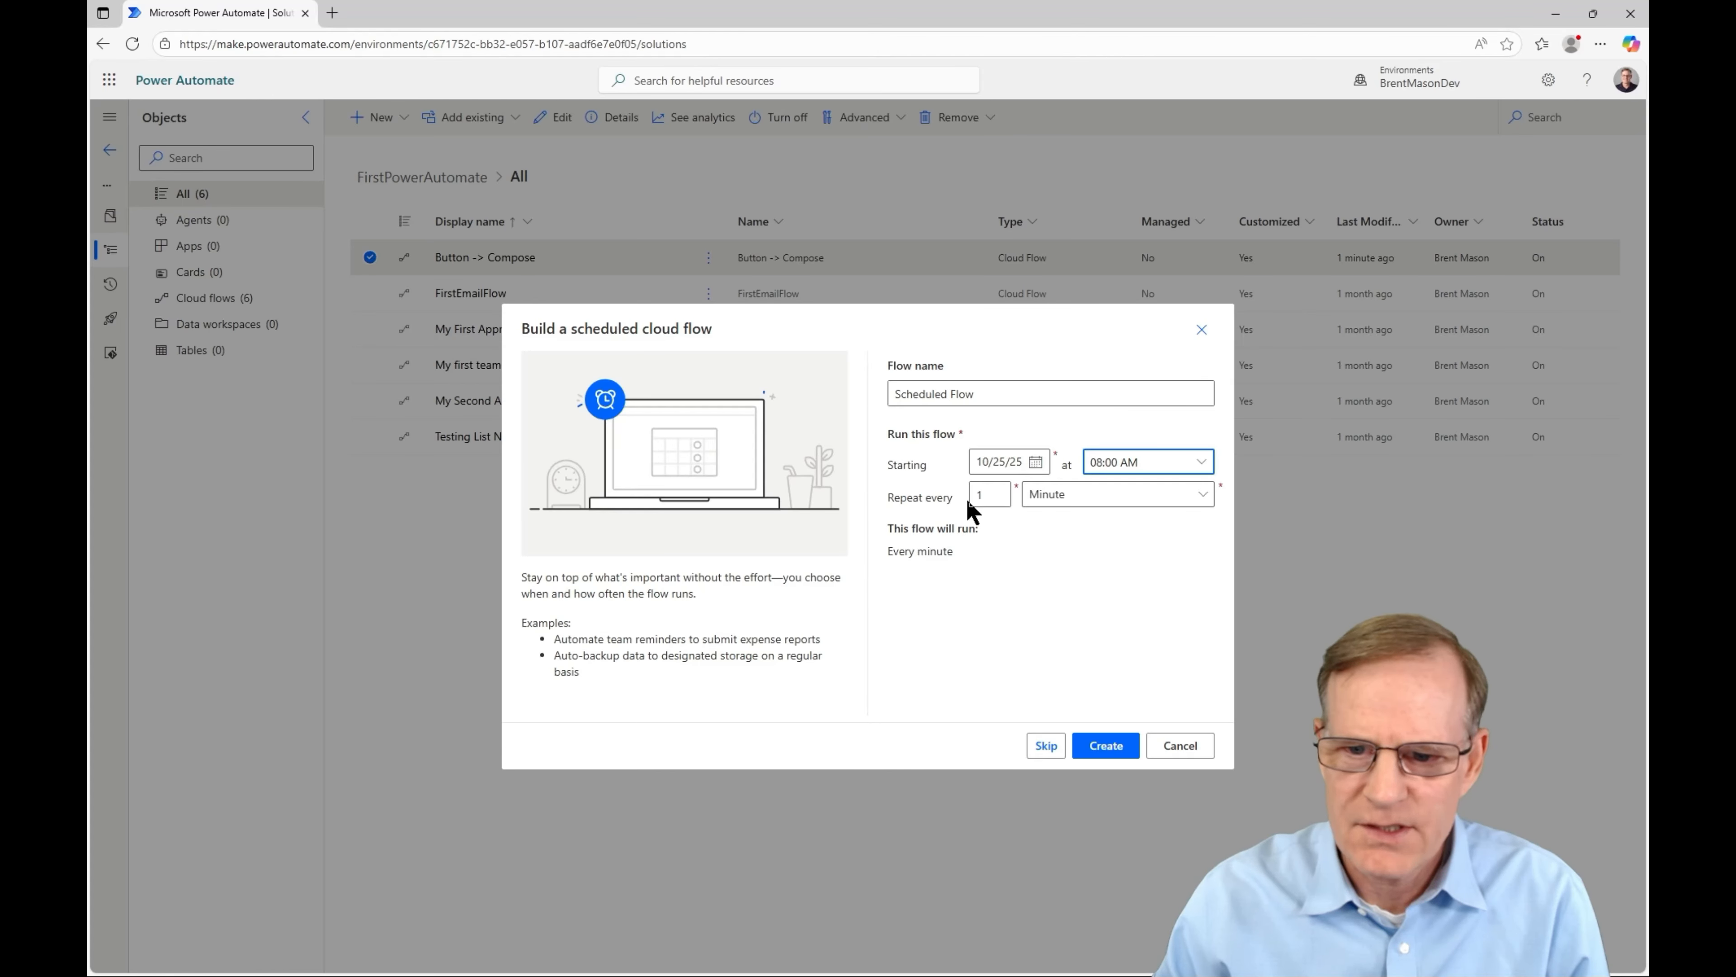
# - Make it repeat every 1 week on Saturday only, then create the flow
pyautogui.click(1090, 495)
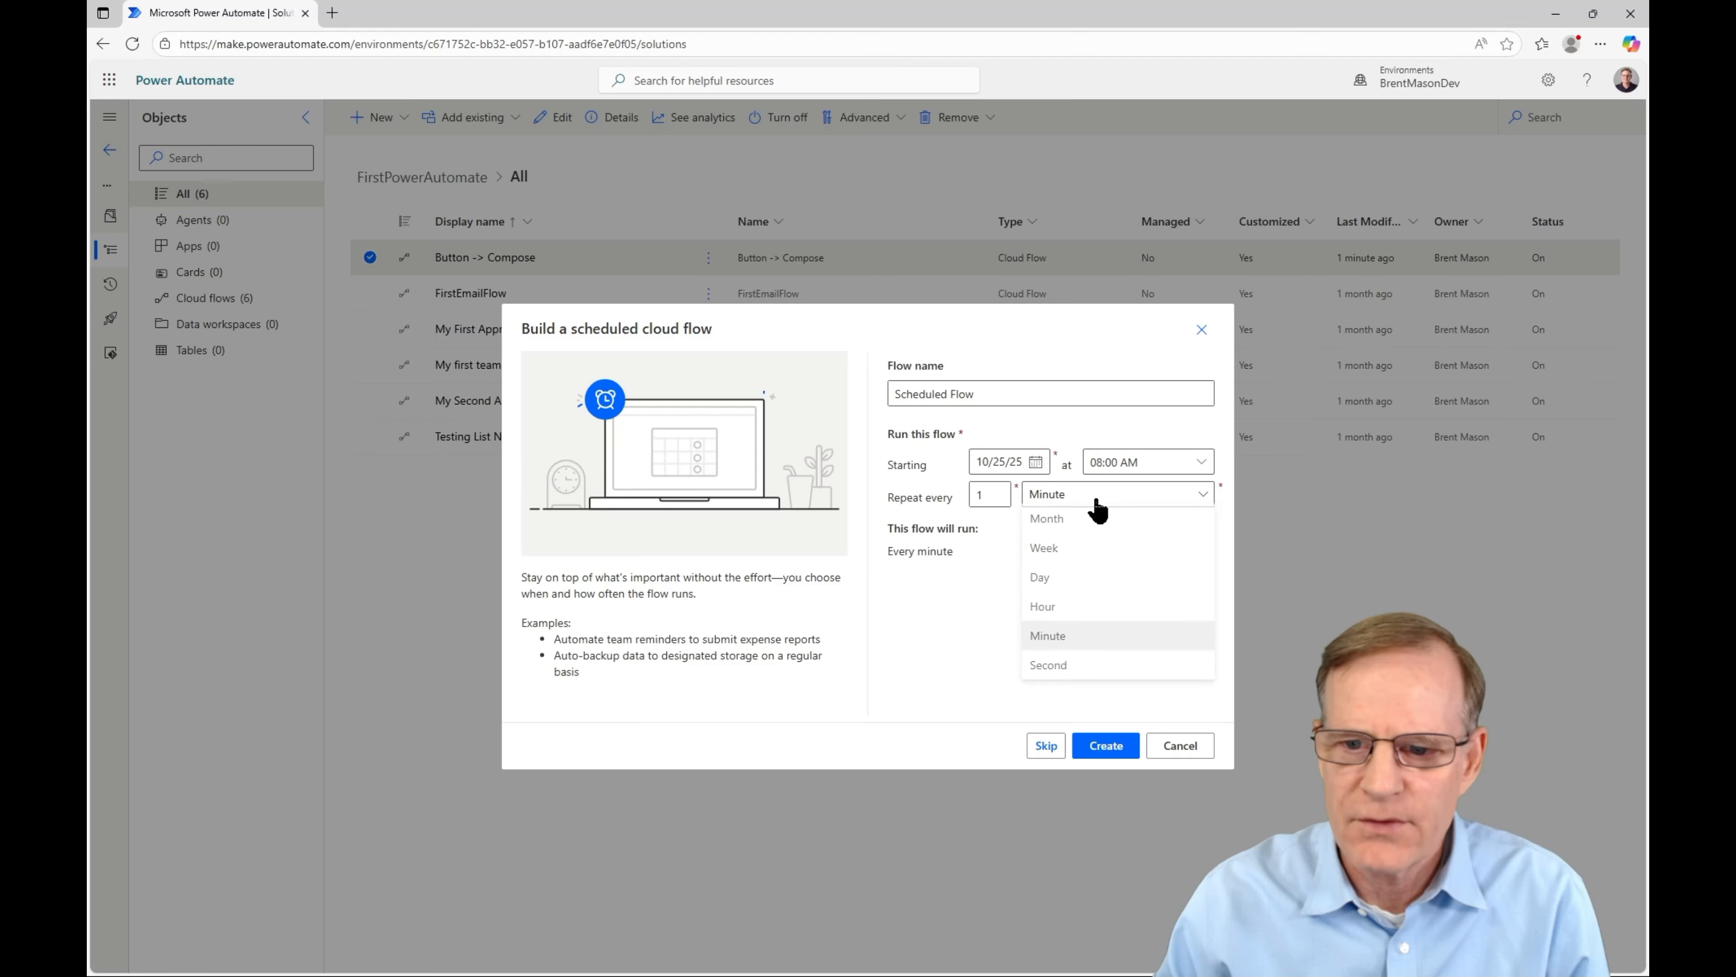
pyautogui.click(1085, 563)
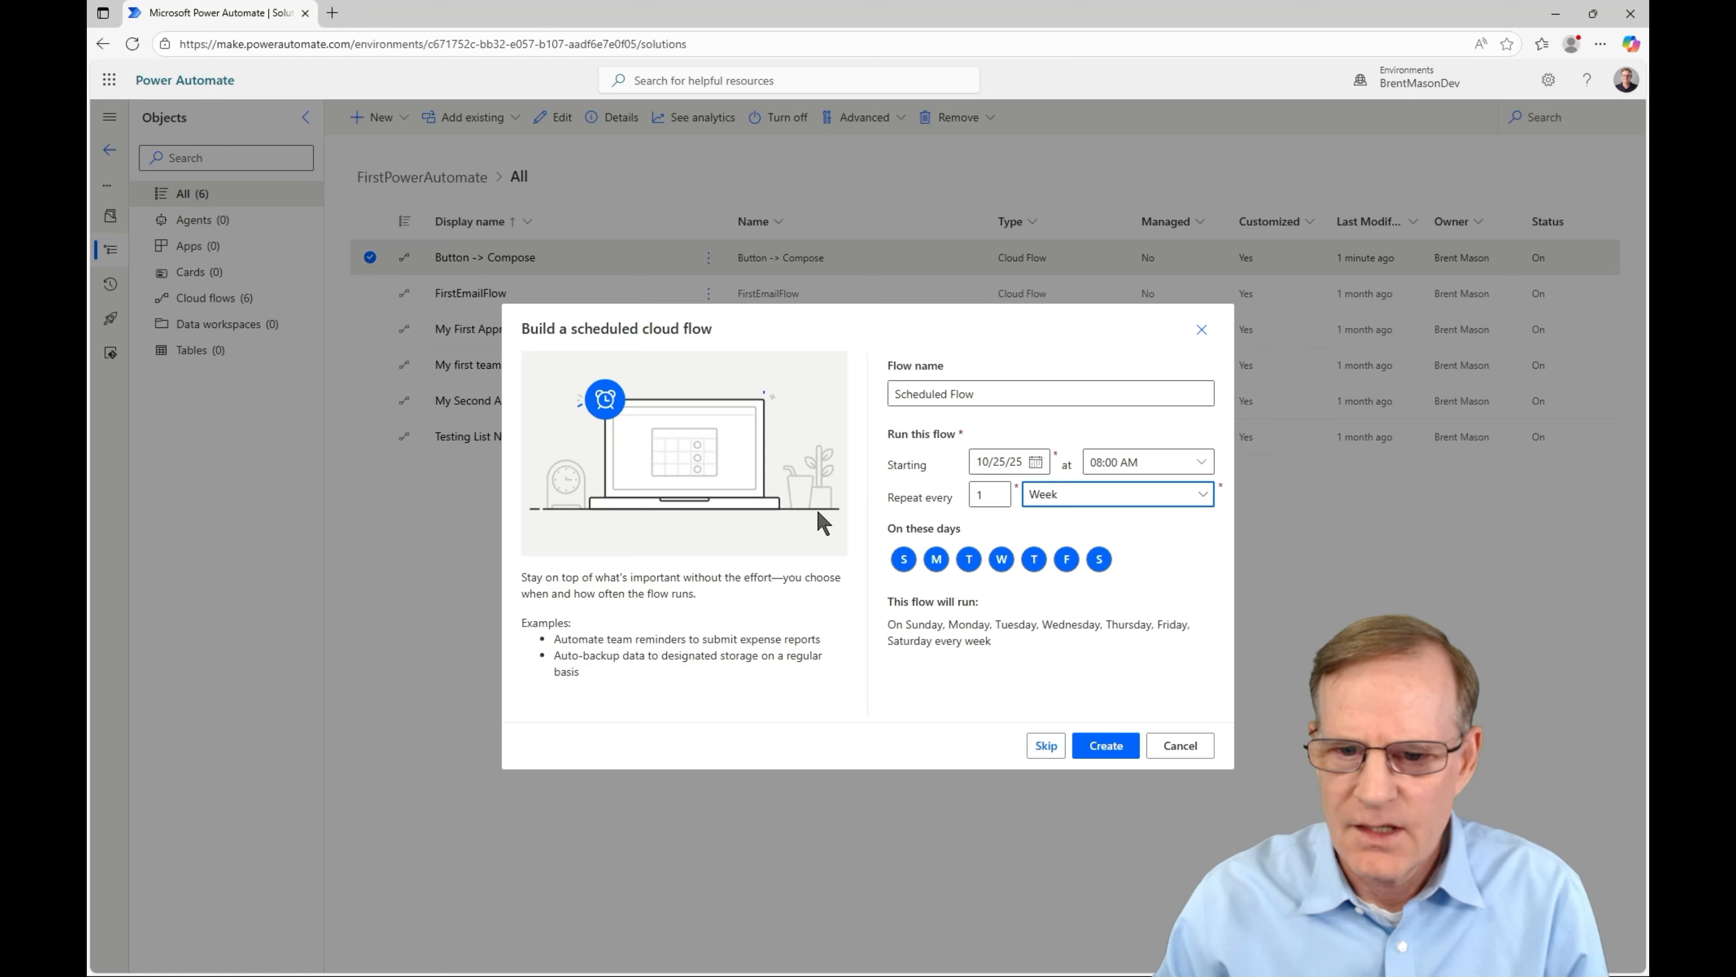
pyautogui.click(904, 559)
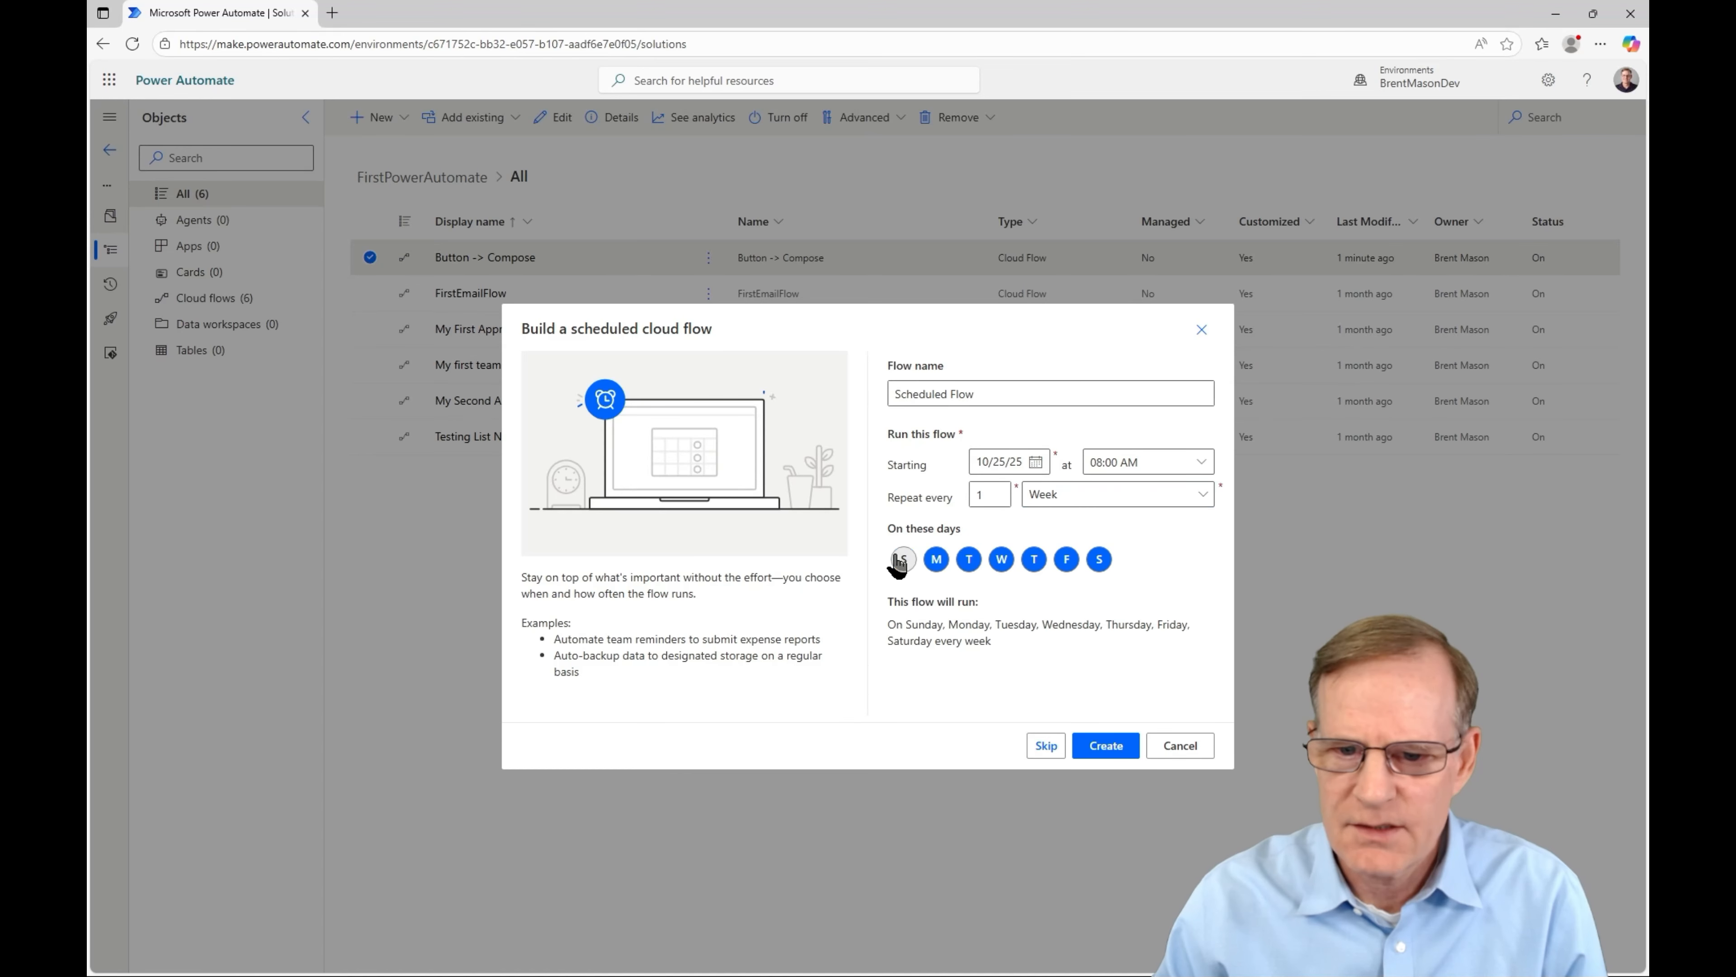
pyautogui.click(936, 559)
pyautogui.click(969, 559)
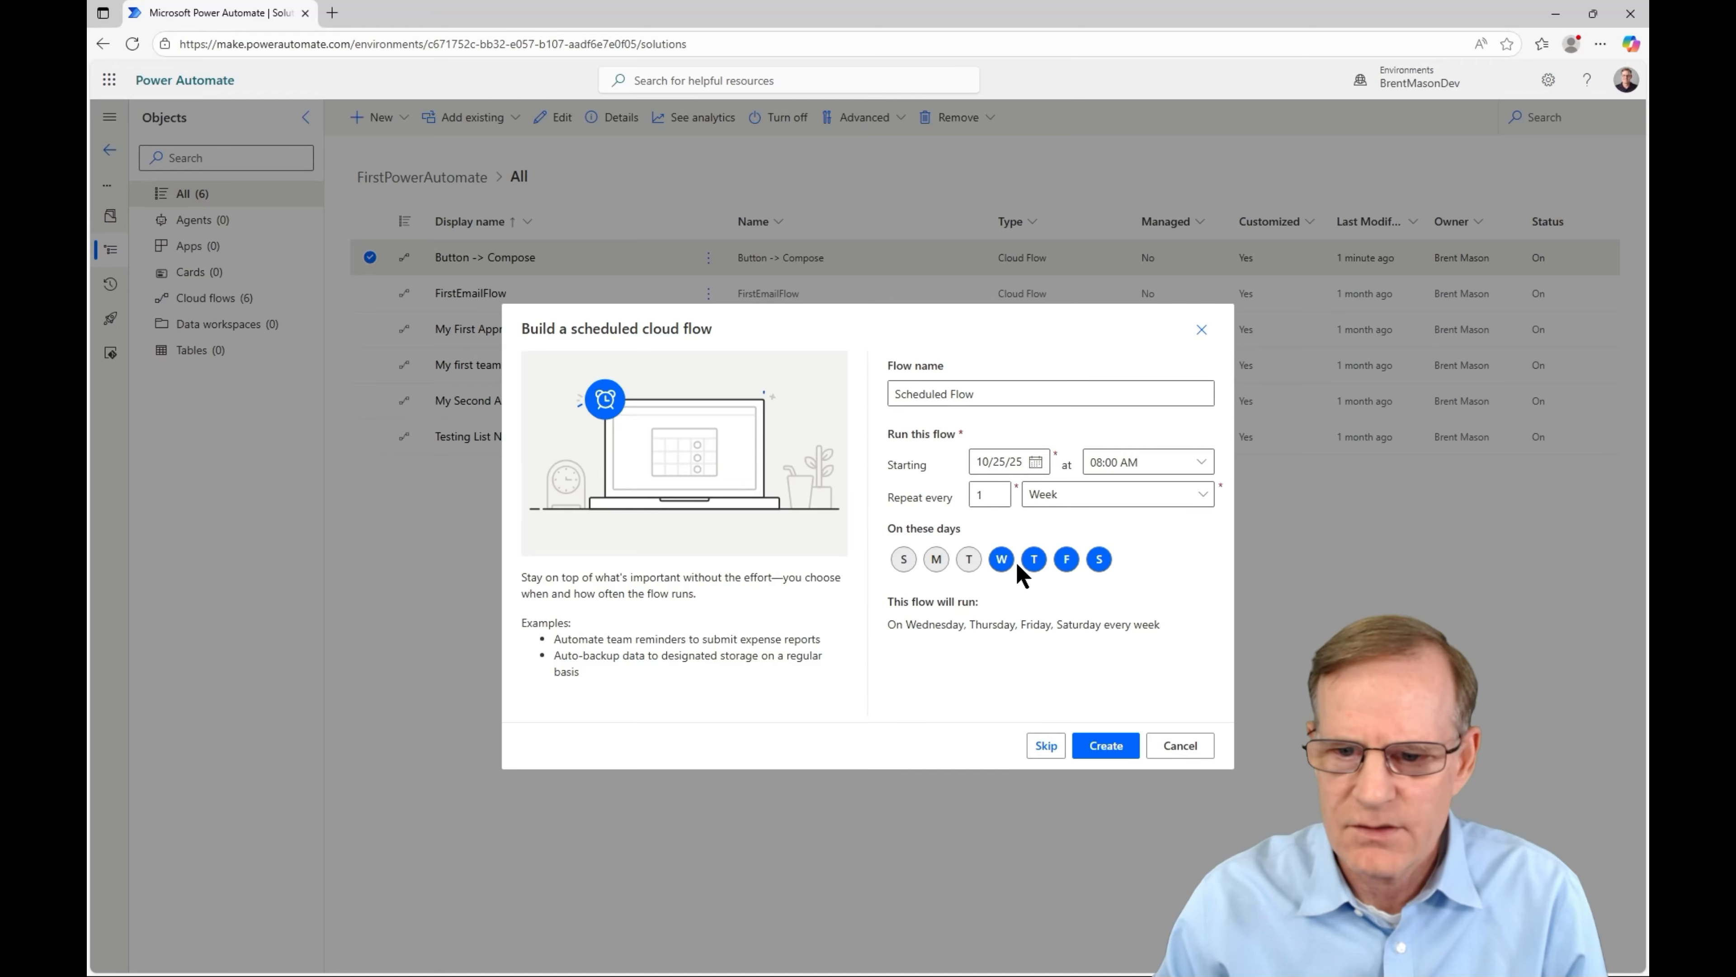
pyautogui.click(1002, 559)
pyautogui.click(1033, 559)
pyautogui.click(1066, 559)
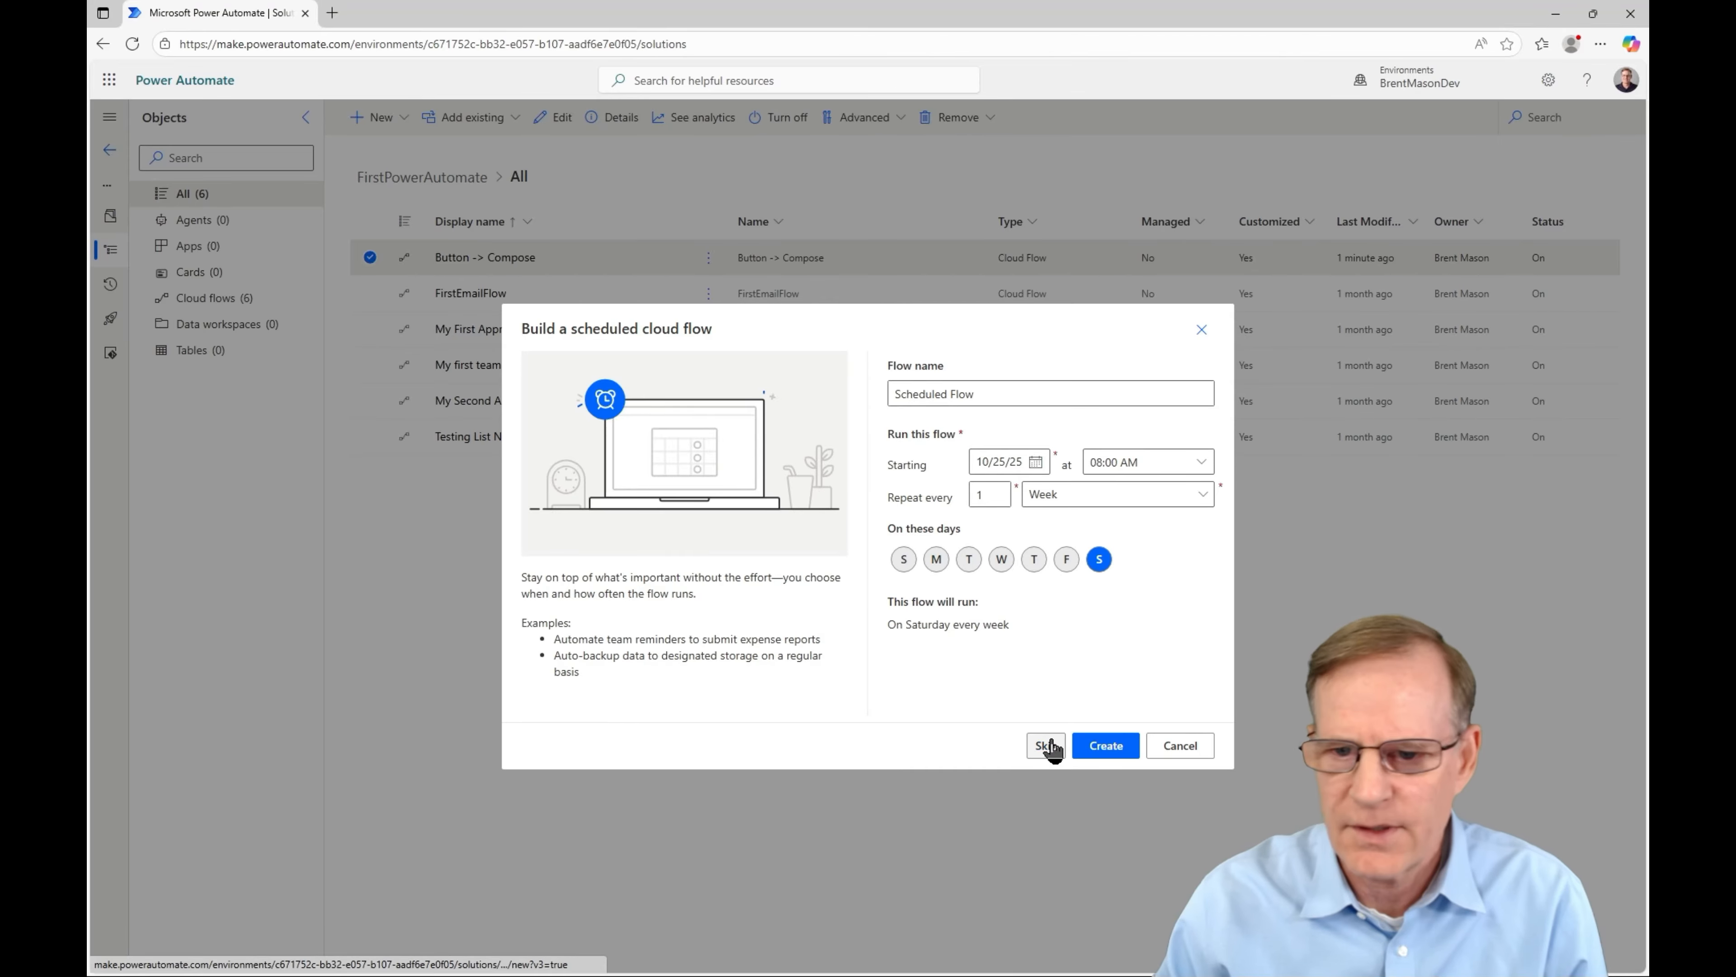
pyautogui.click(1107, 753)
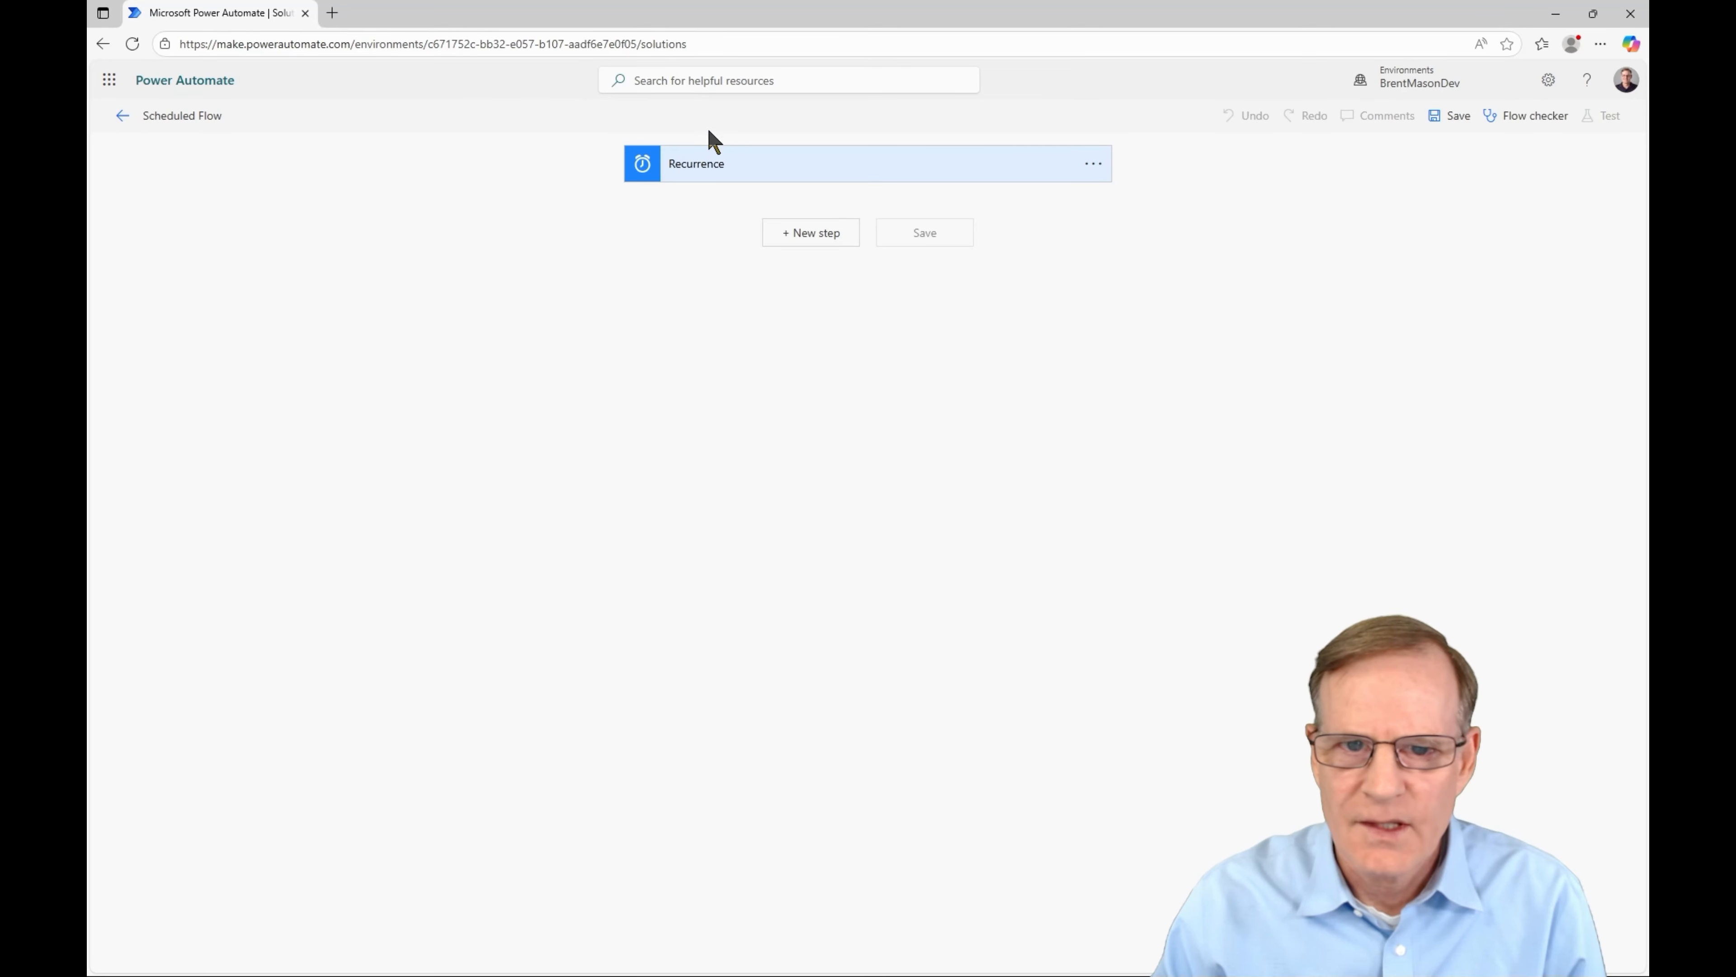
# - Add a Compose action reading 'Is it Saturday Yet?' after the Recurrence trigger
pyautogui.click(933, 175)
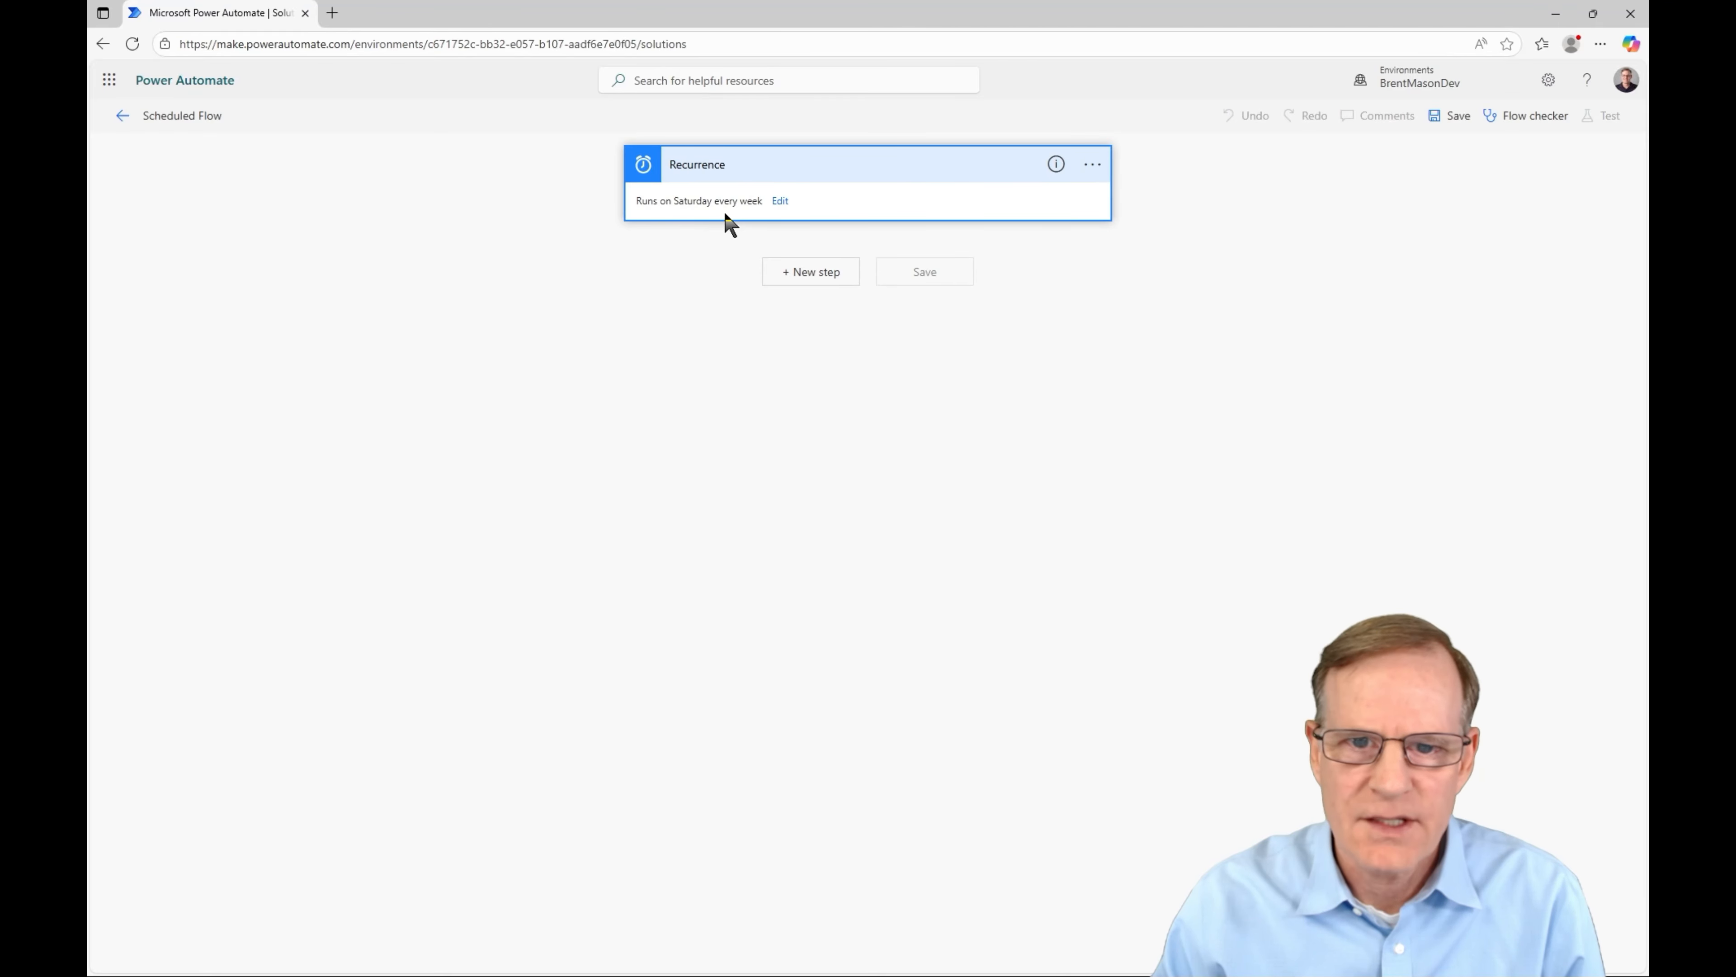
pyautogui.click(780, 201)
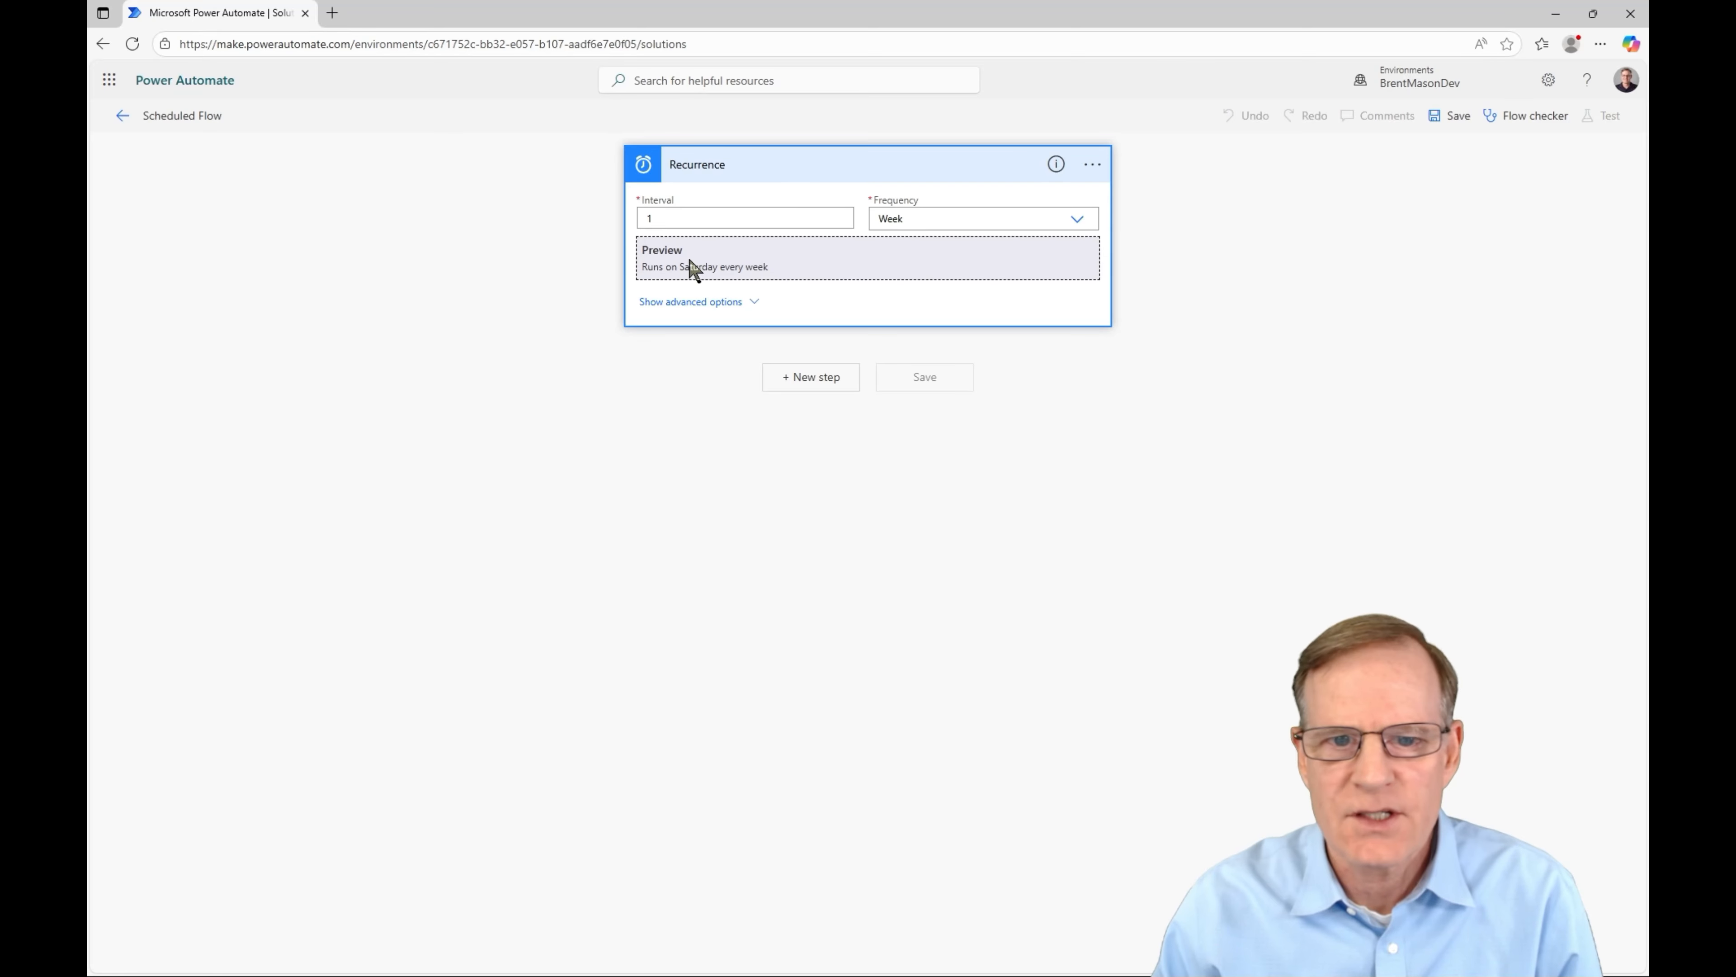
pyautogui.click(831, 381)
pyautogui.write('c')
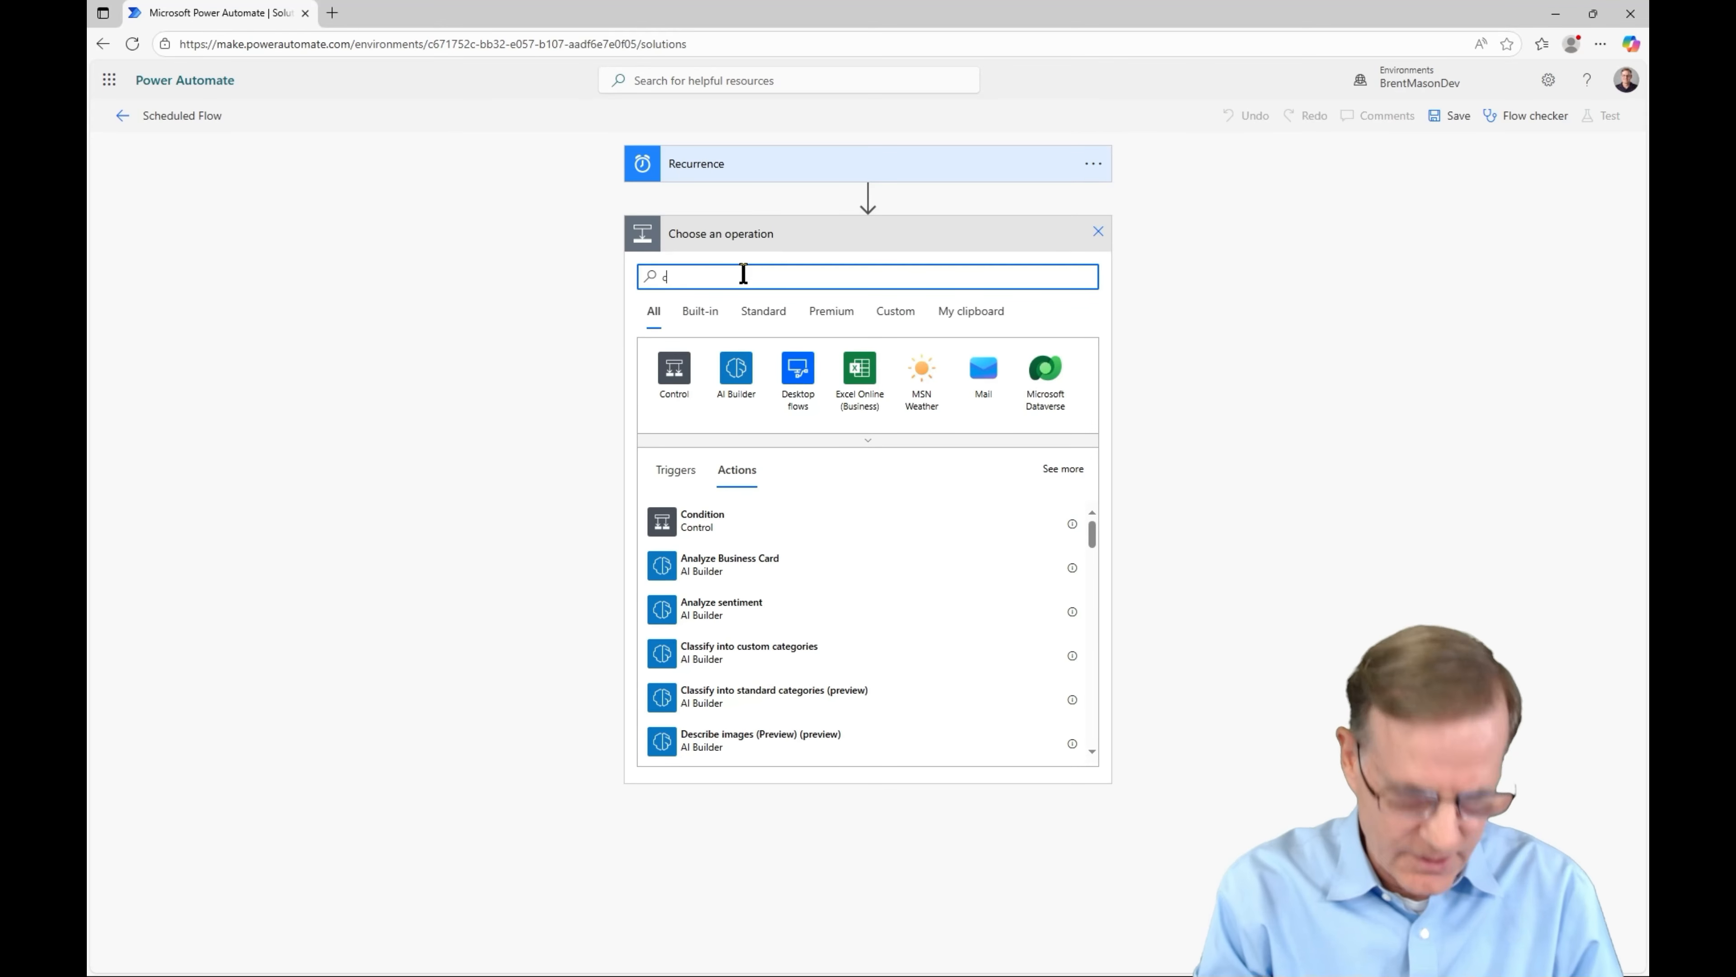
pyautogui.write('ompose')
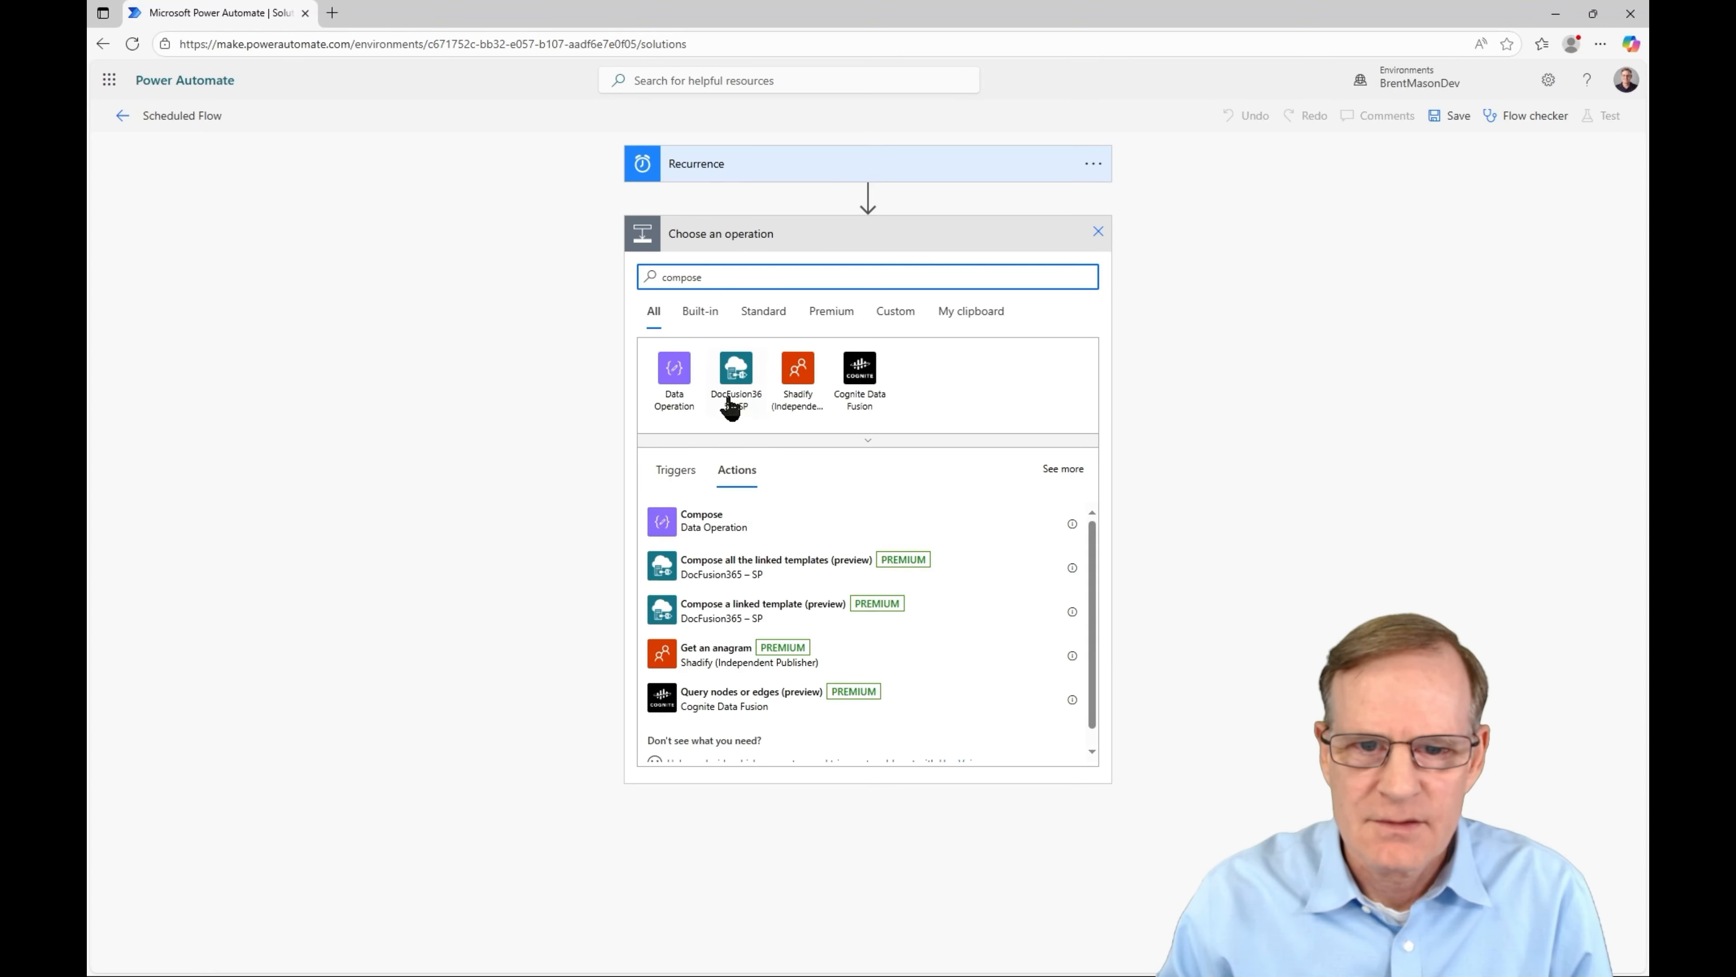
pyautogui.click(680, 520)
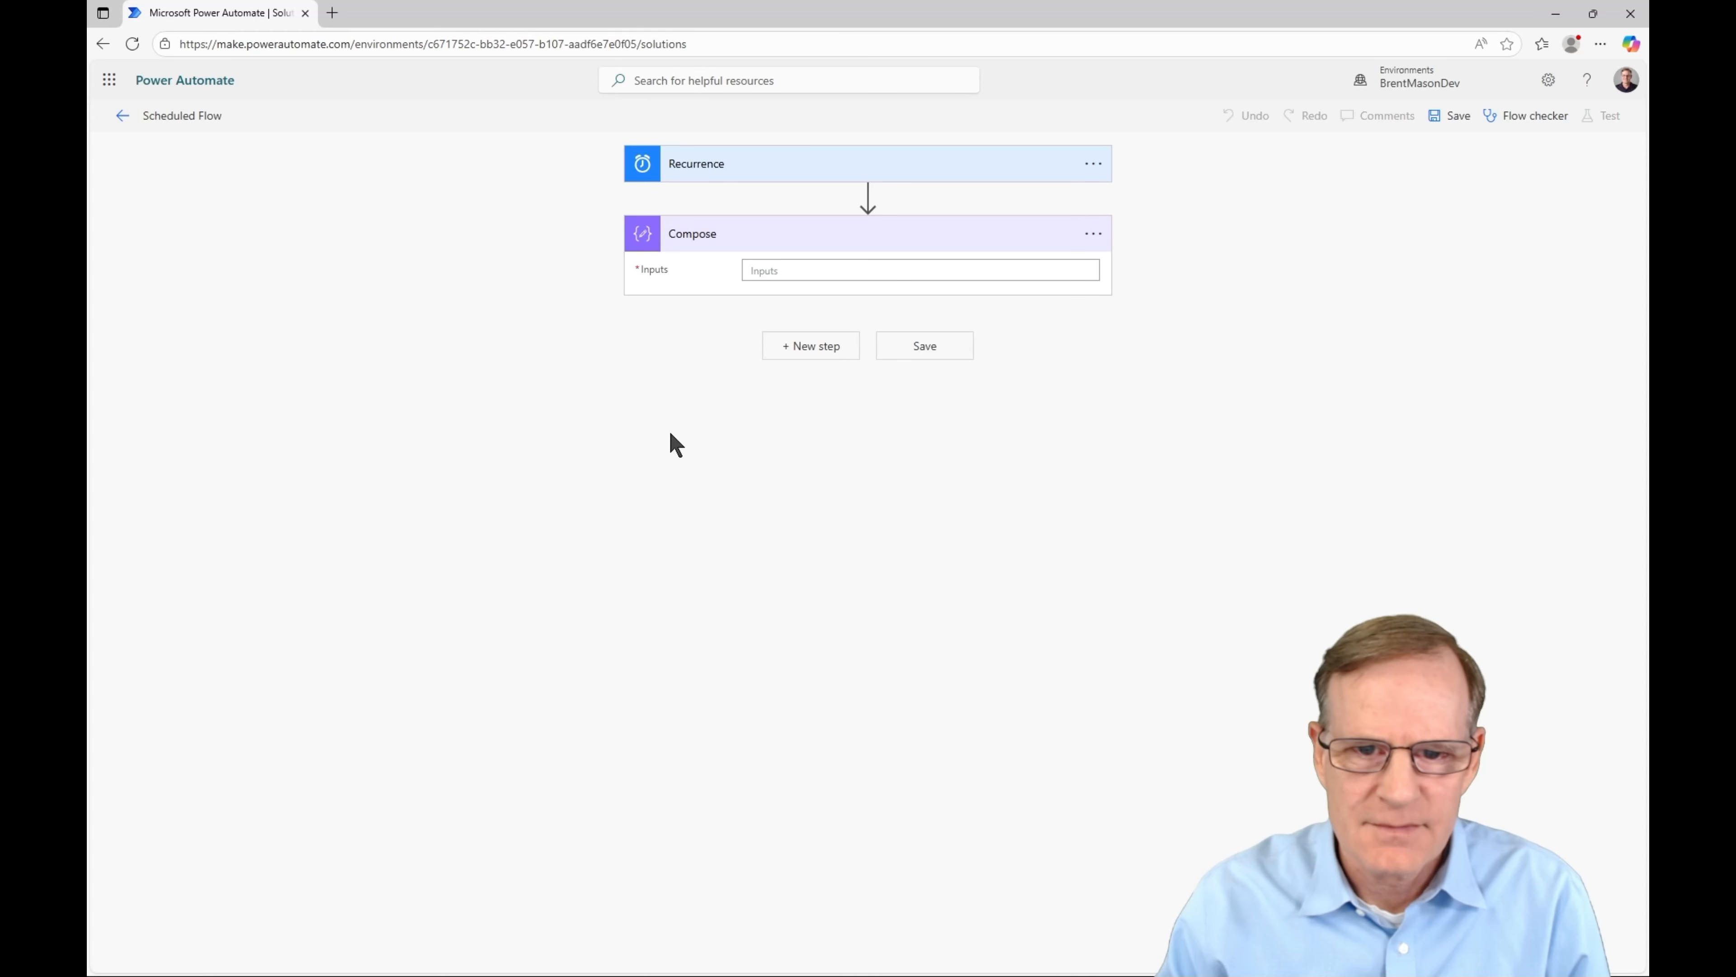
pyautogui.click(792, 272)
pyautogui.write('Is ')
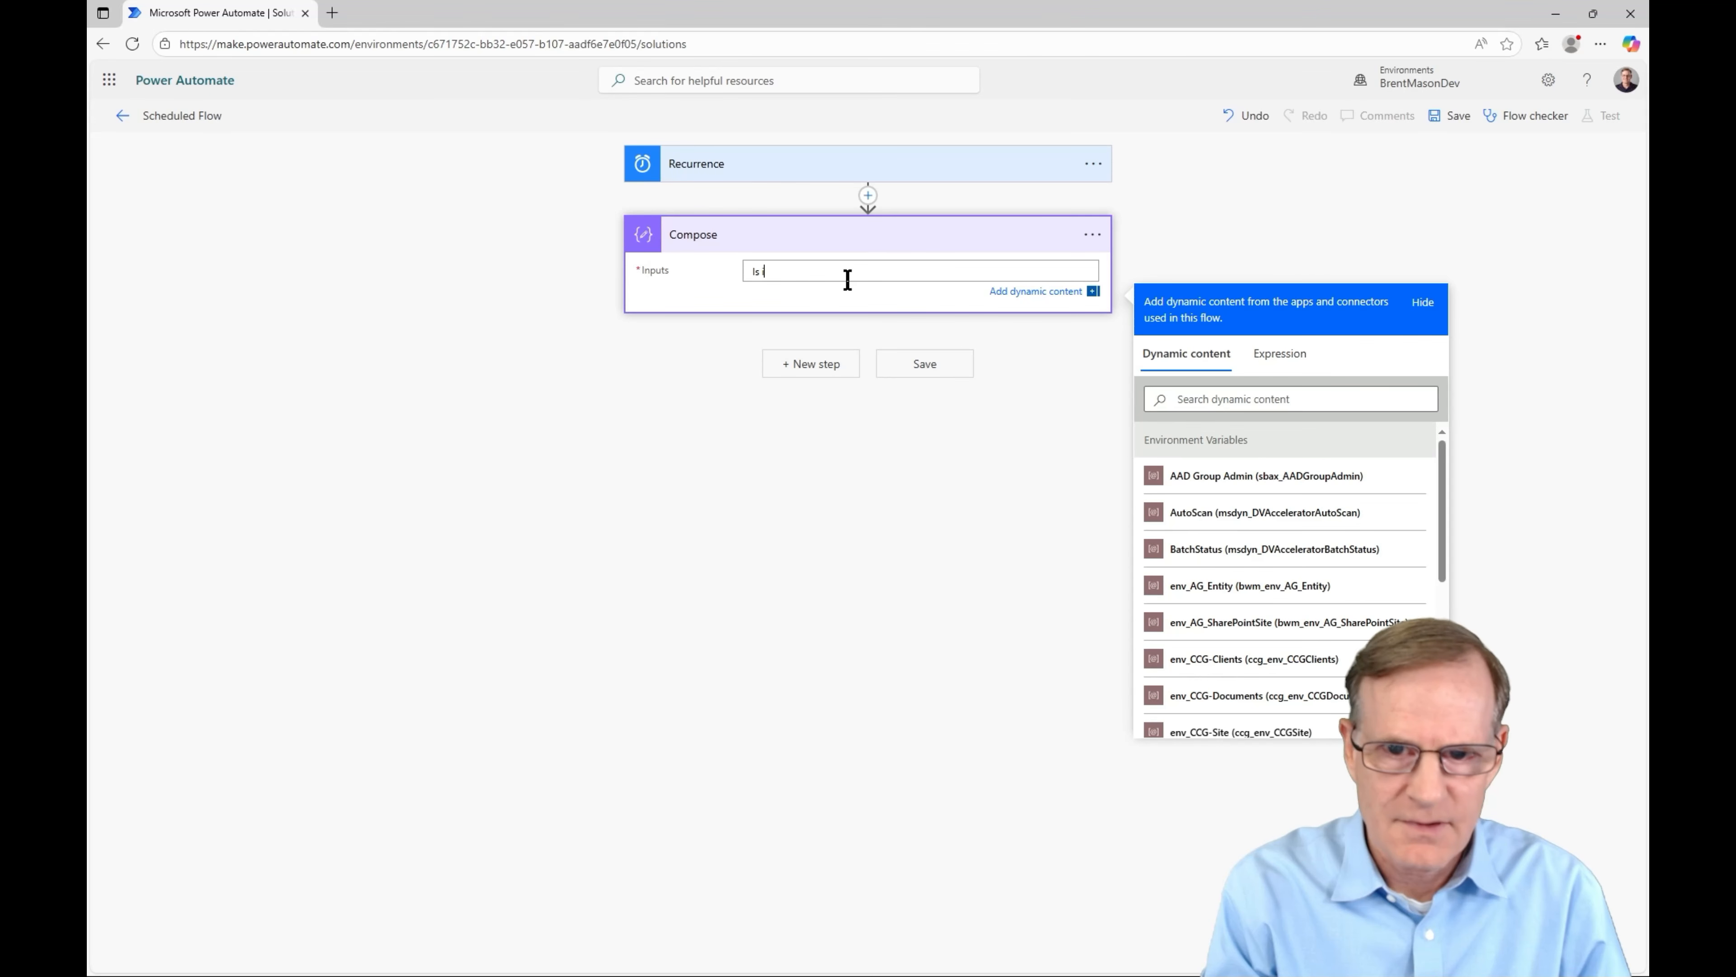
pyautogui.write('it Satu')
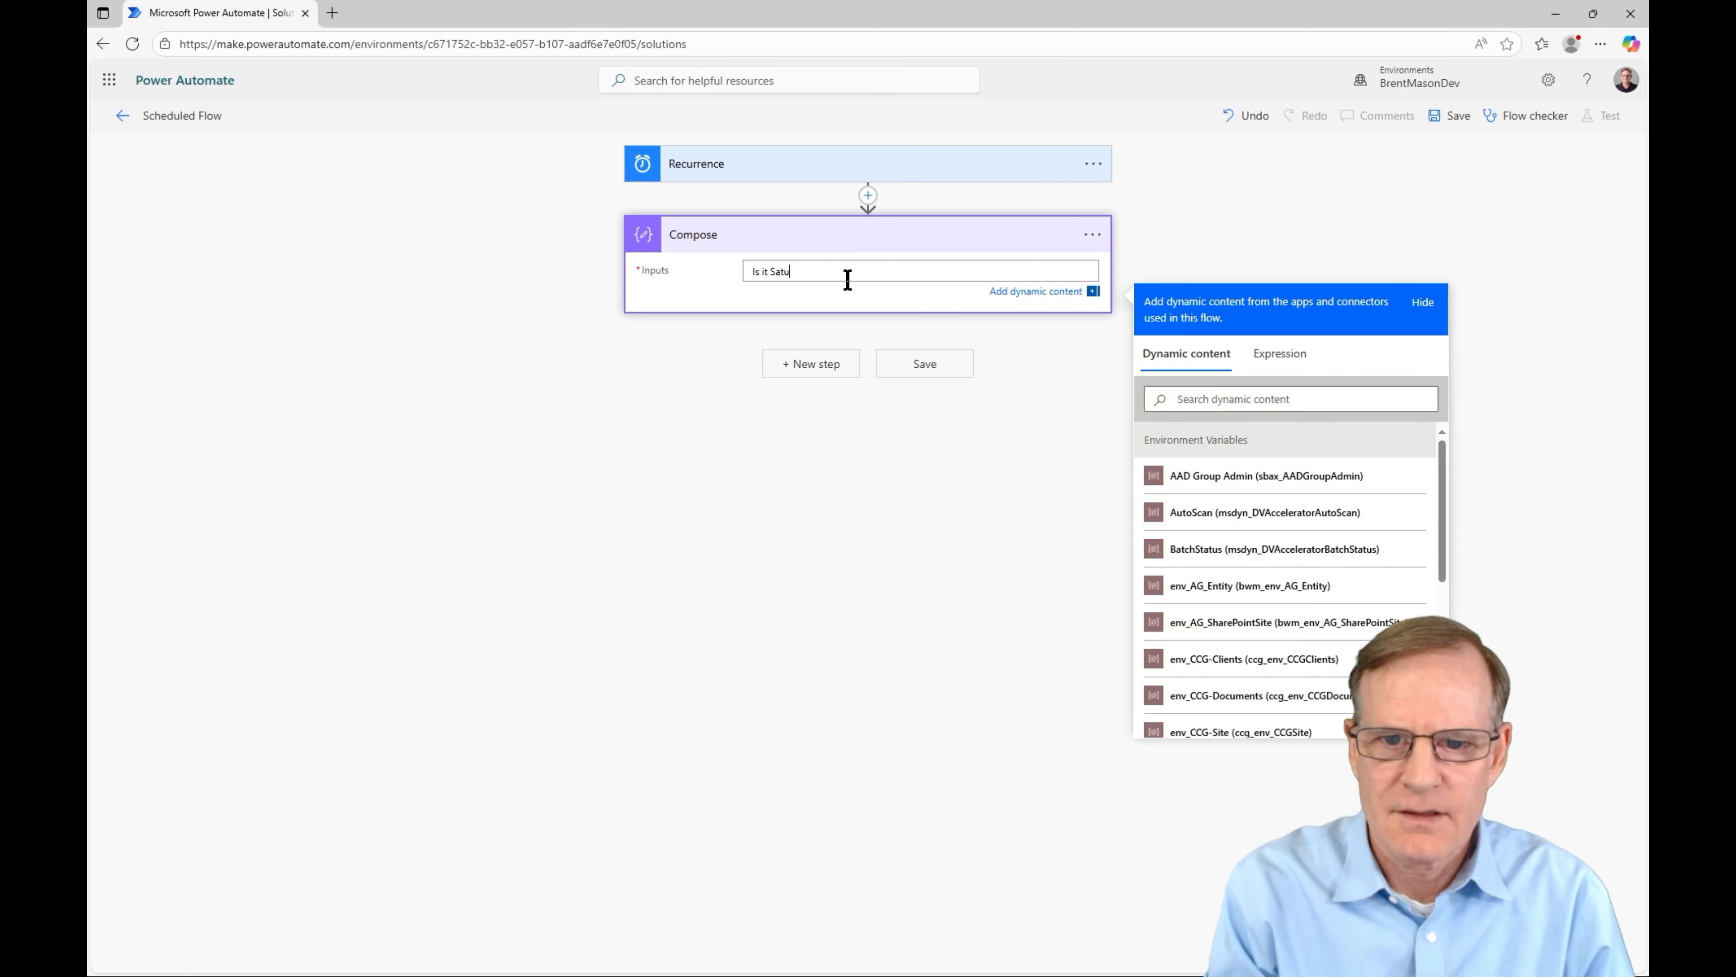
pyautogui.write('rday Yet?')
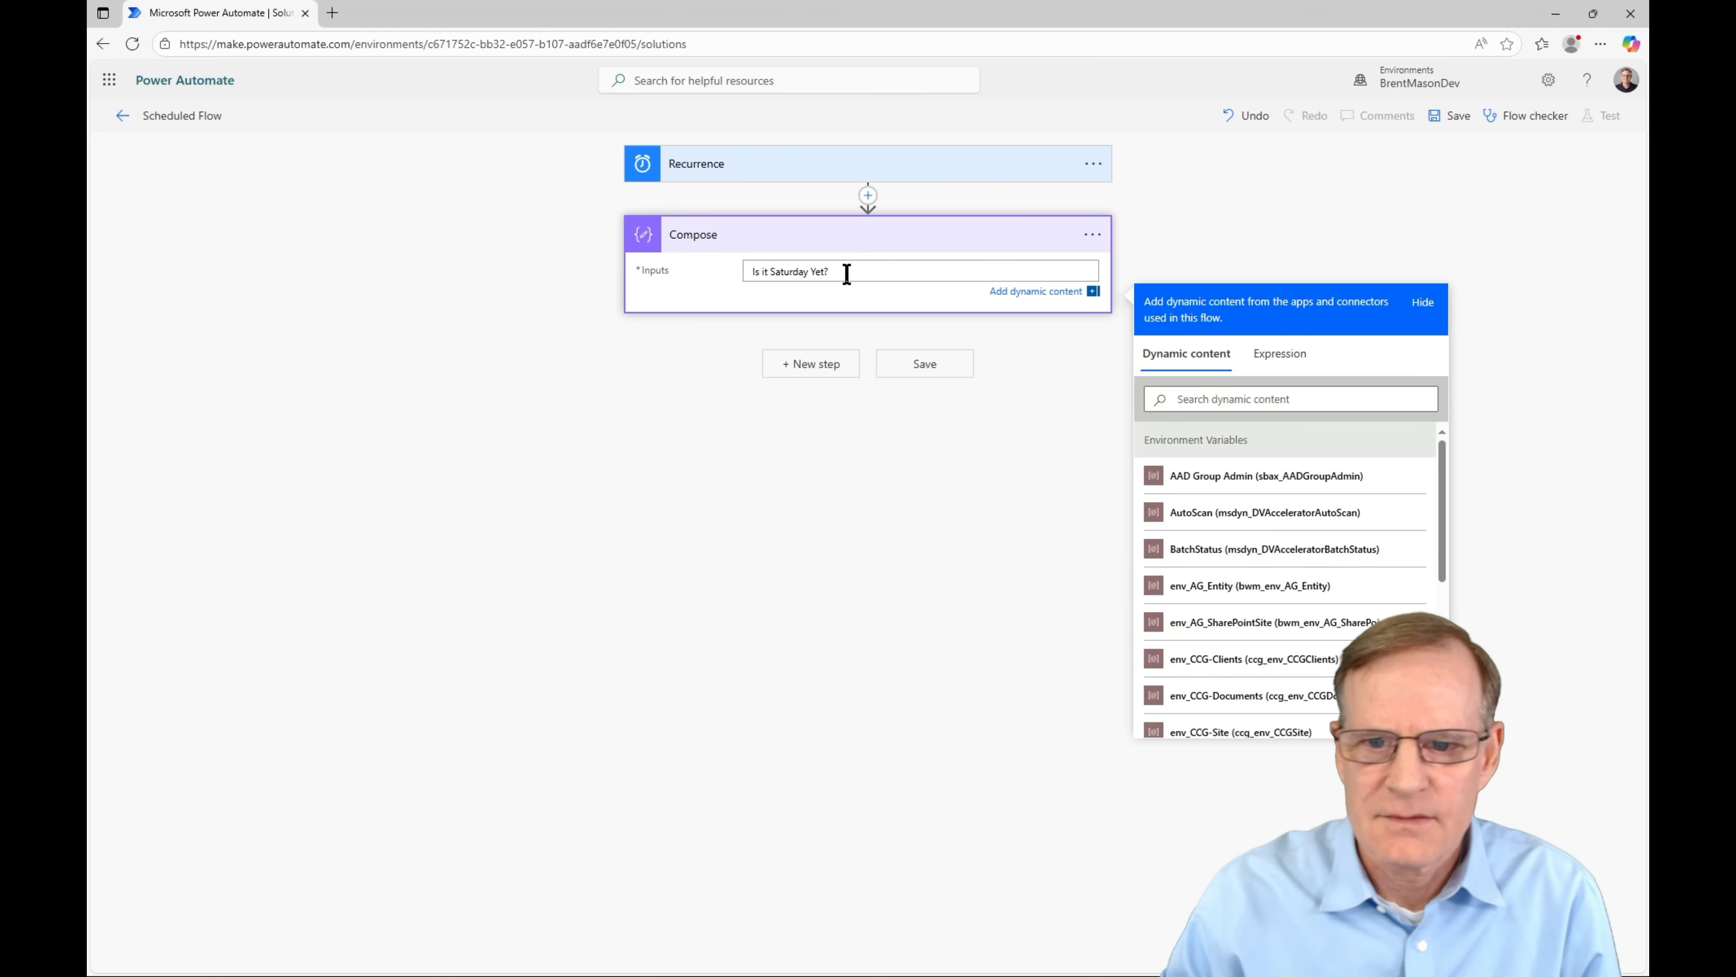
# - Save Scheduled Flow and select it in the solution's object list beside Button -> Compose
pyautogui.click(923, 365)
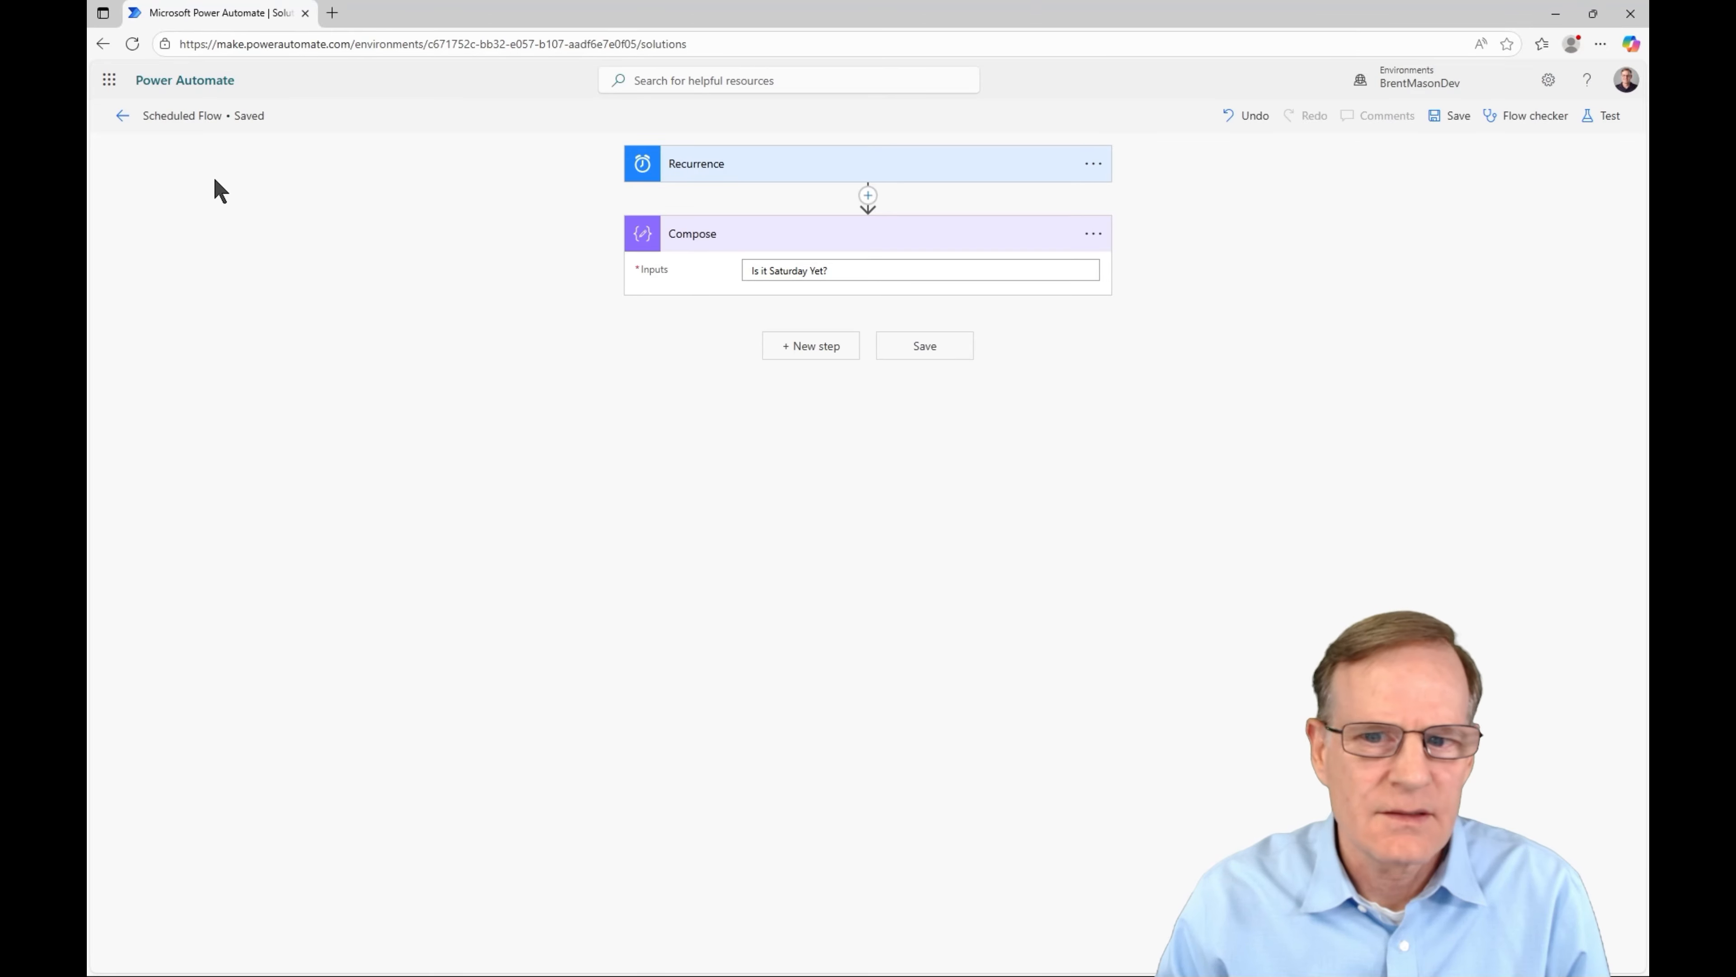
pyautogui.click(121, 117)
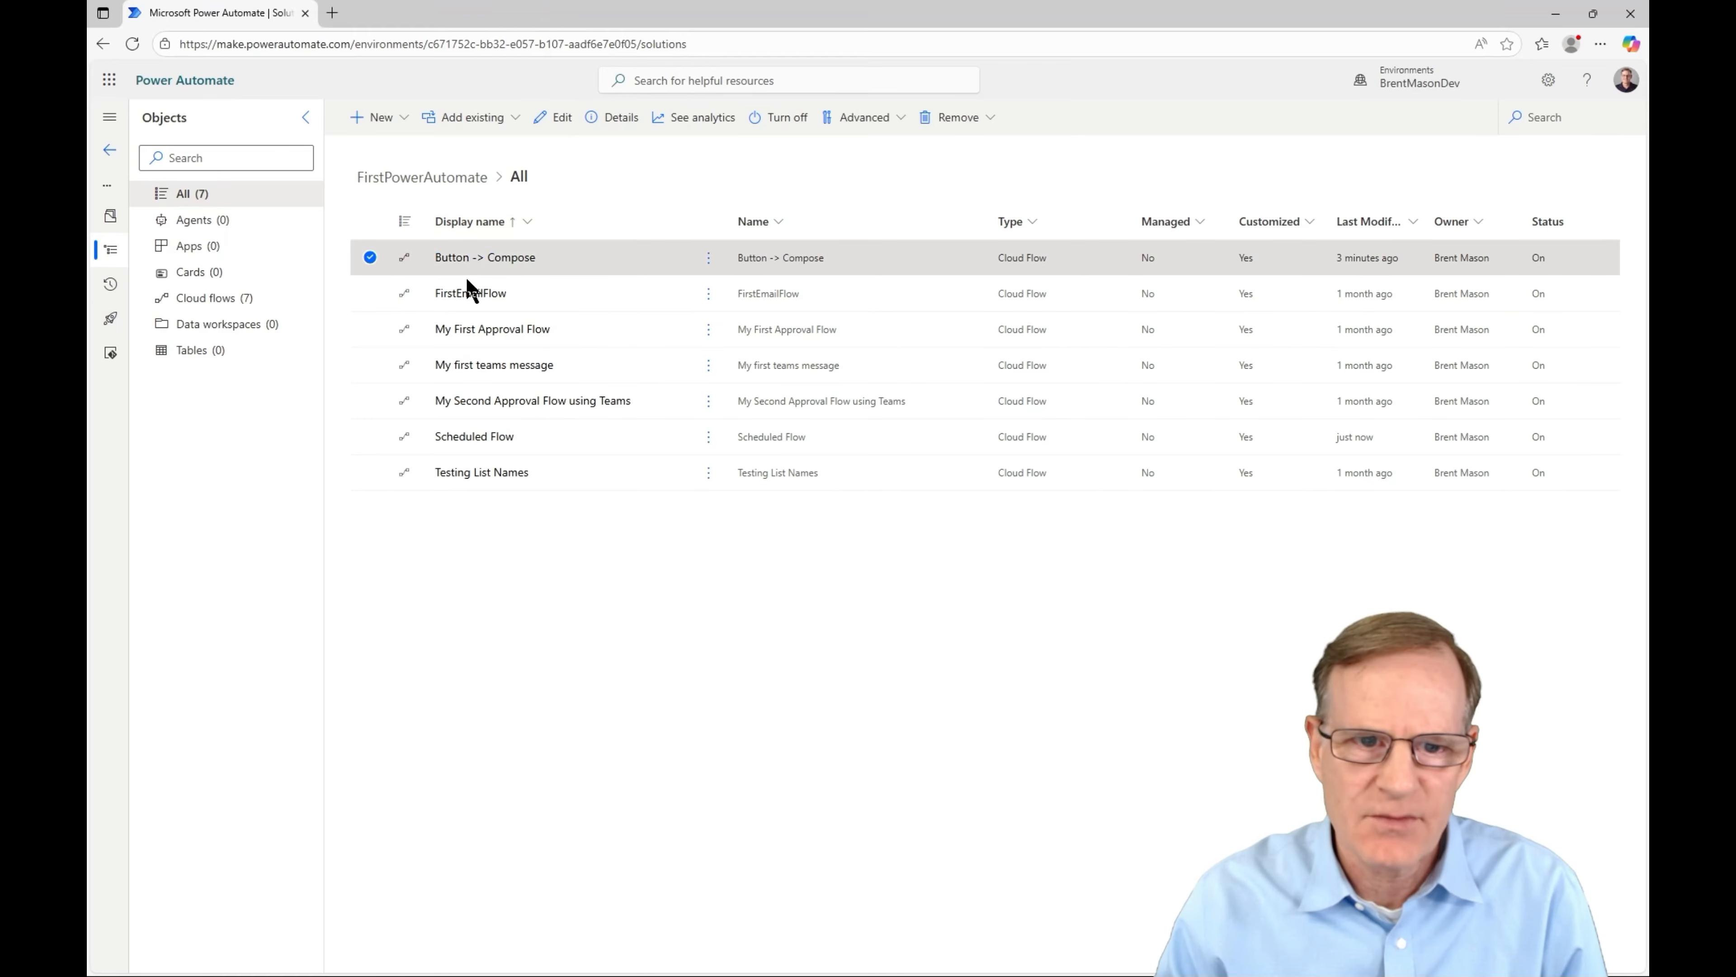
pyautogui.click(369, 438)
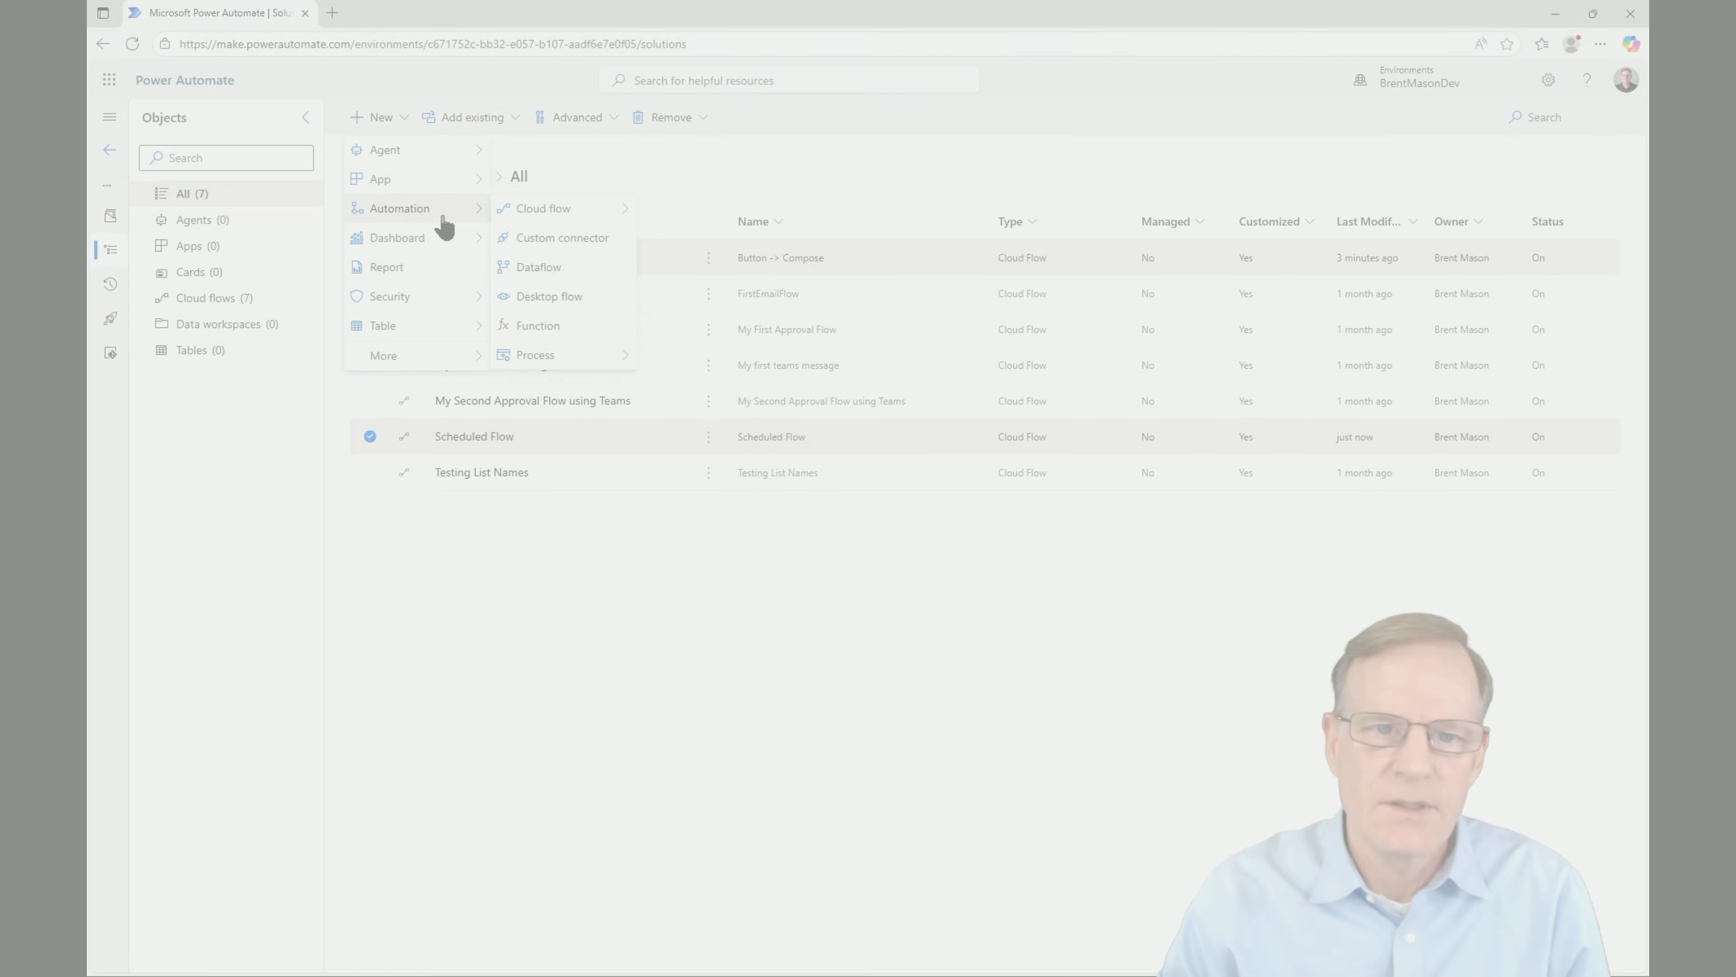
# - Create an automated cloud flow using the When a new email arrives (V3) trigger
pyautogui.moveTo(574, 211)
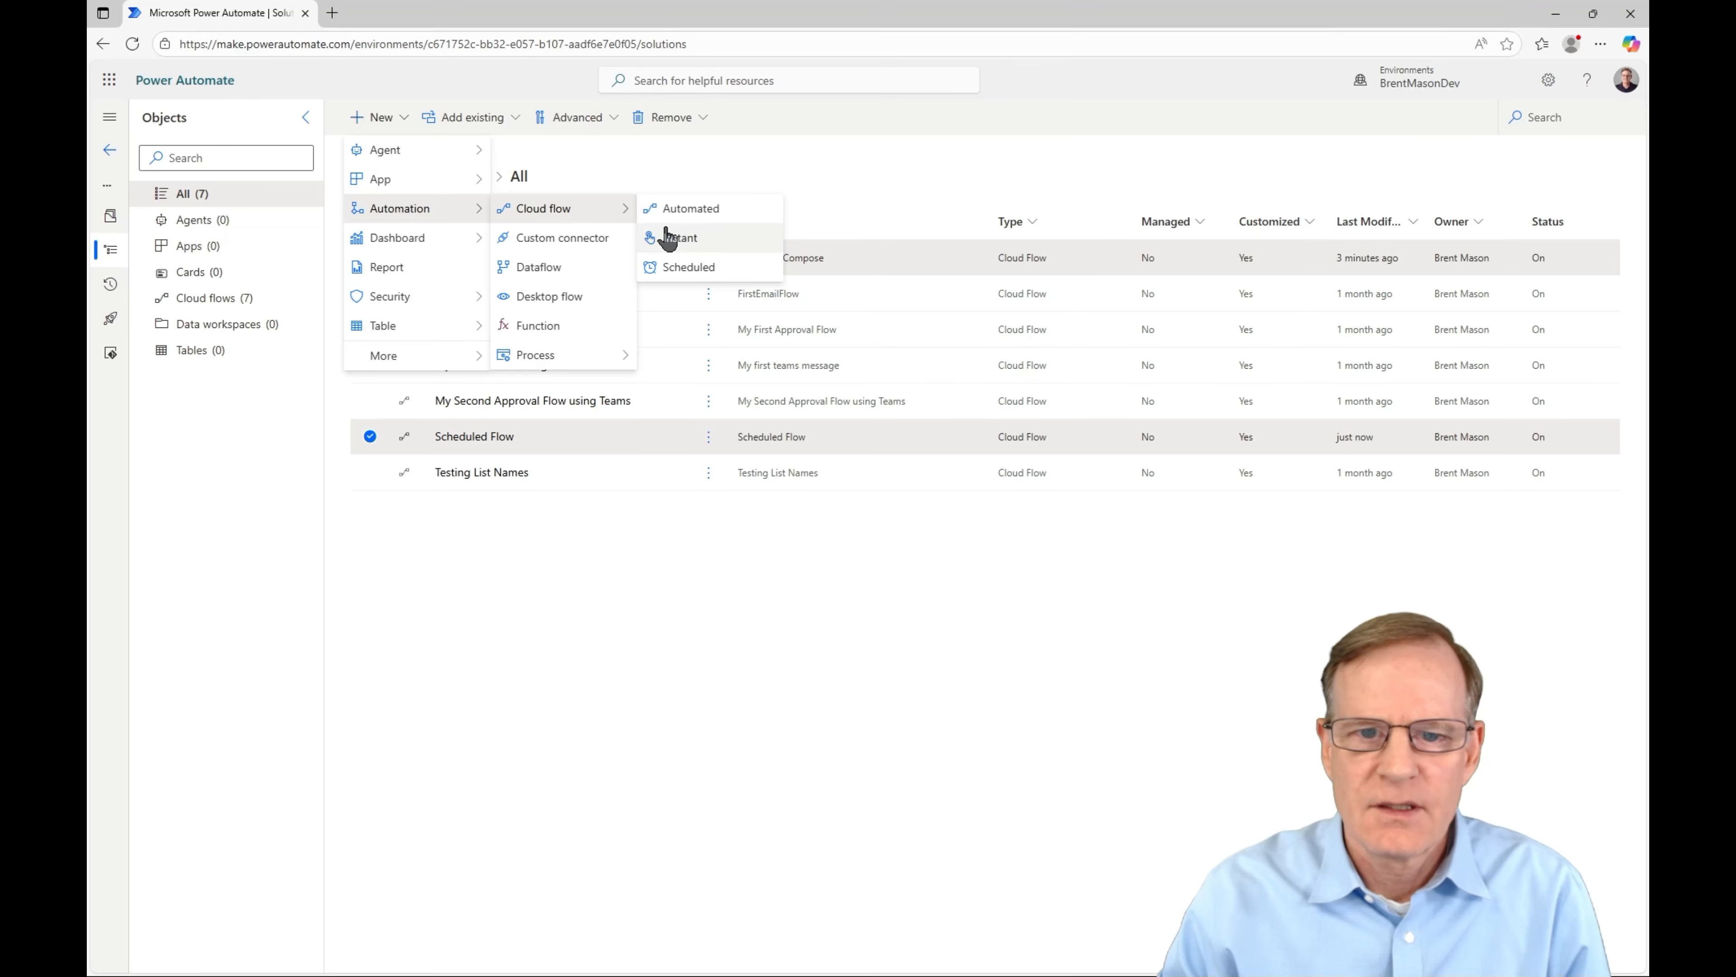
pyautogui.click(693, 210)
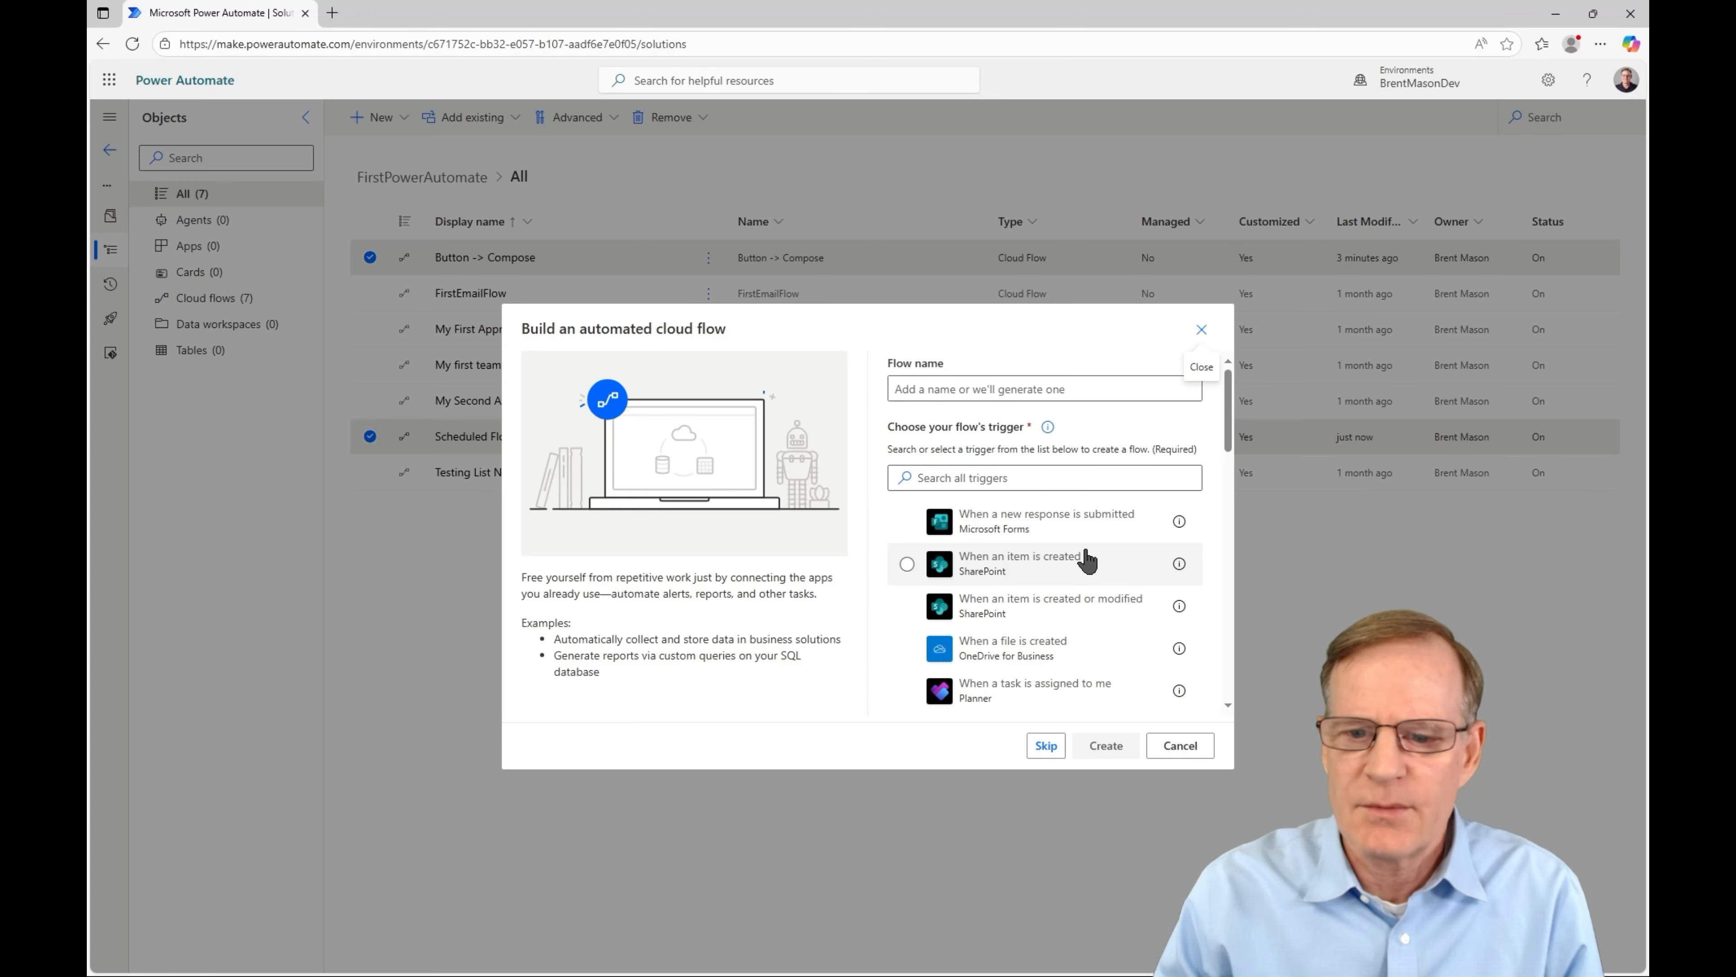
pyautogui.moveTo(1228, 438); pyautogui.dragTo(1209, 638)
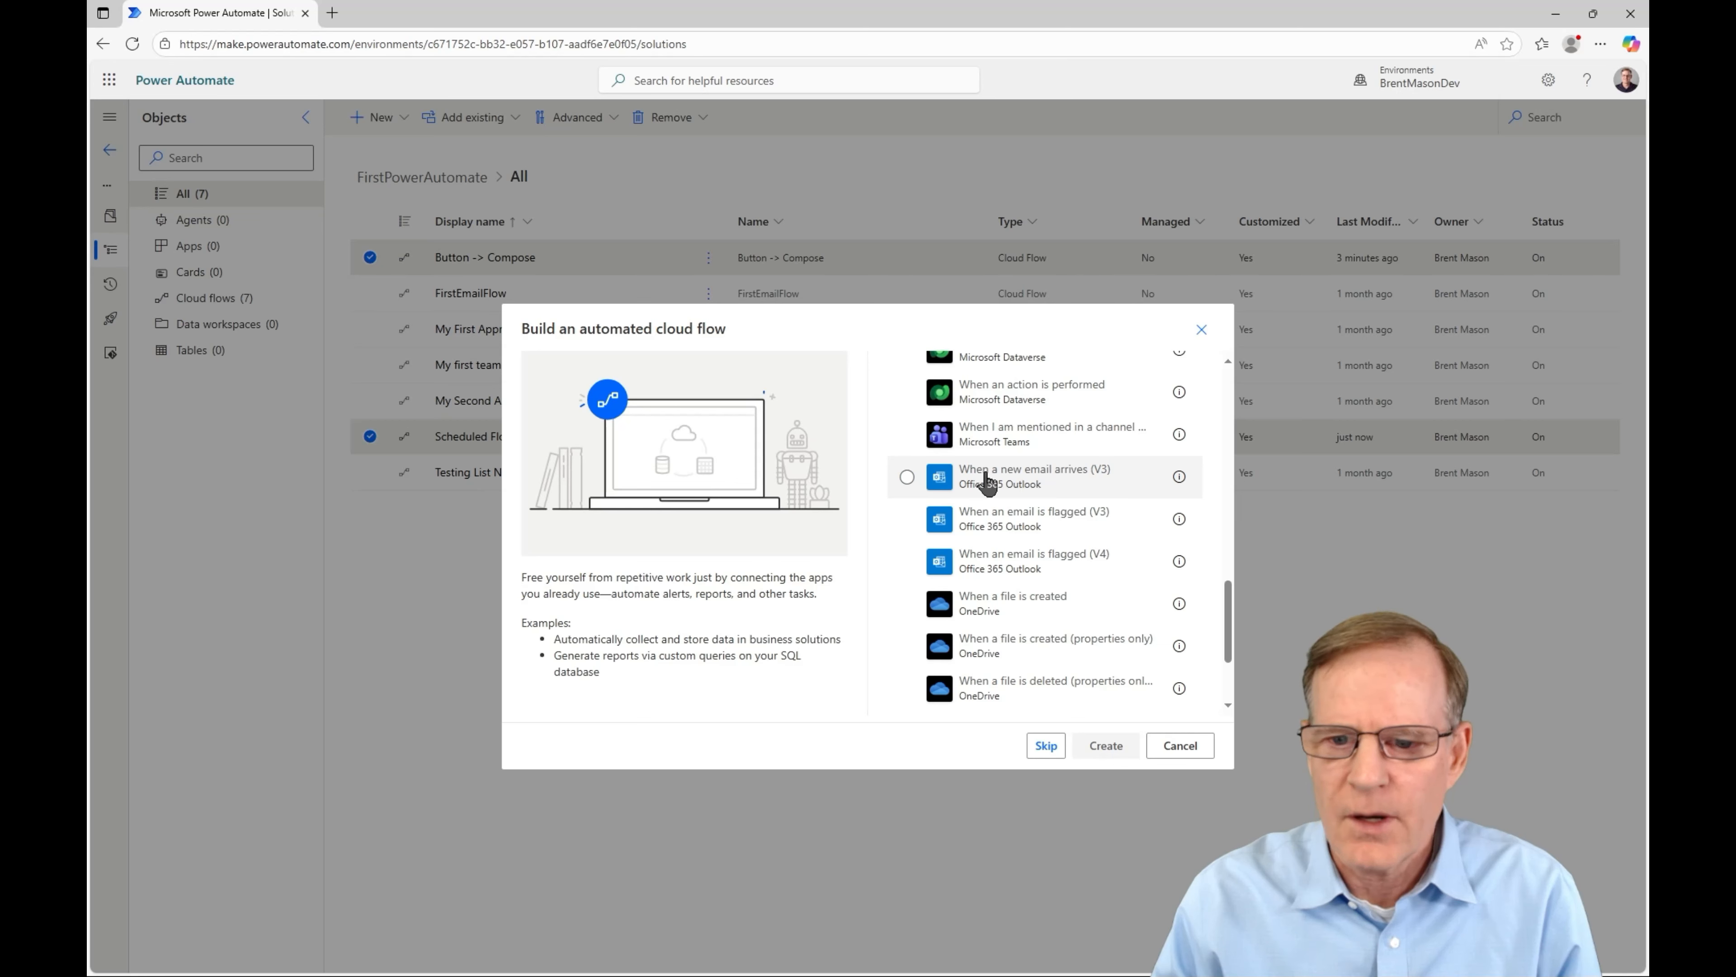
pyautogui.click(974, 485)
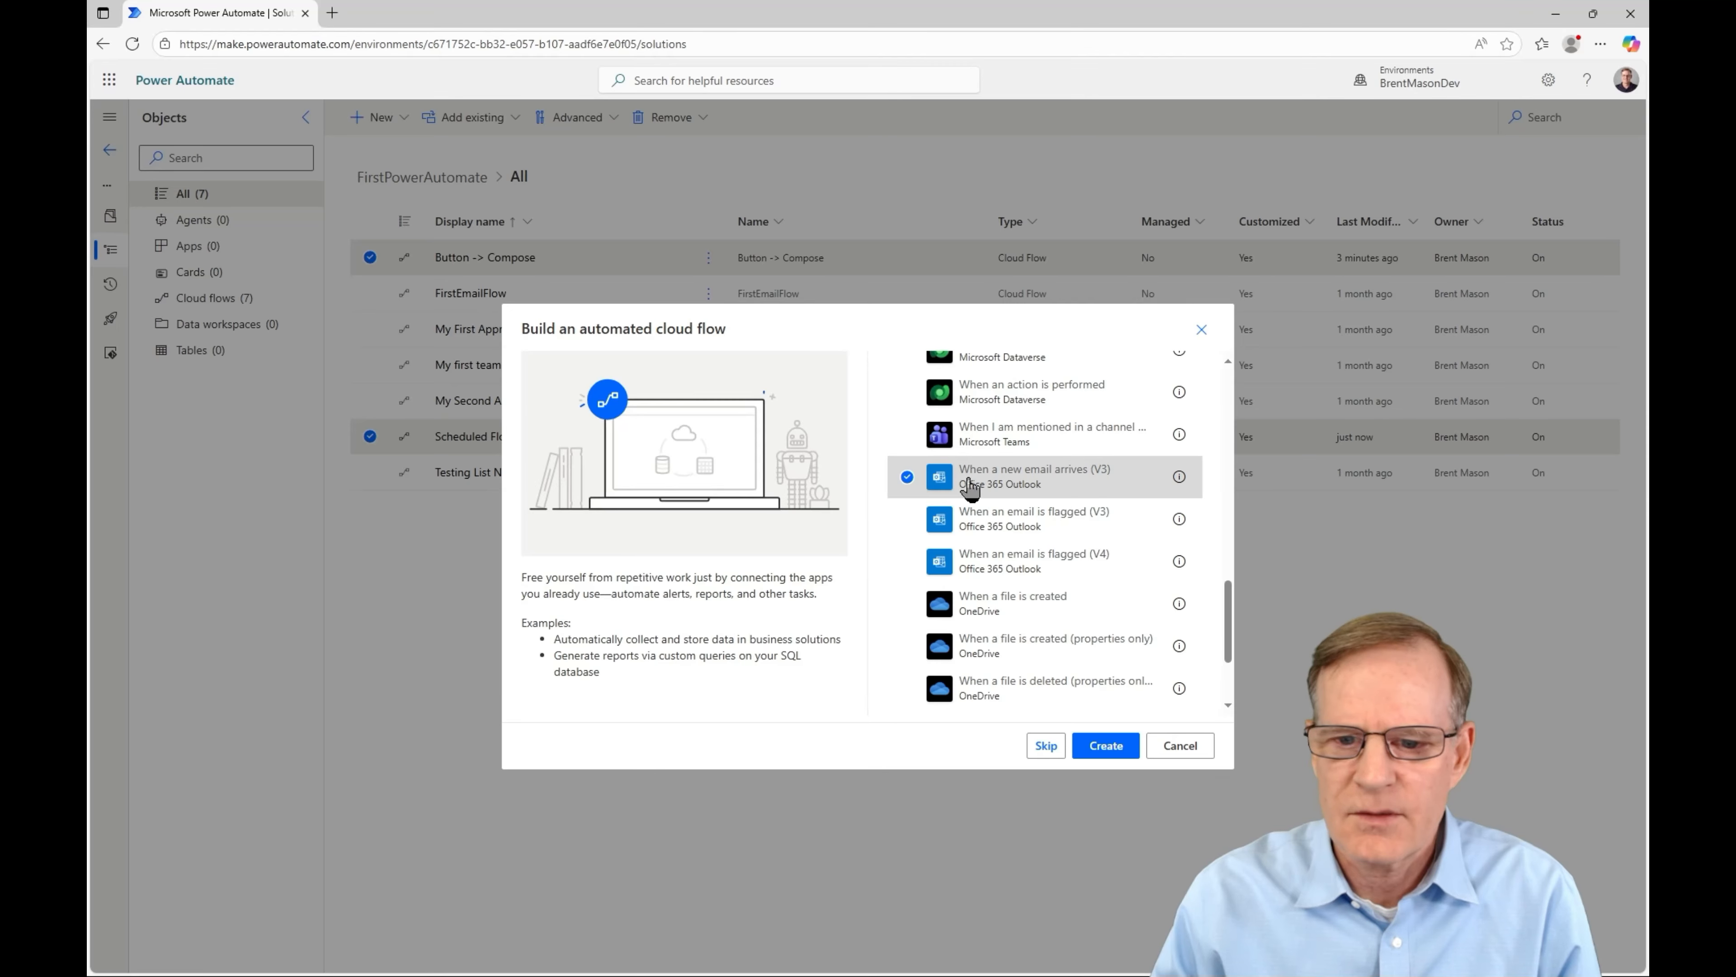
pyautogui.click(1106, 746)
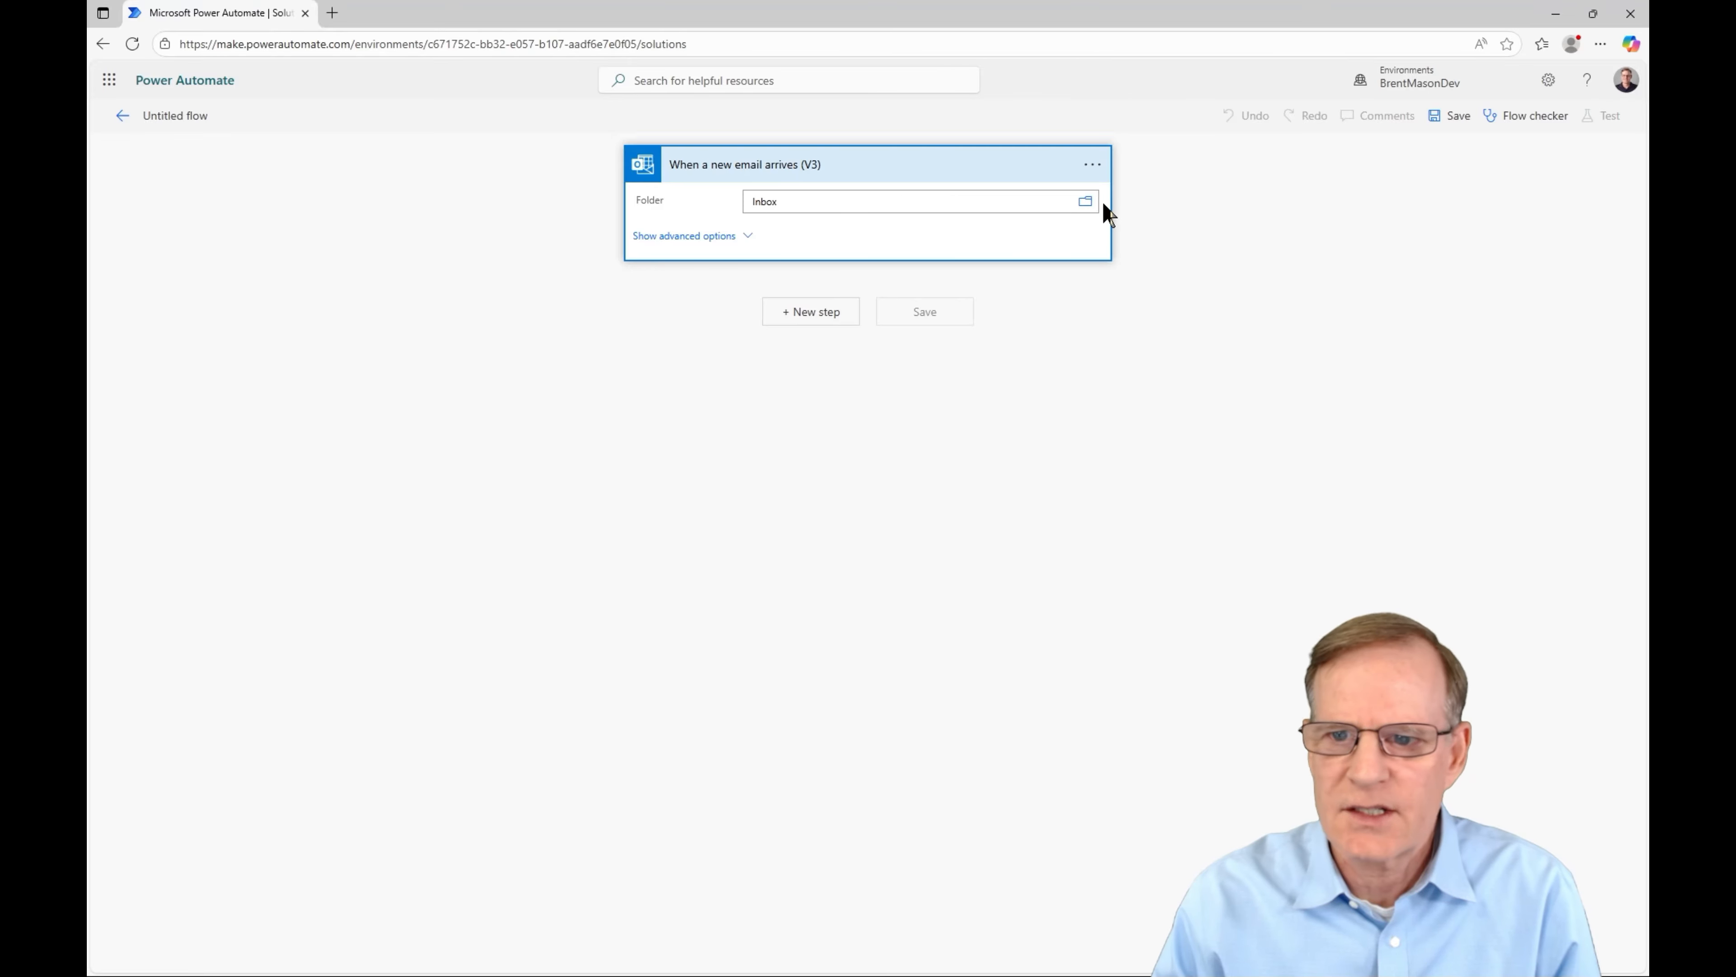
# - Show the trigger's advanced options and add the Teams 'Post message in a chat or channel' action
pyautogui.click(660, 235)
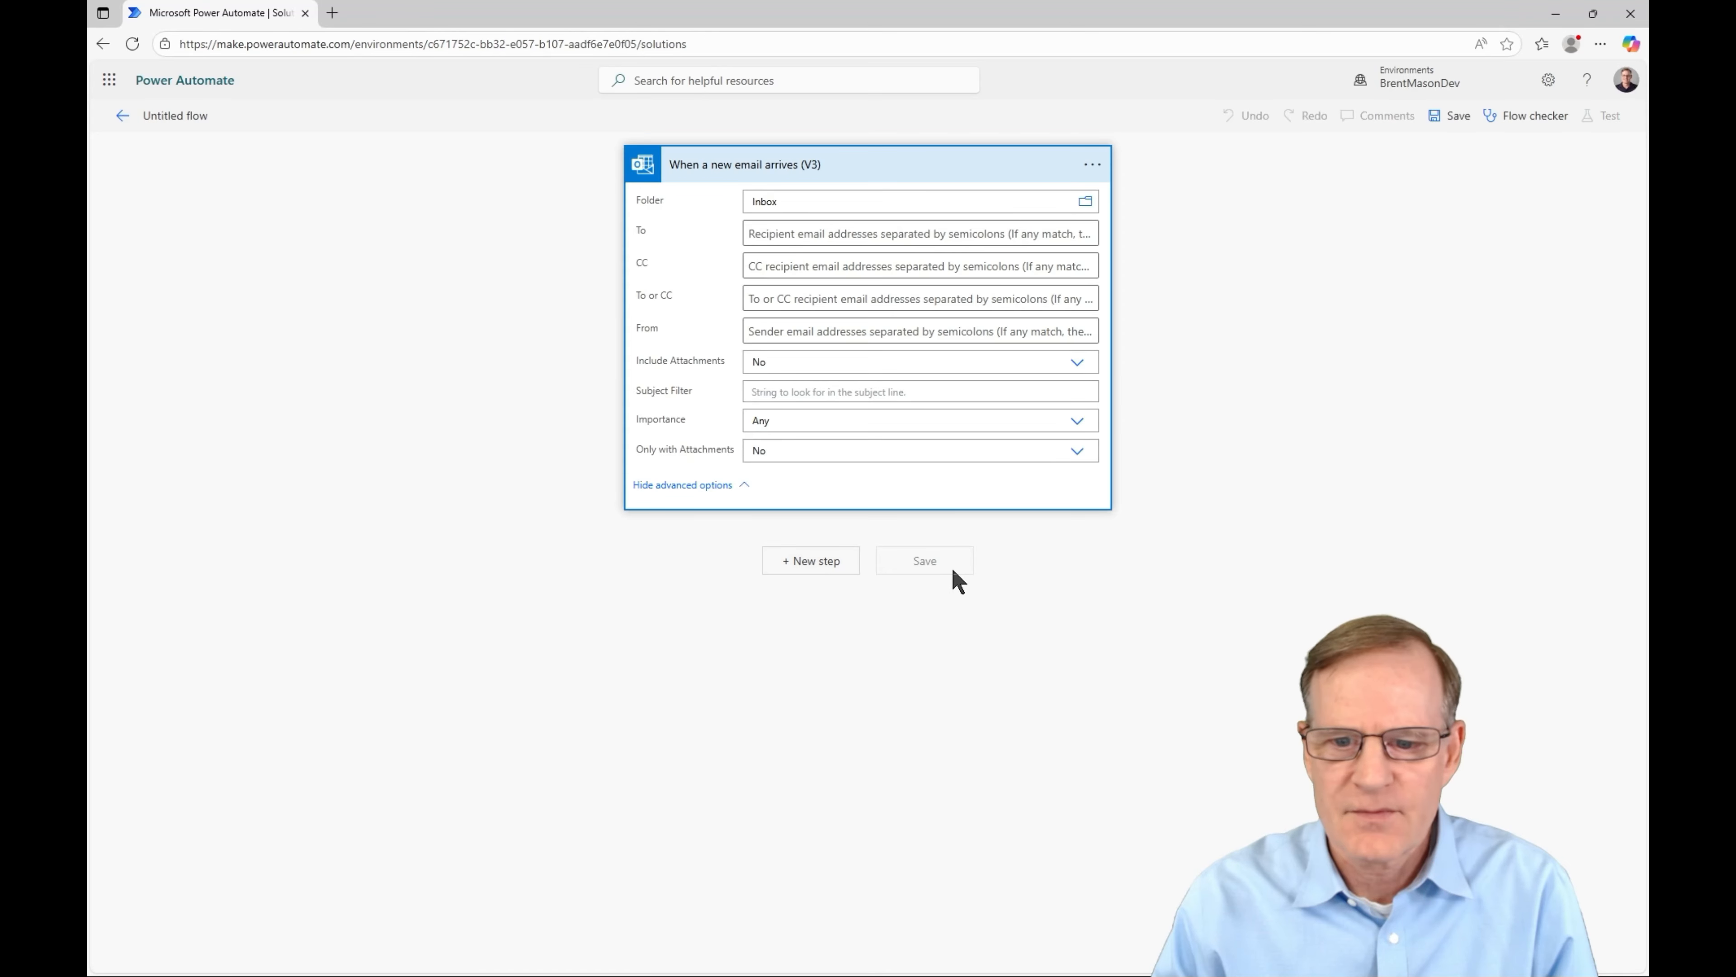
pyautogui.click(806, 571)
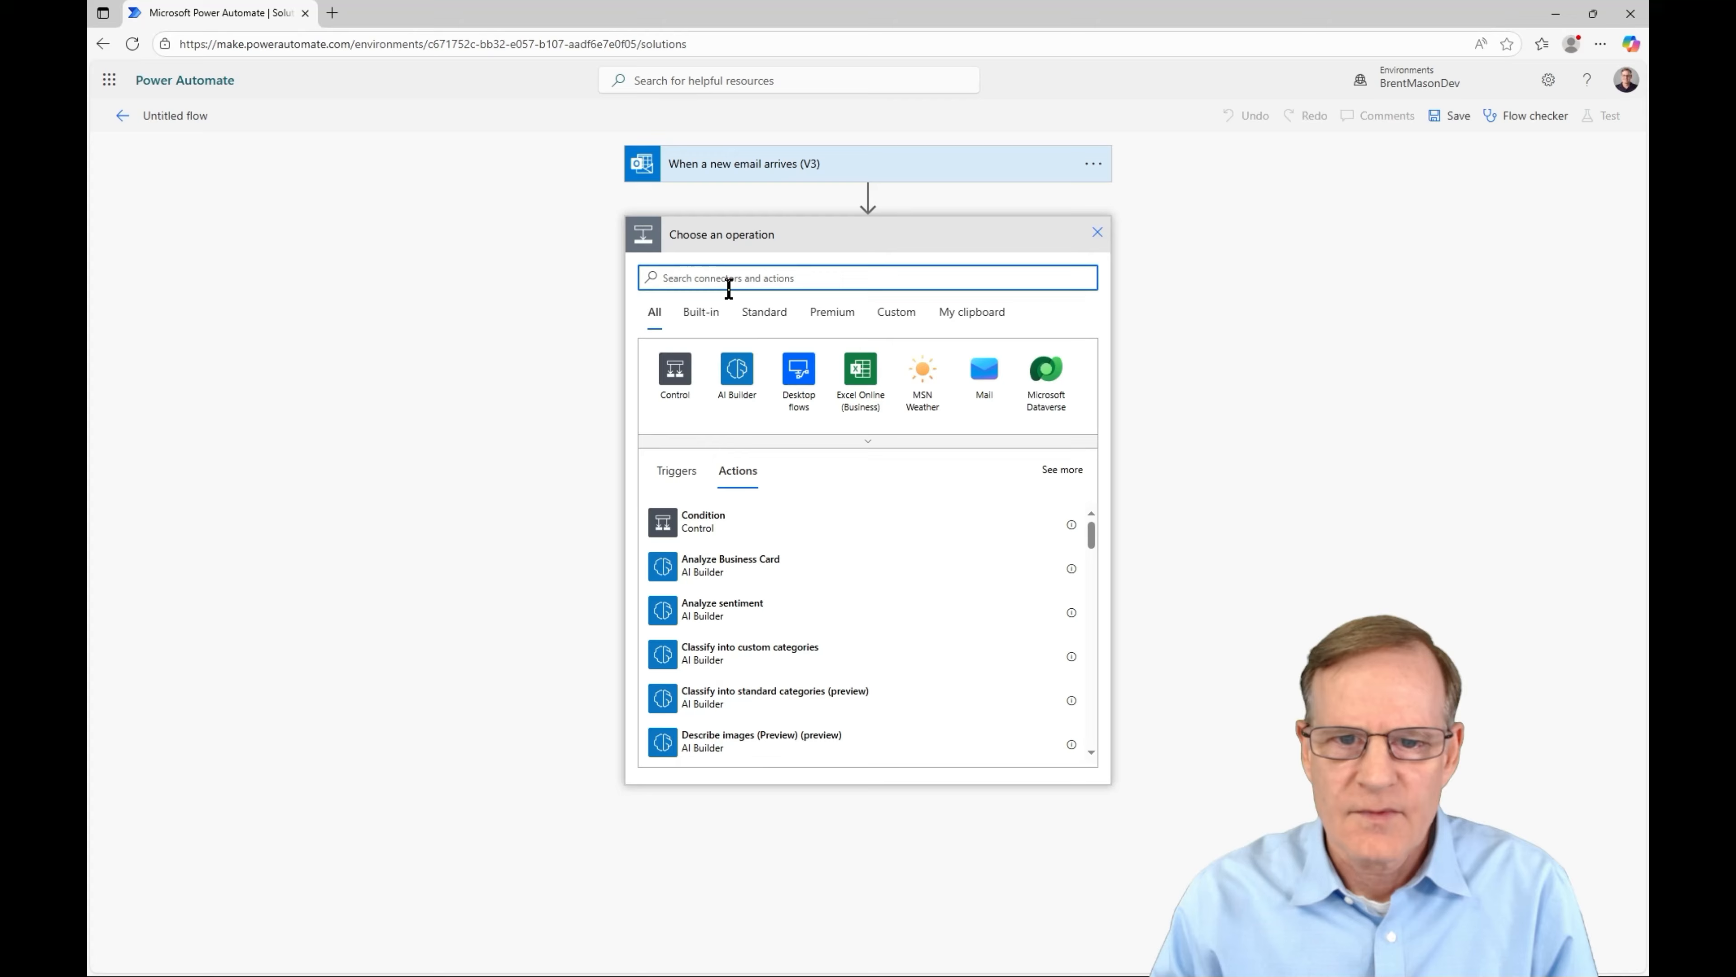
pyautogui.write('teams')
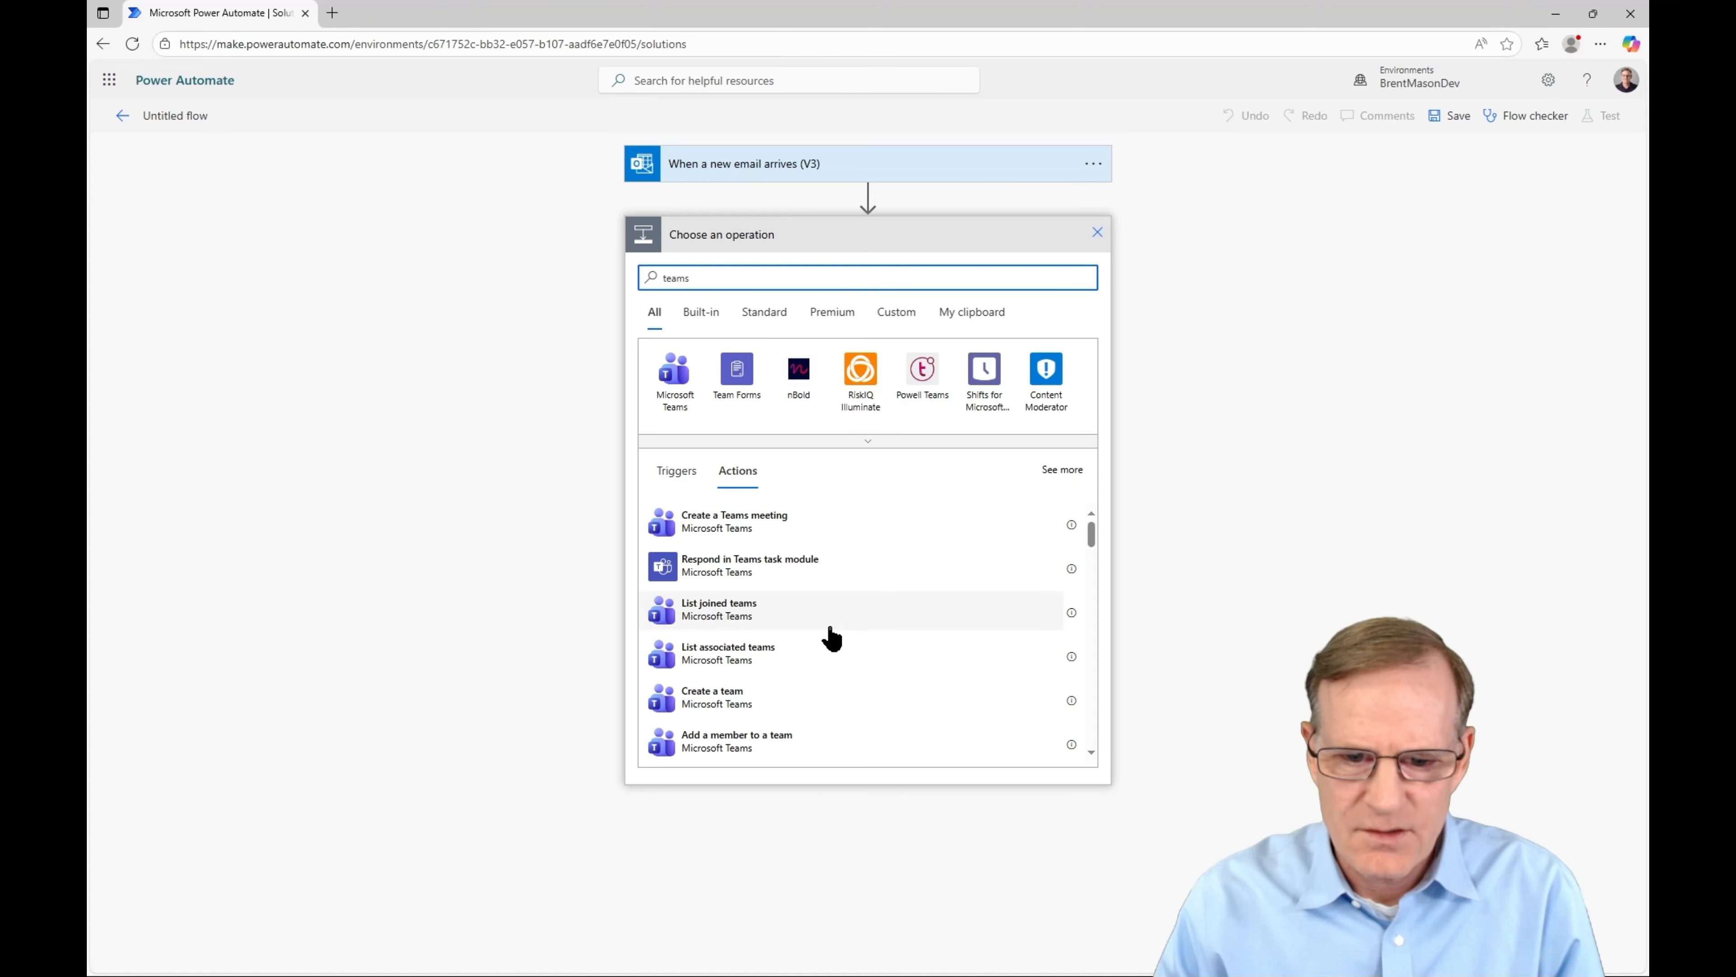
pyautogui.scroll(-3, 831, 638)
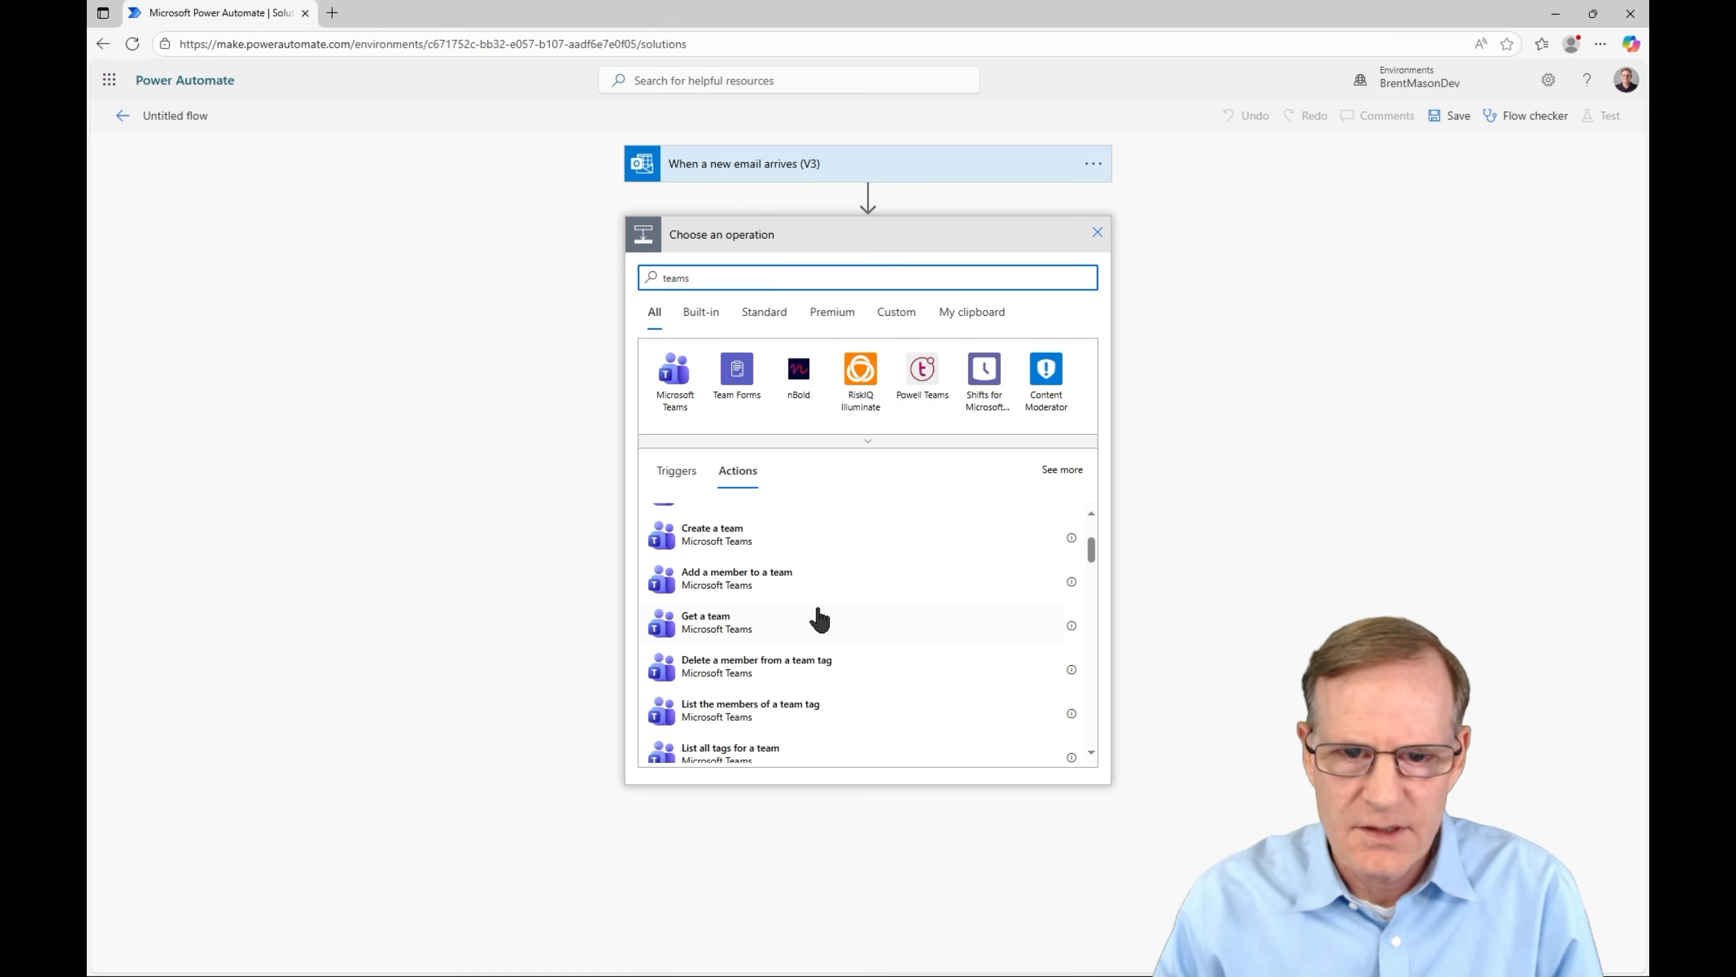
pyautogui.scroll(-4, 827, 636)
pyautogui.scroll(-3, 813, 633)
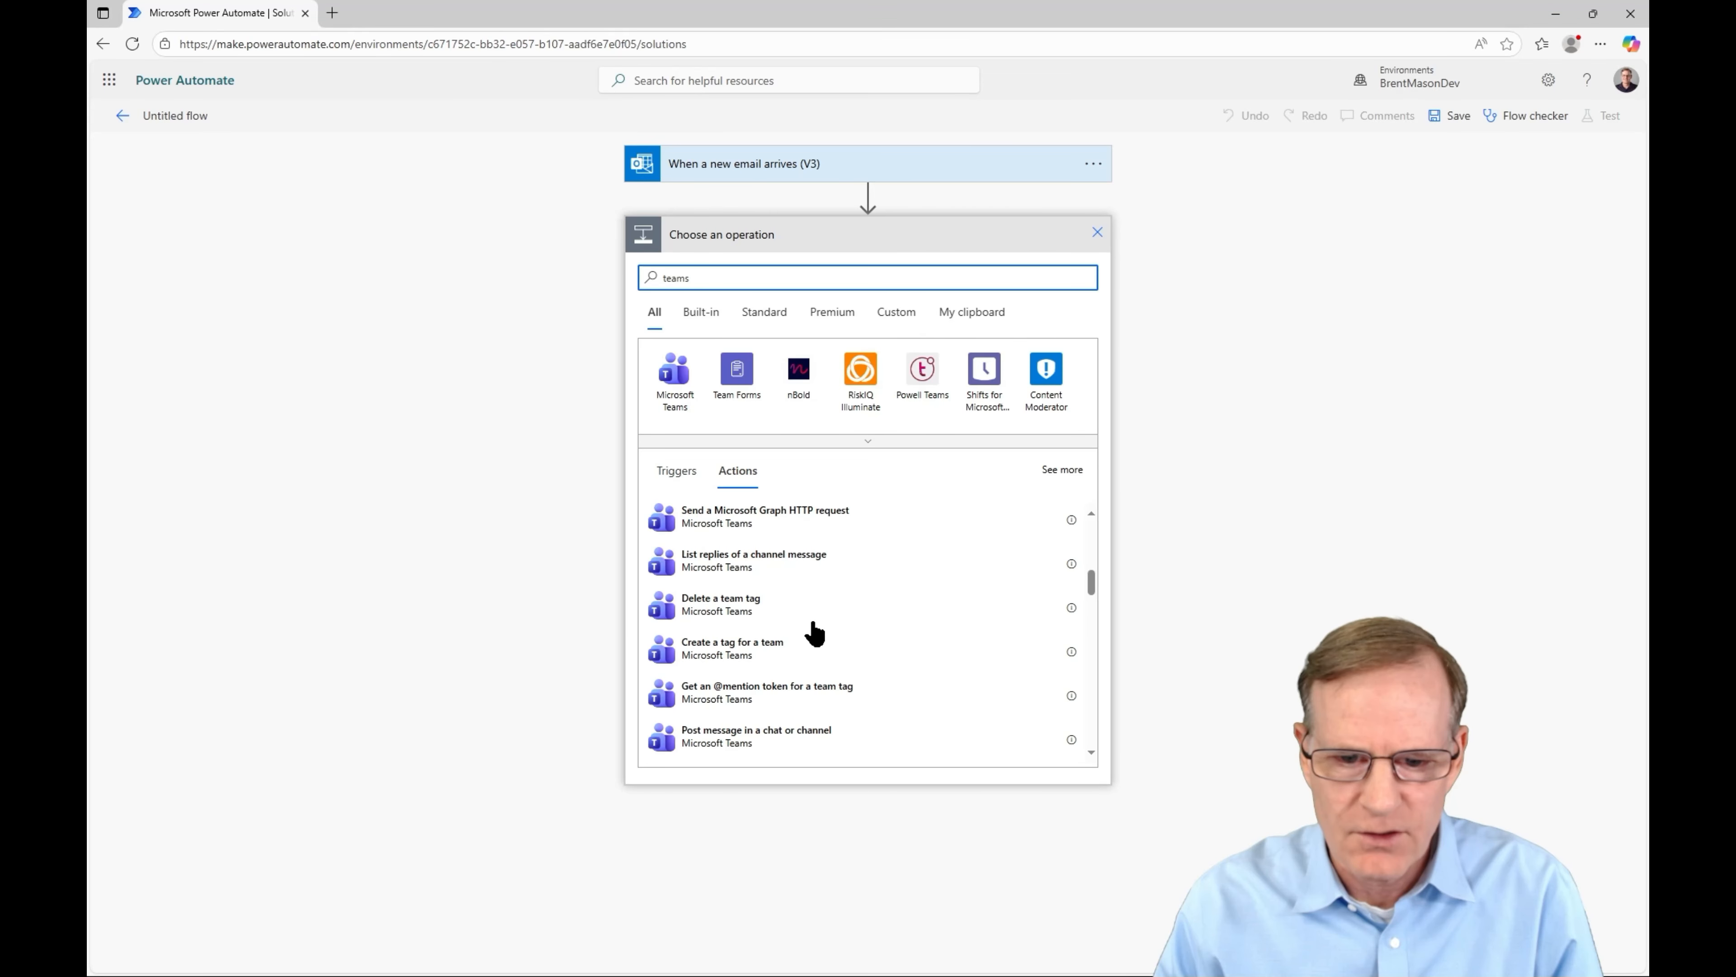
pyautogui.click(755, 656)
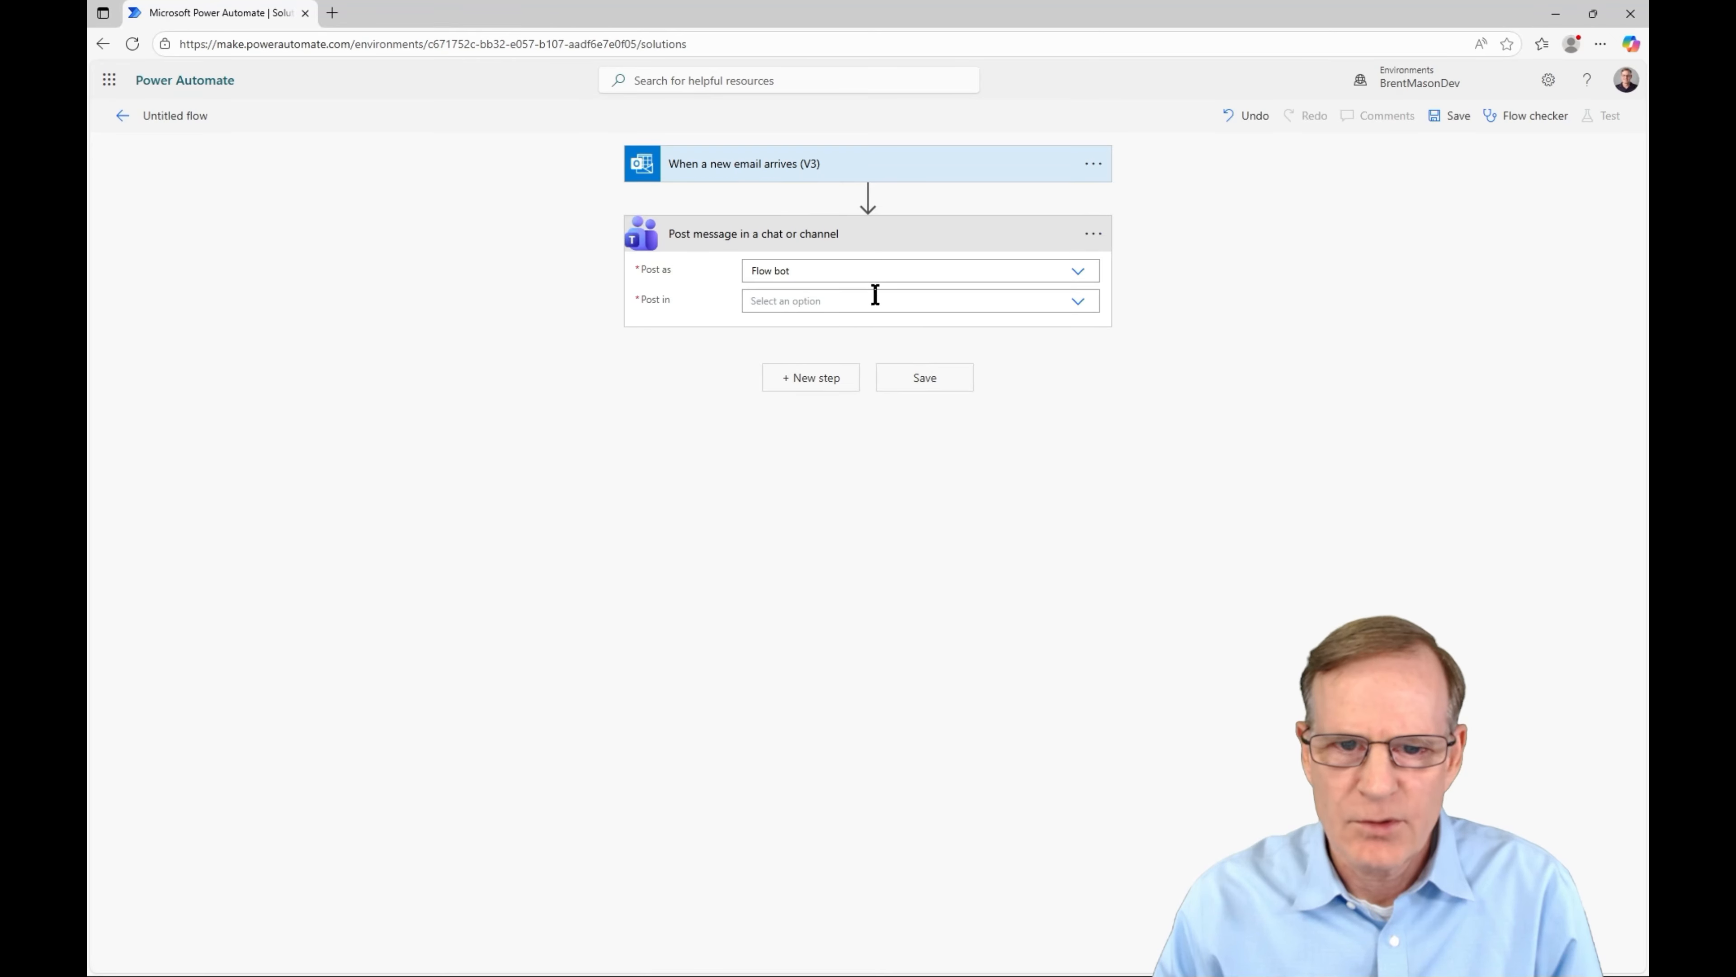
# - Set the Teams action to post via Flow bot chat to the chosen recipient, save, and return to the solution
pyautogui.click(1087, 315)
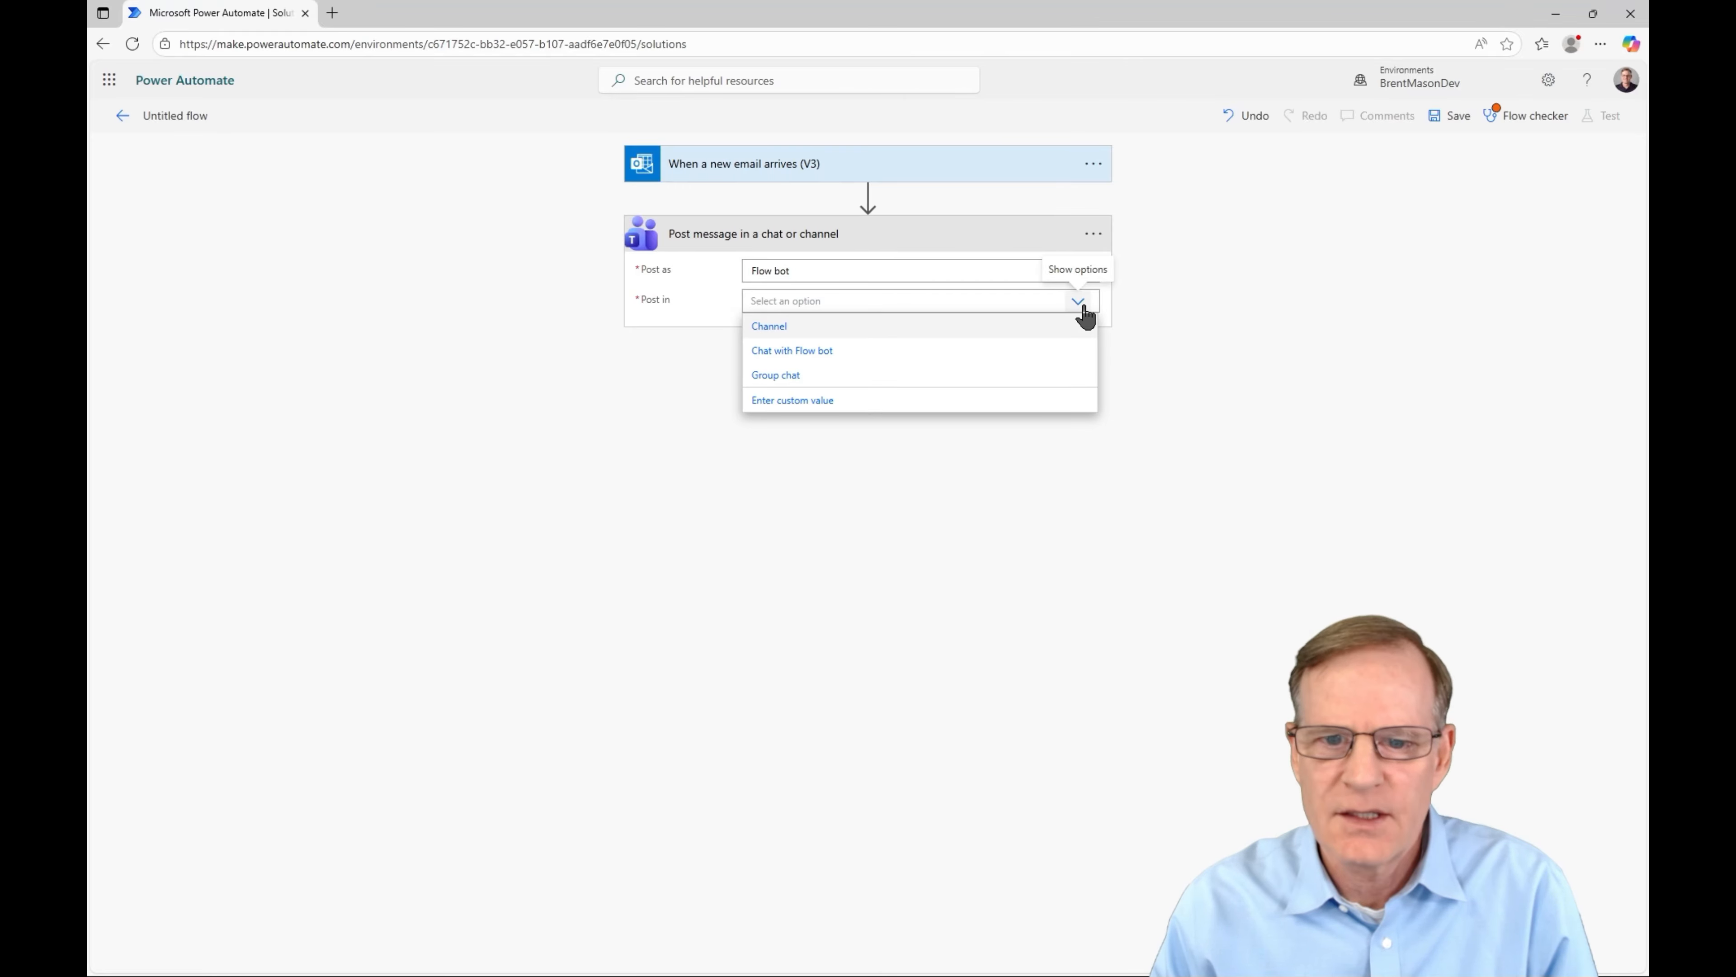
pyautogui.click(835, 351)
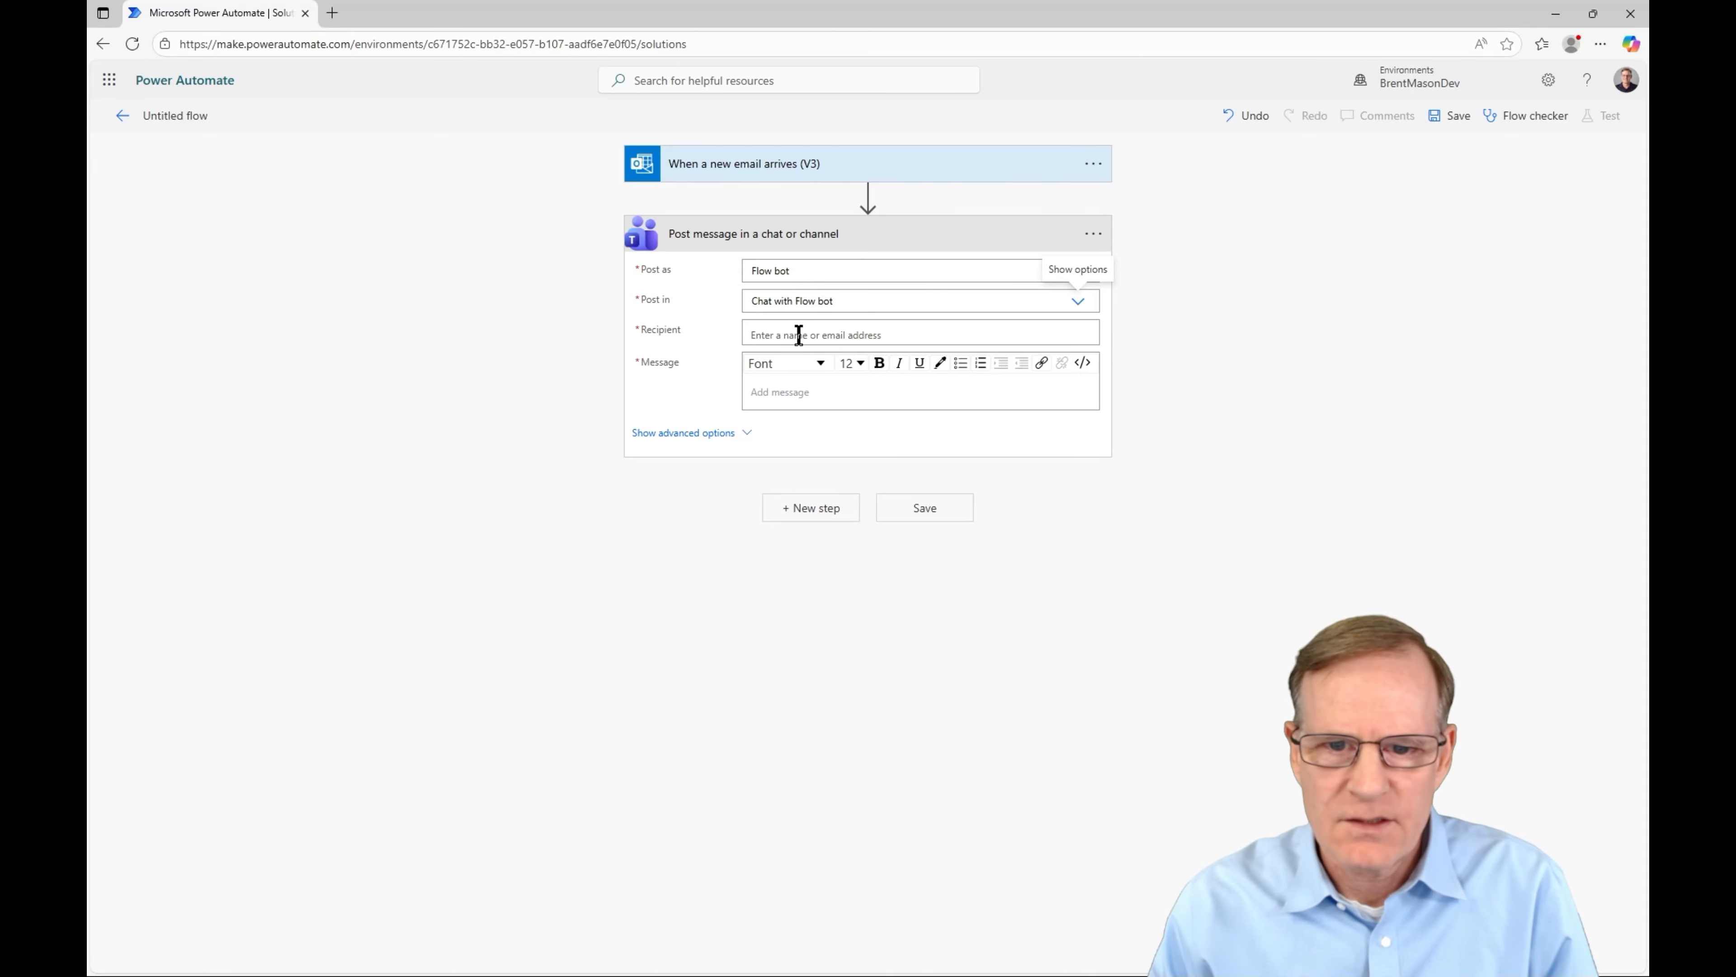
pyautogui.click(810, 335)
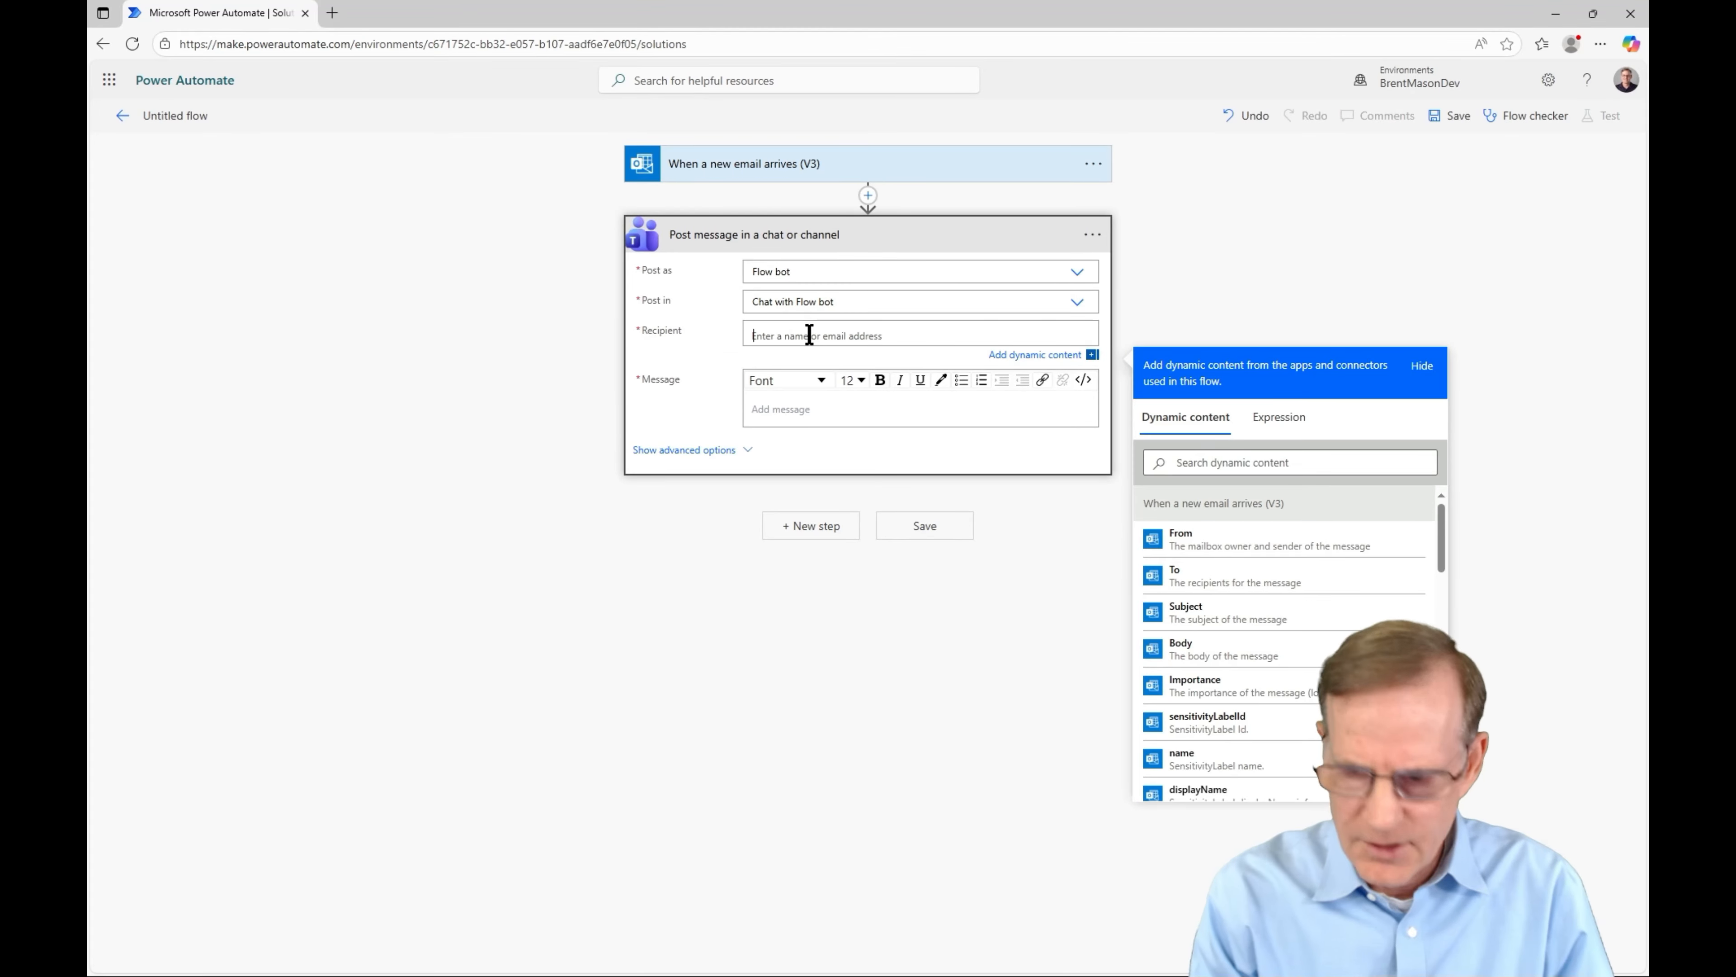
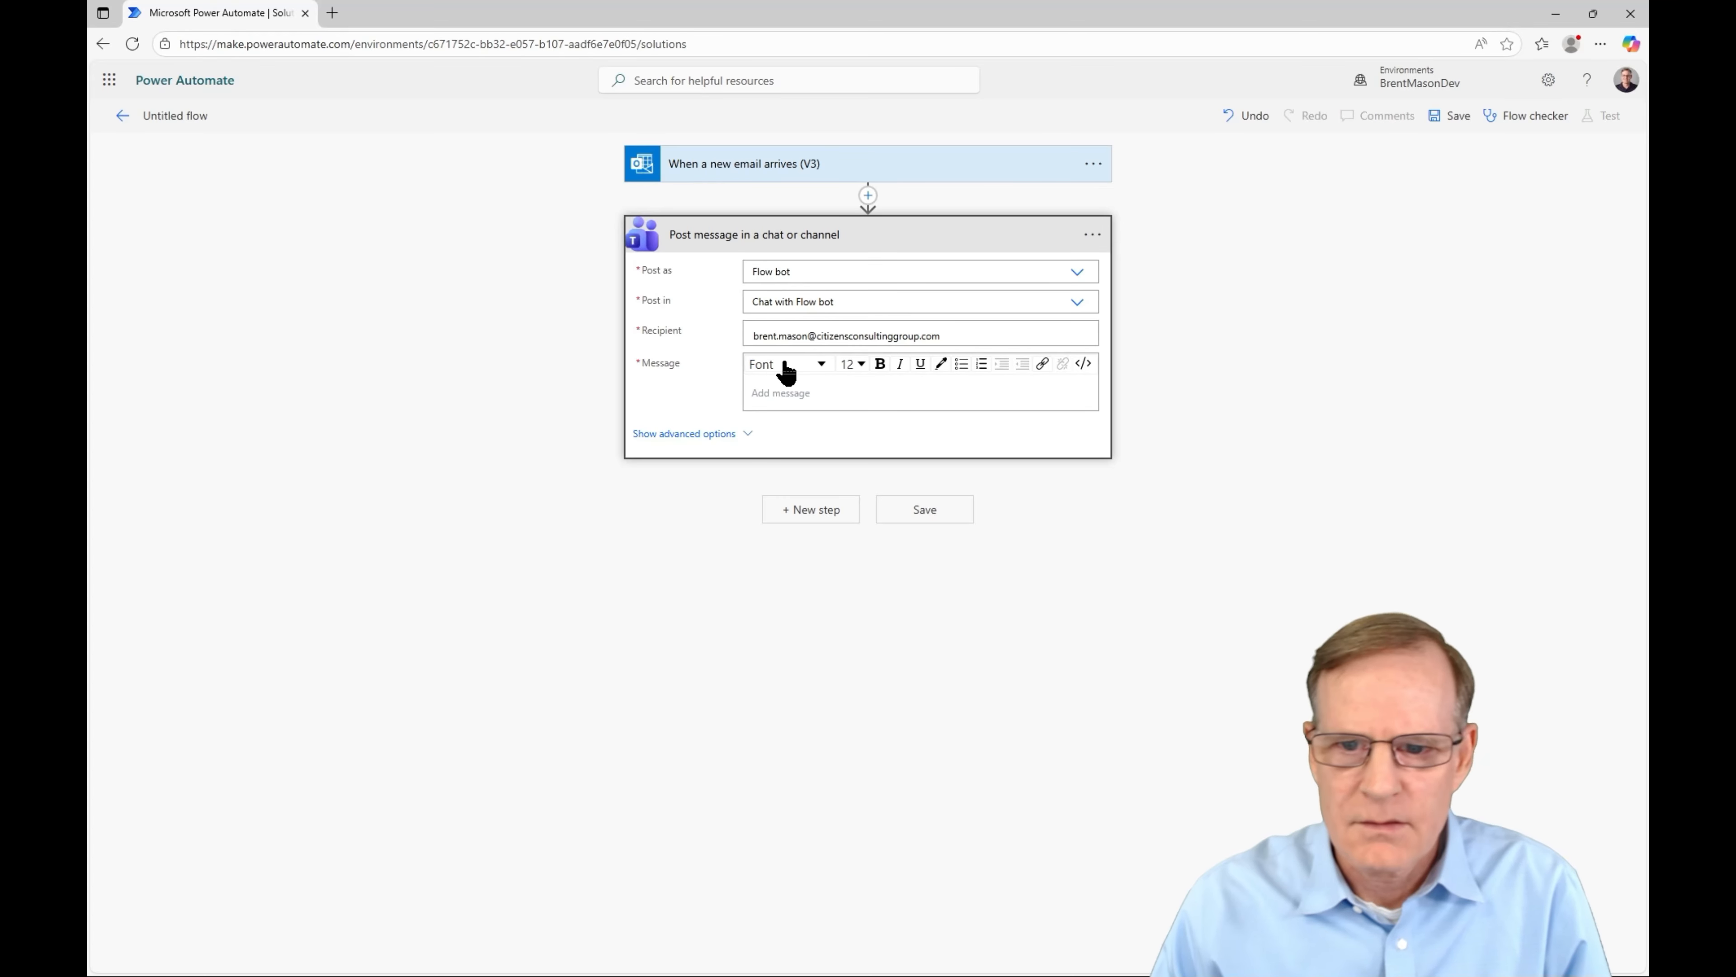
pyautogui.click(848, 376)
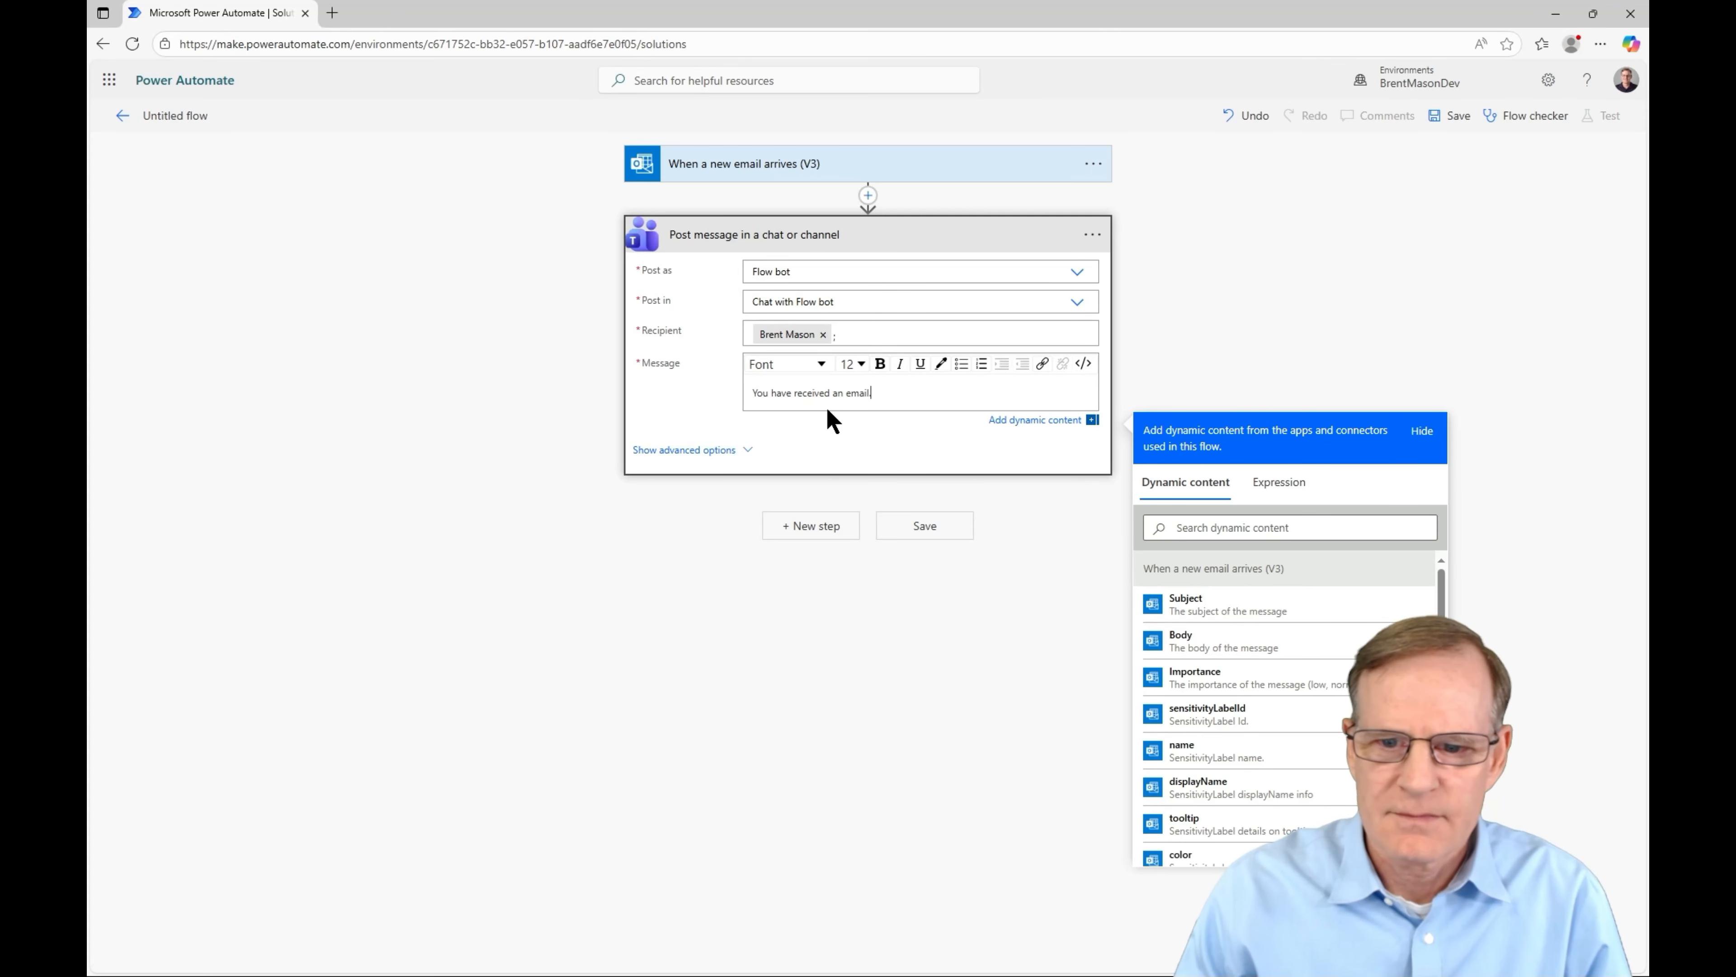
pyautogui.click(931, 527)
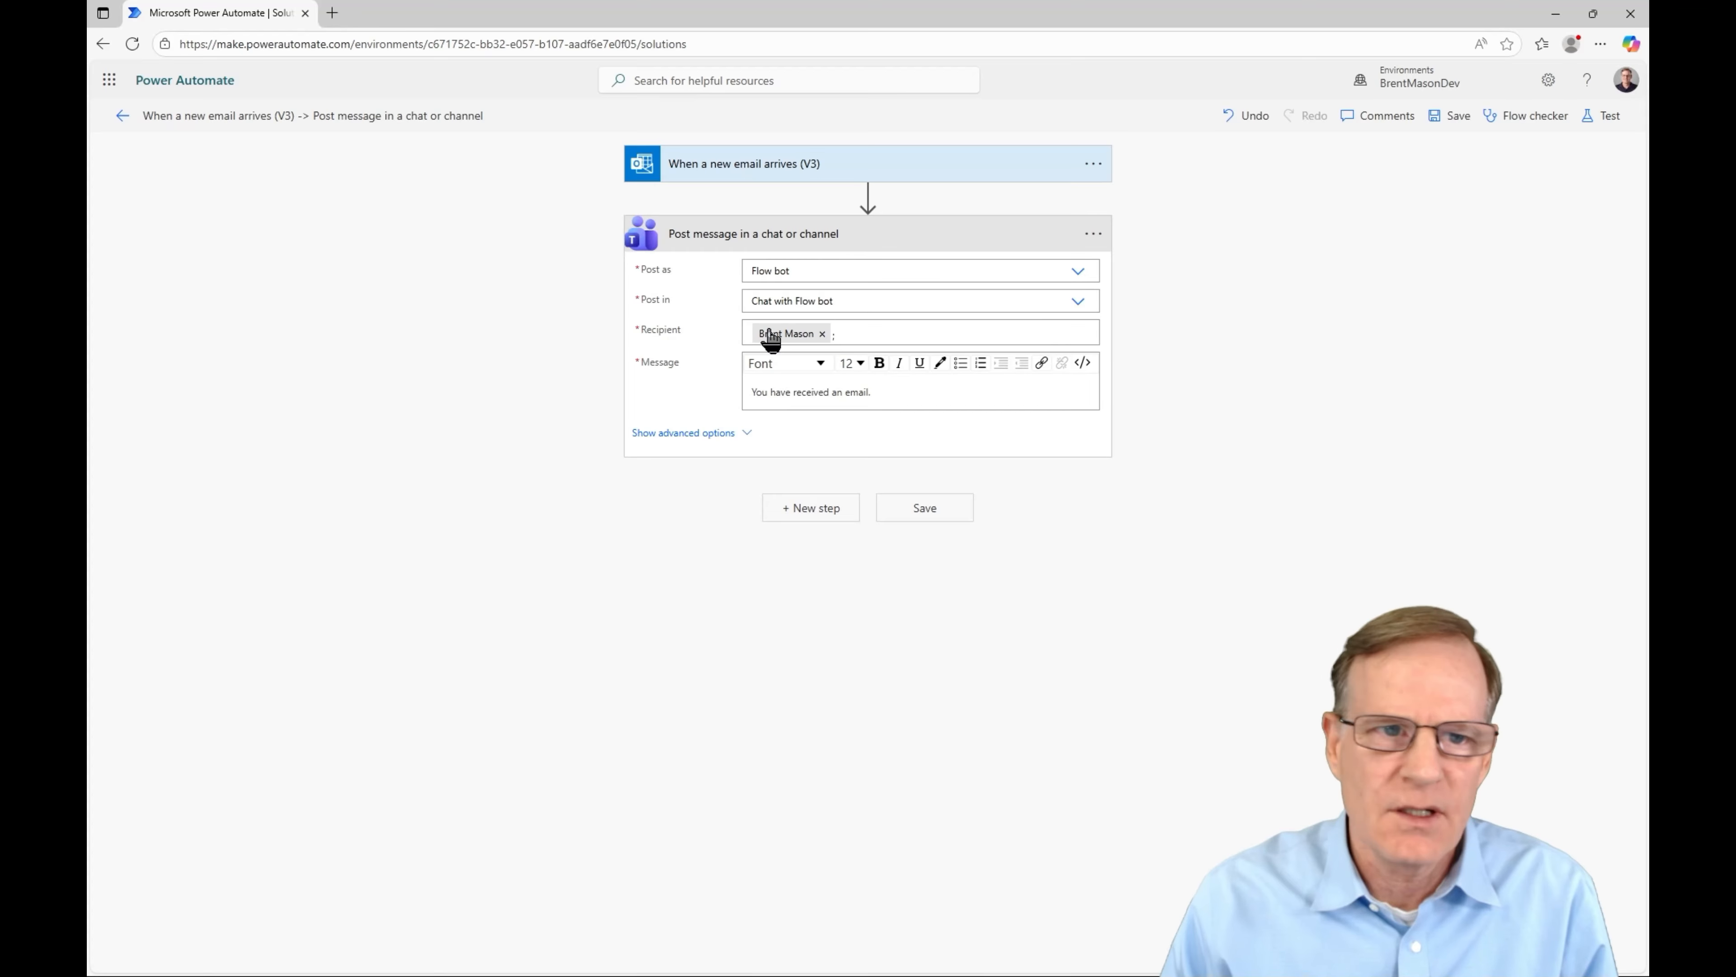
pyautogui.click(122, 116)
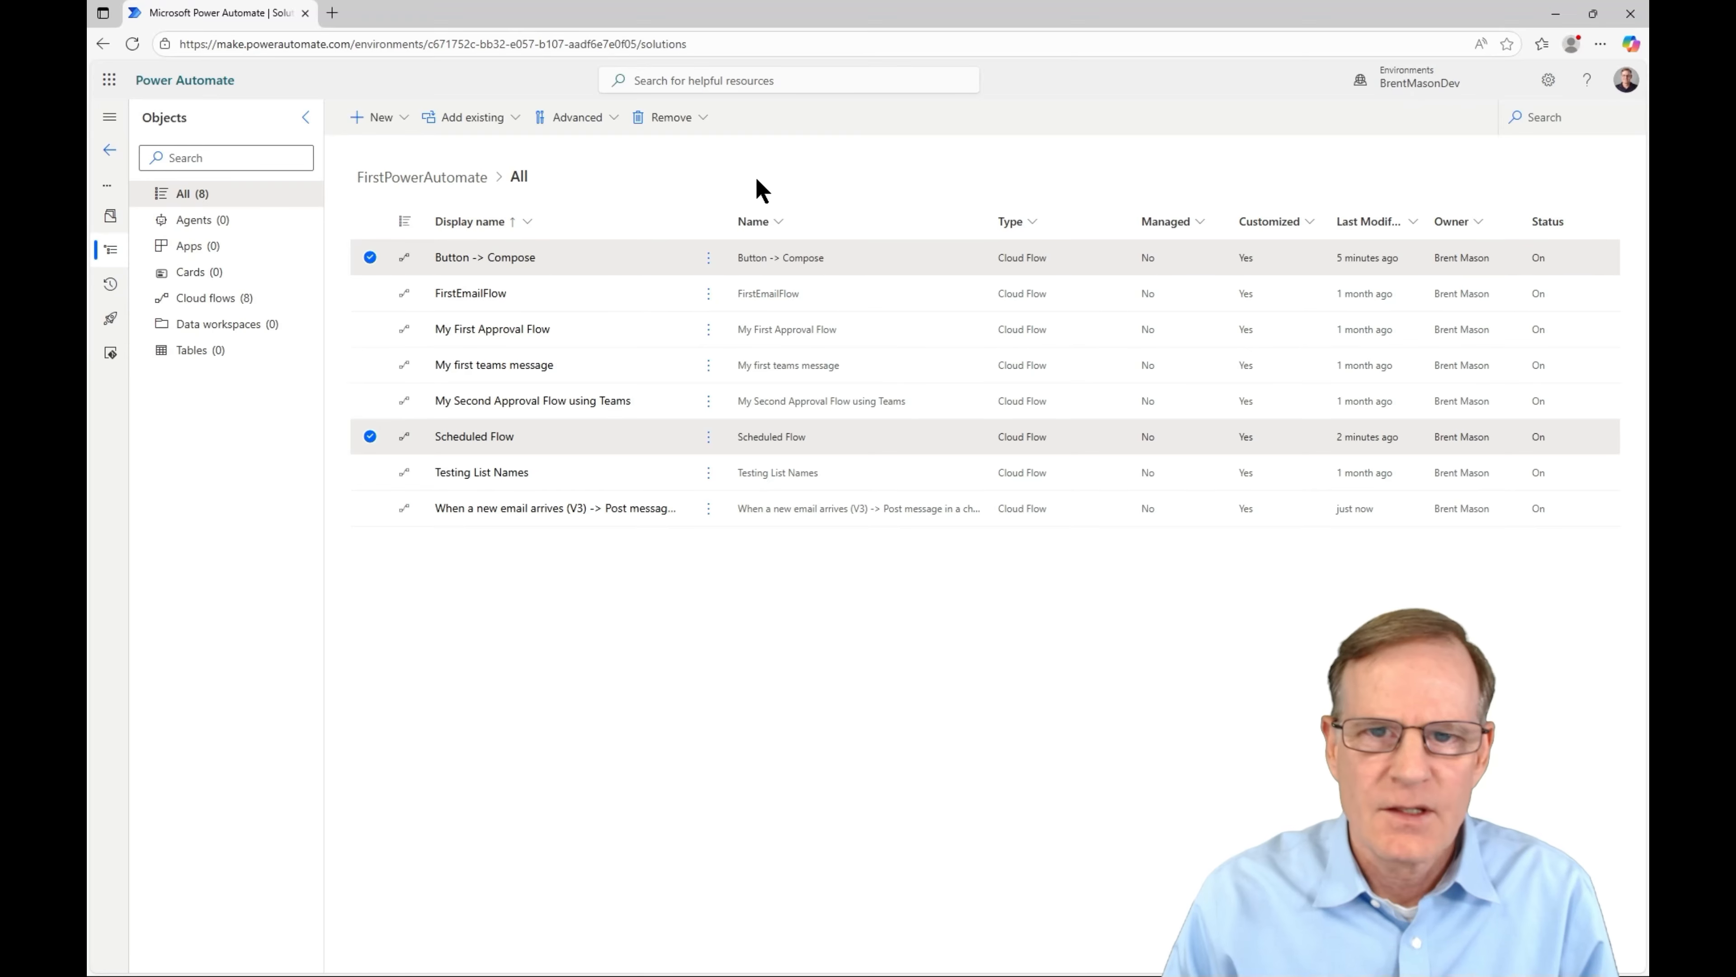
pyautogui.click(379, 119)
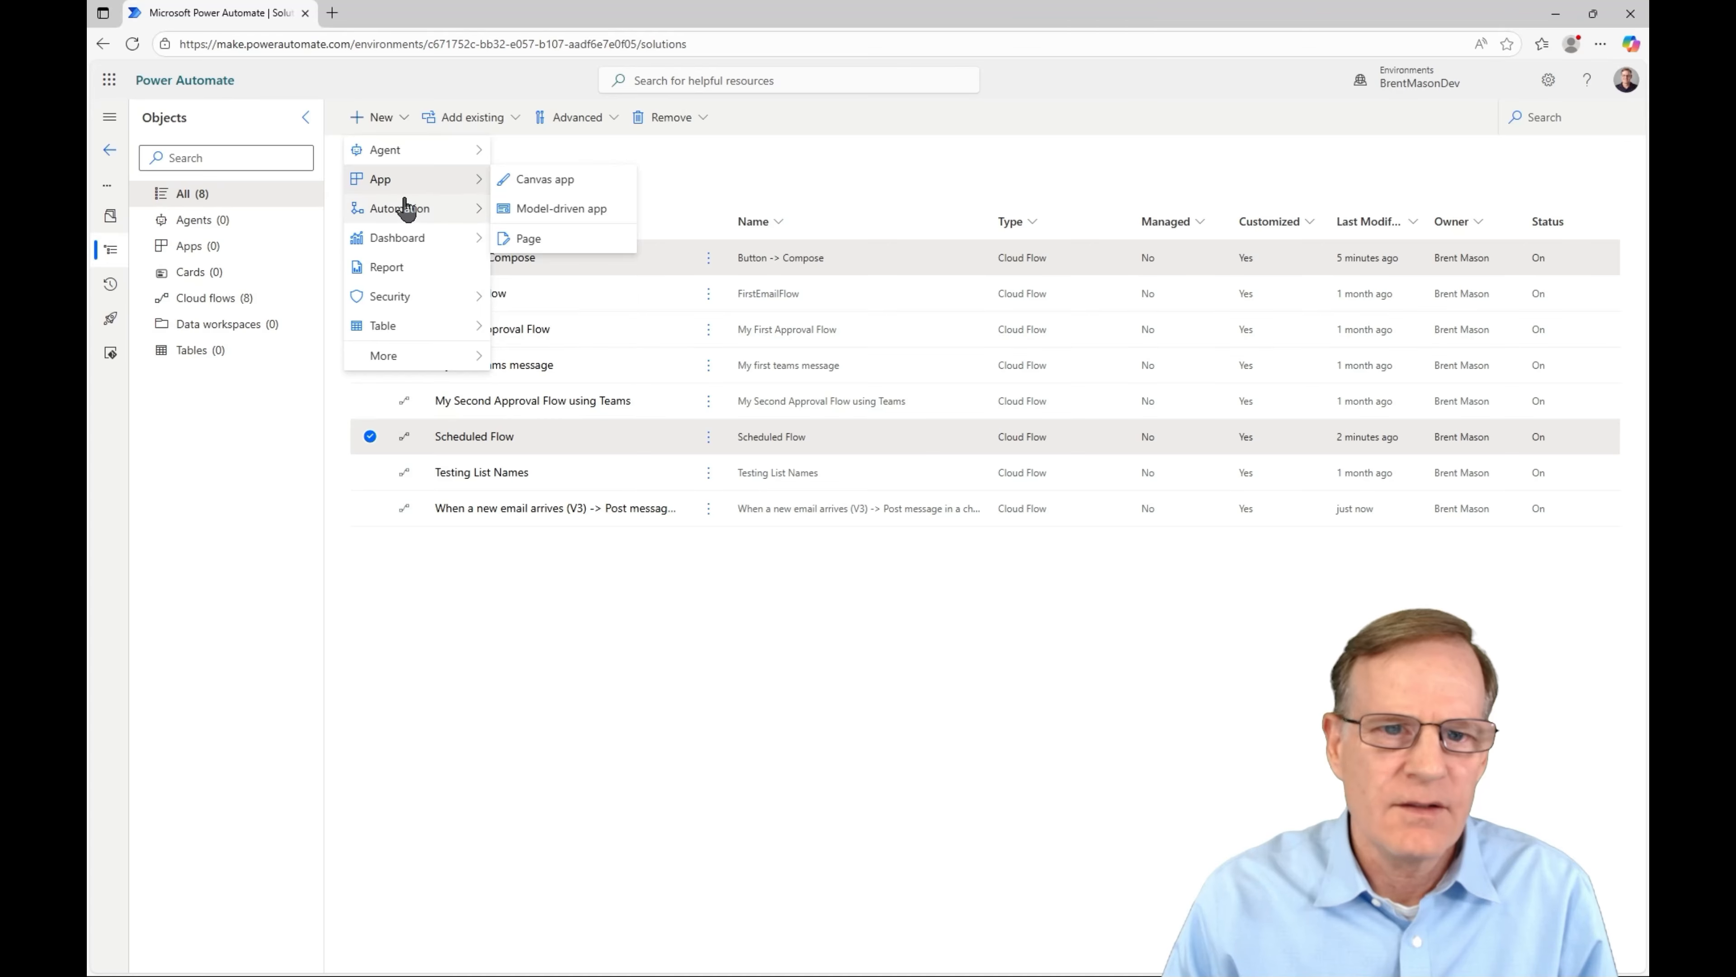
pyautogui.moveTo(411, 209)
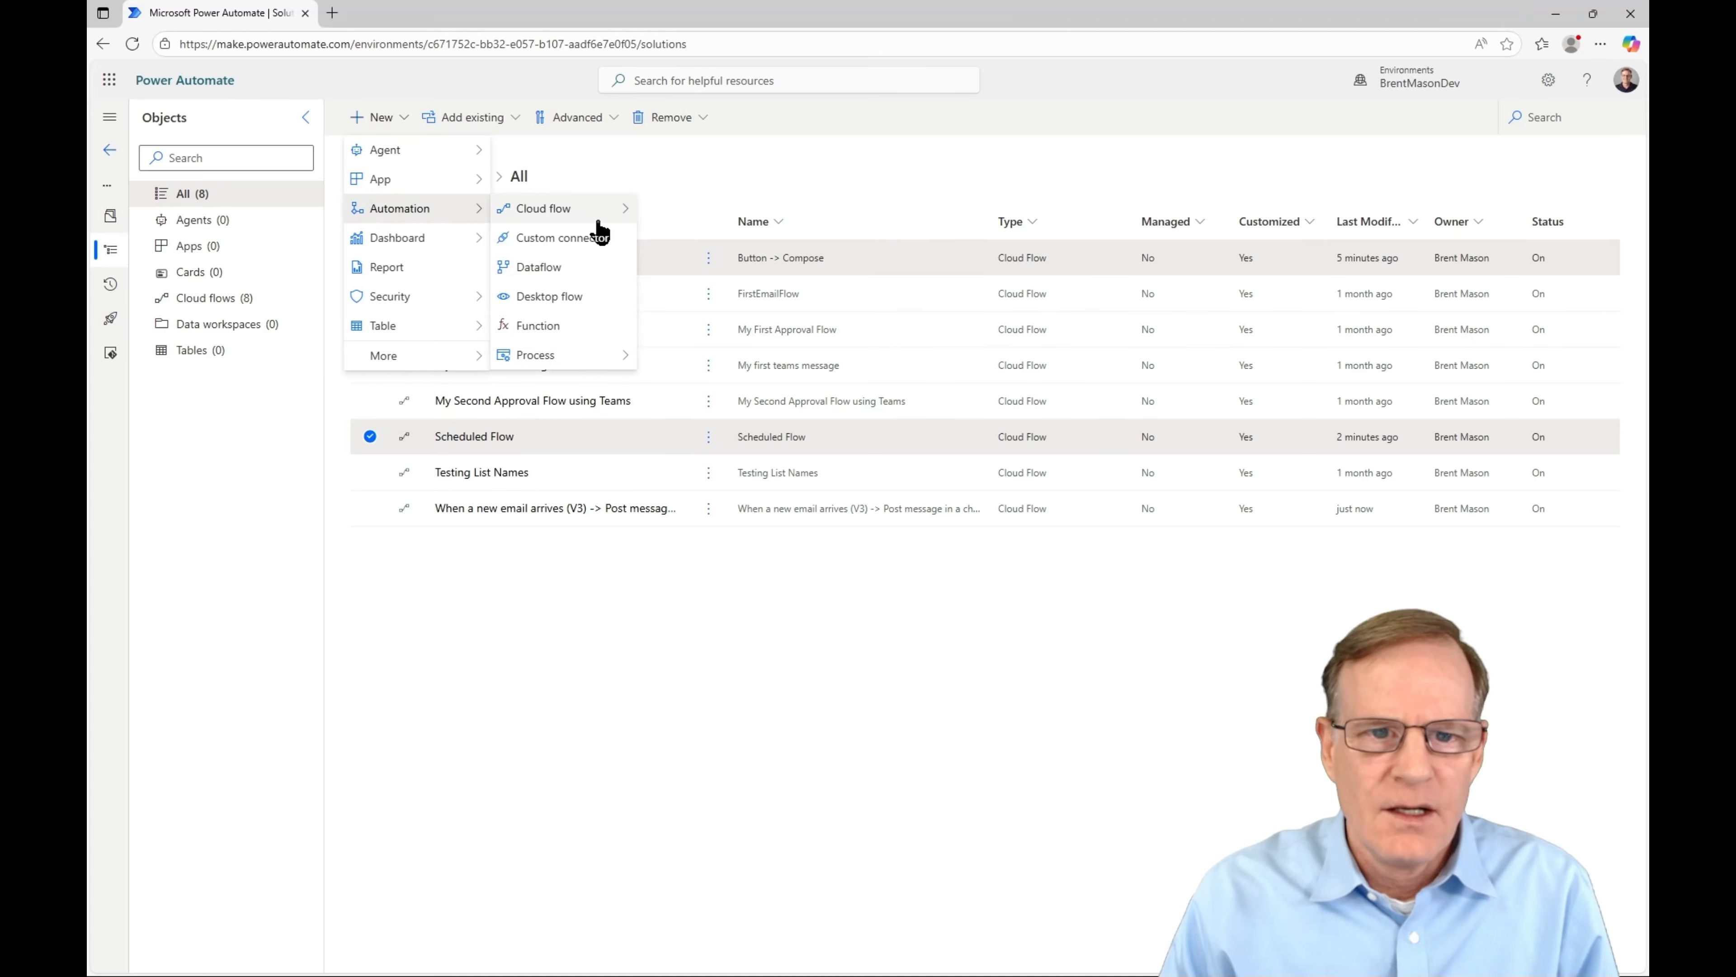
pyautogui.moveTo(593, 212)
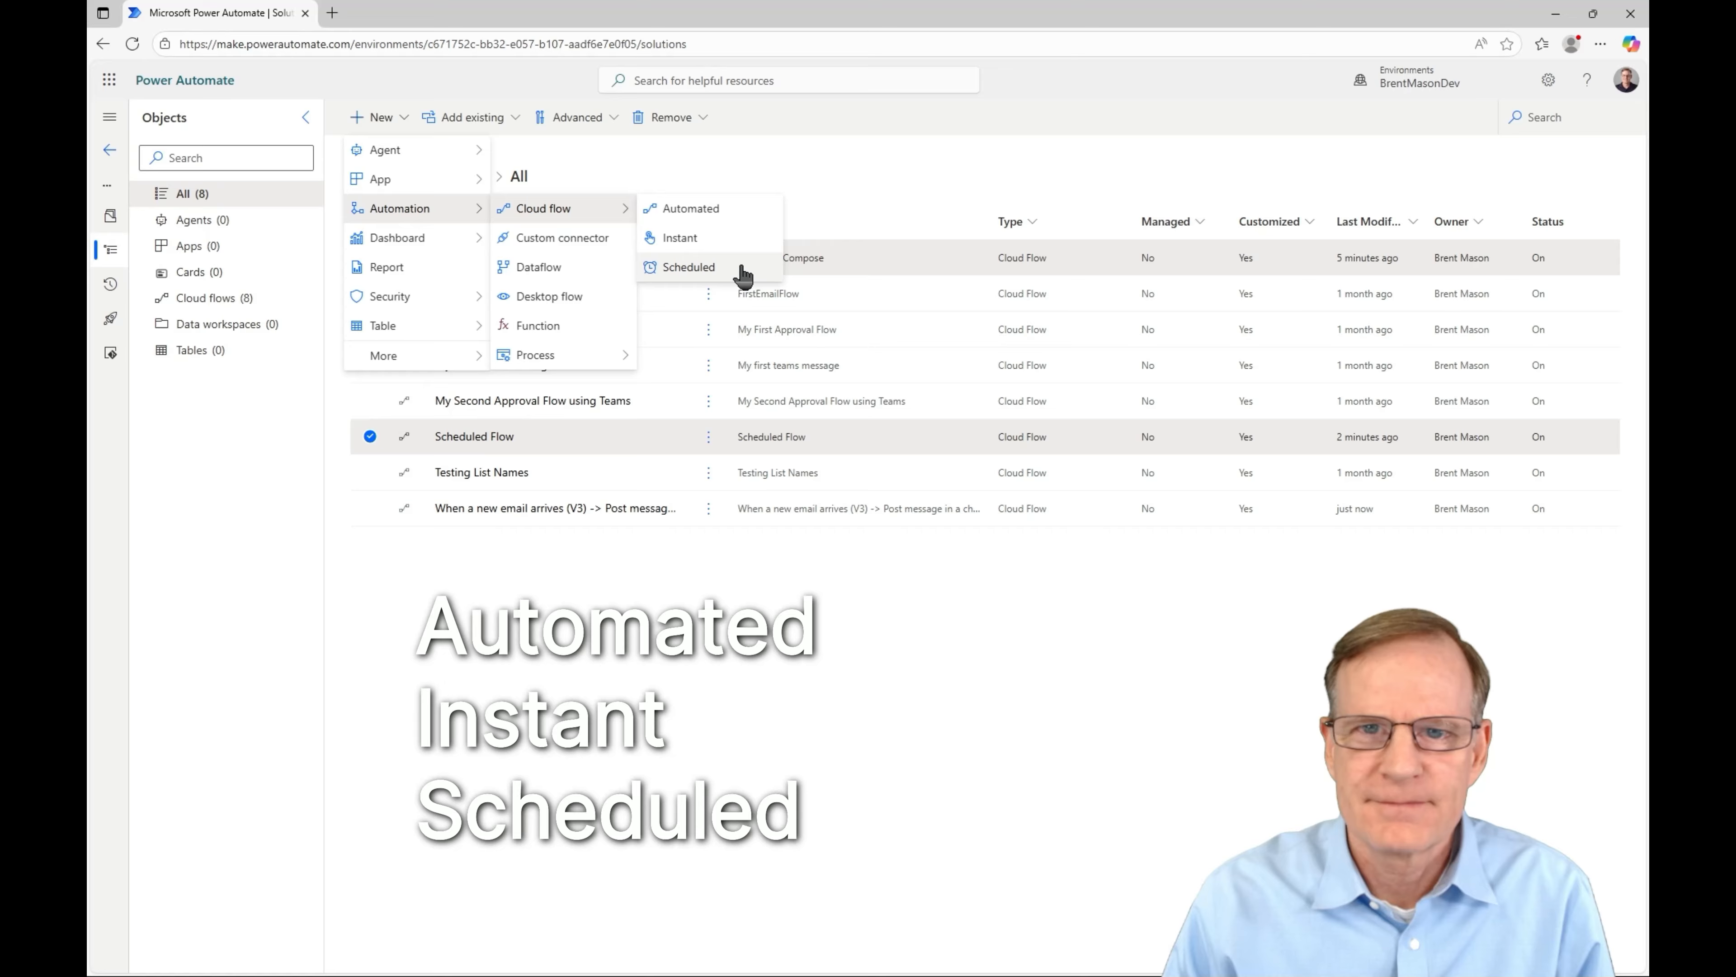
pyautogui.click(907, 164)
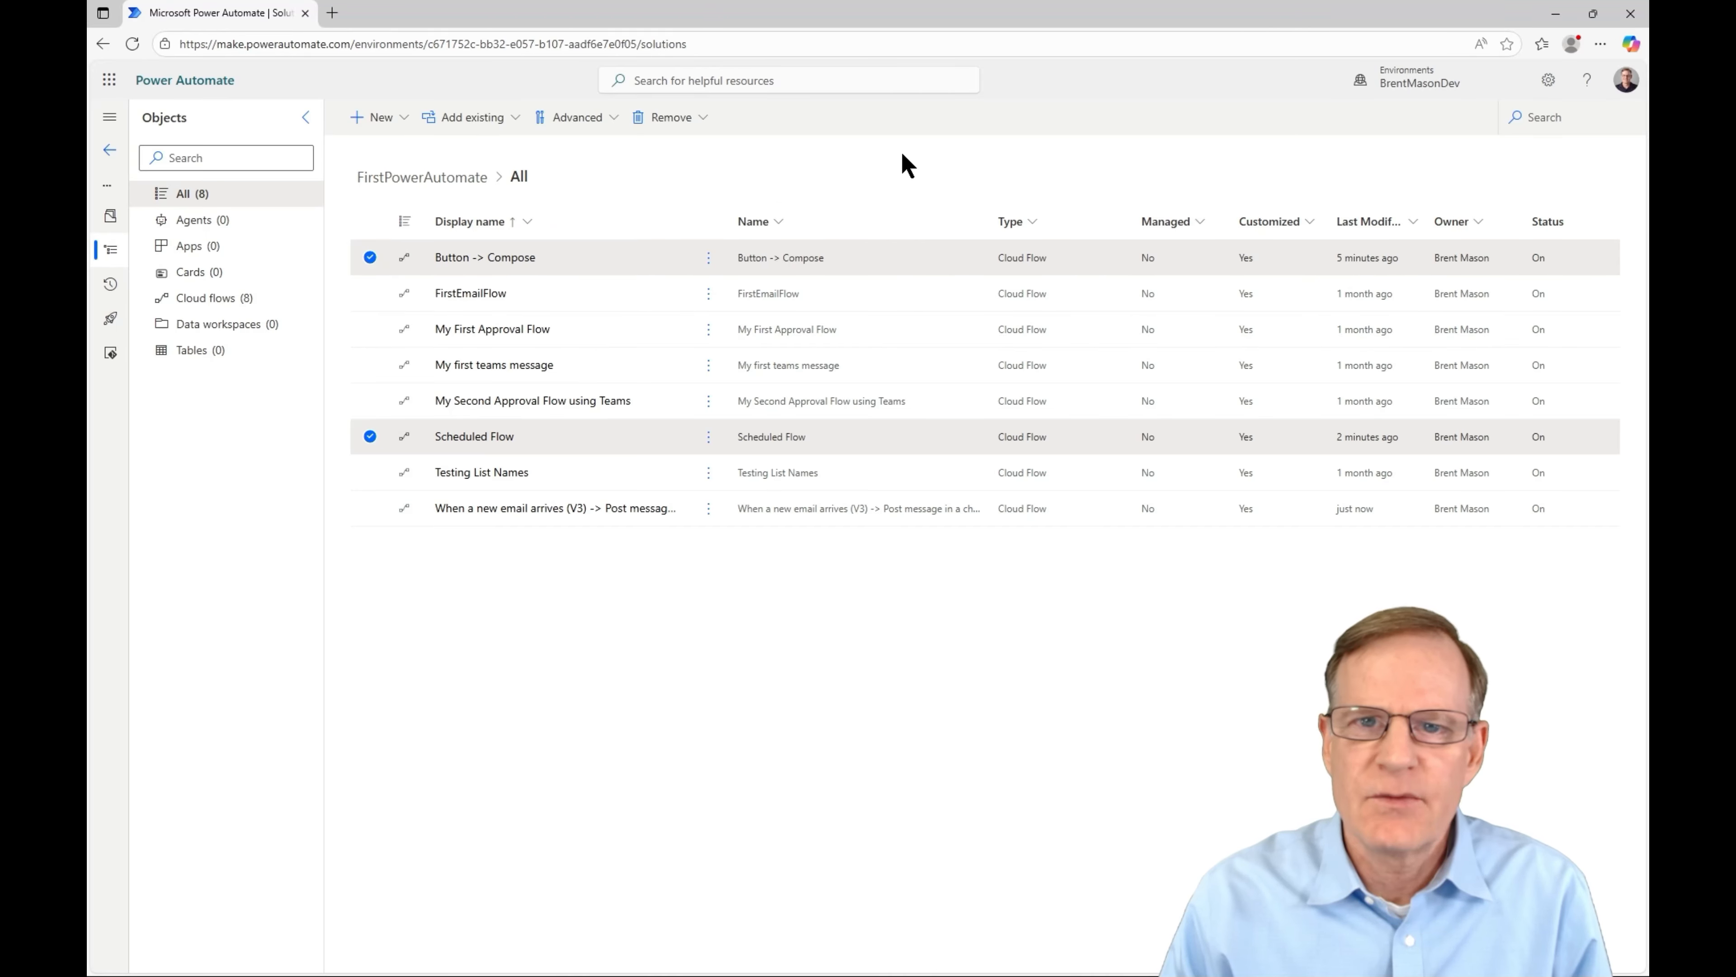